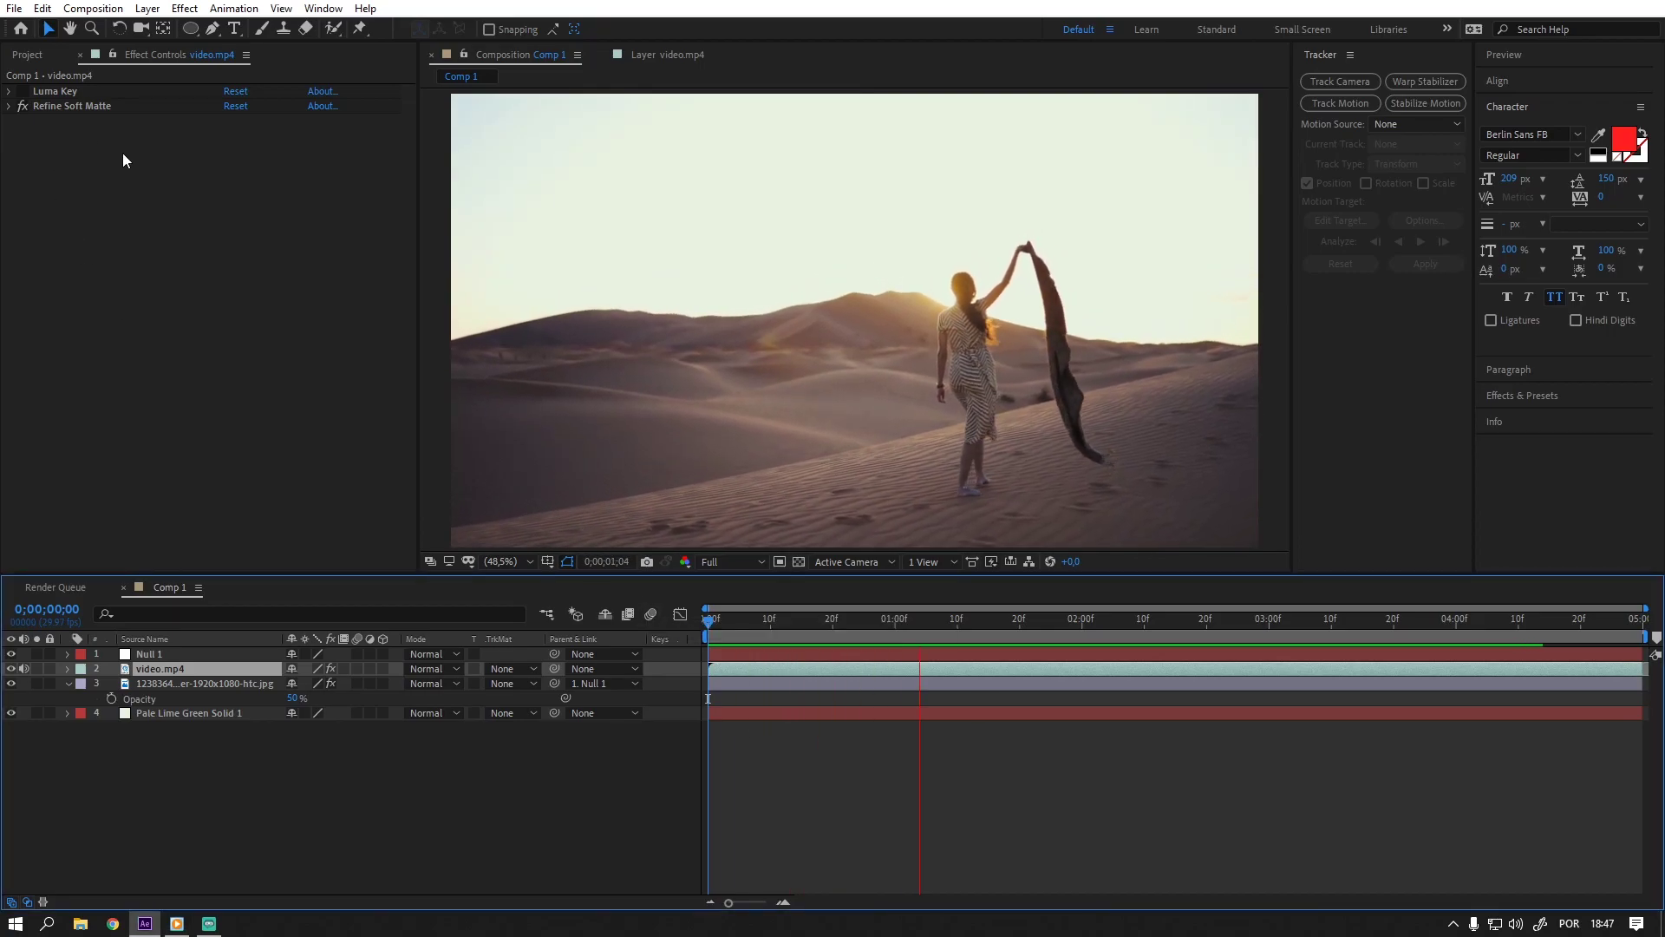
Toggle the Luma Key on and off repeatedly to compare the original and cloudy skies.
left_click(23, 92)
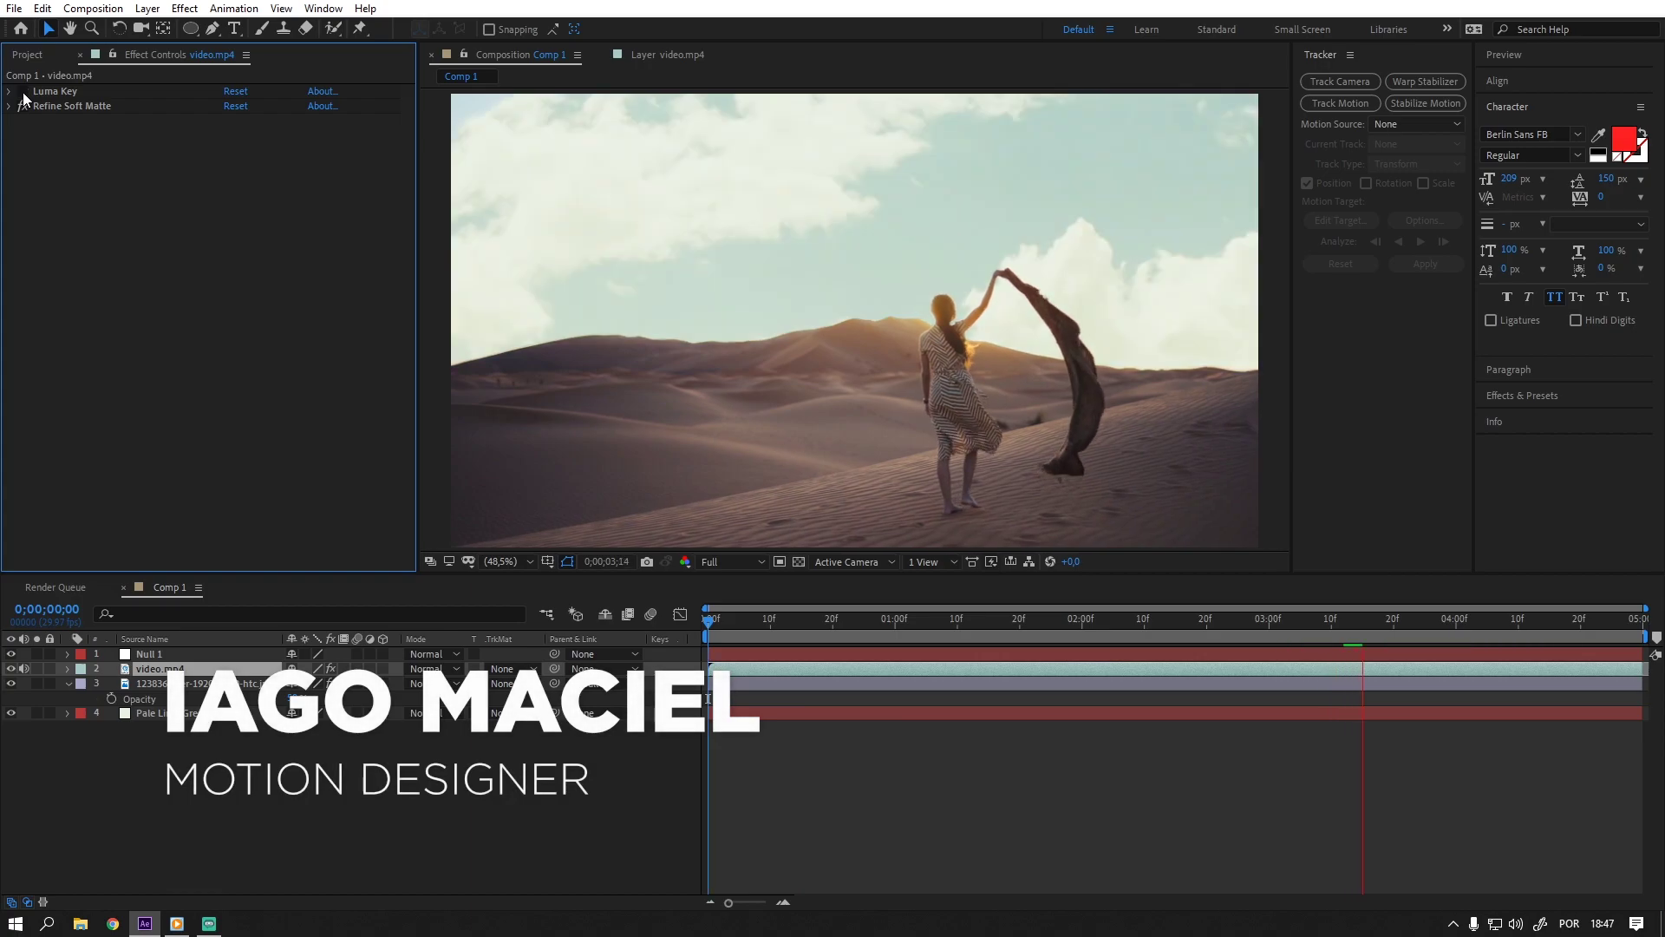
left_click(24, 93)
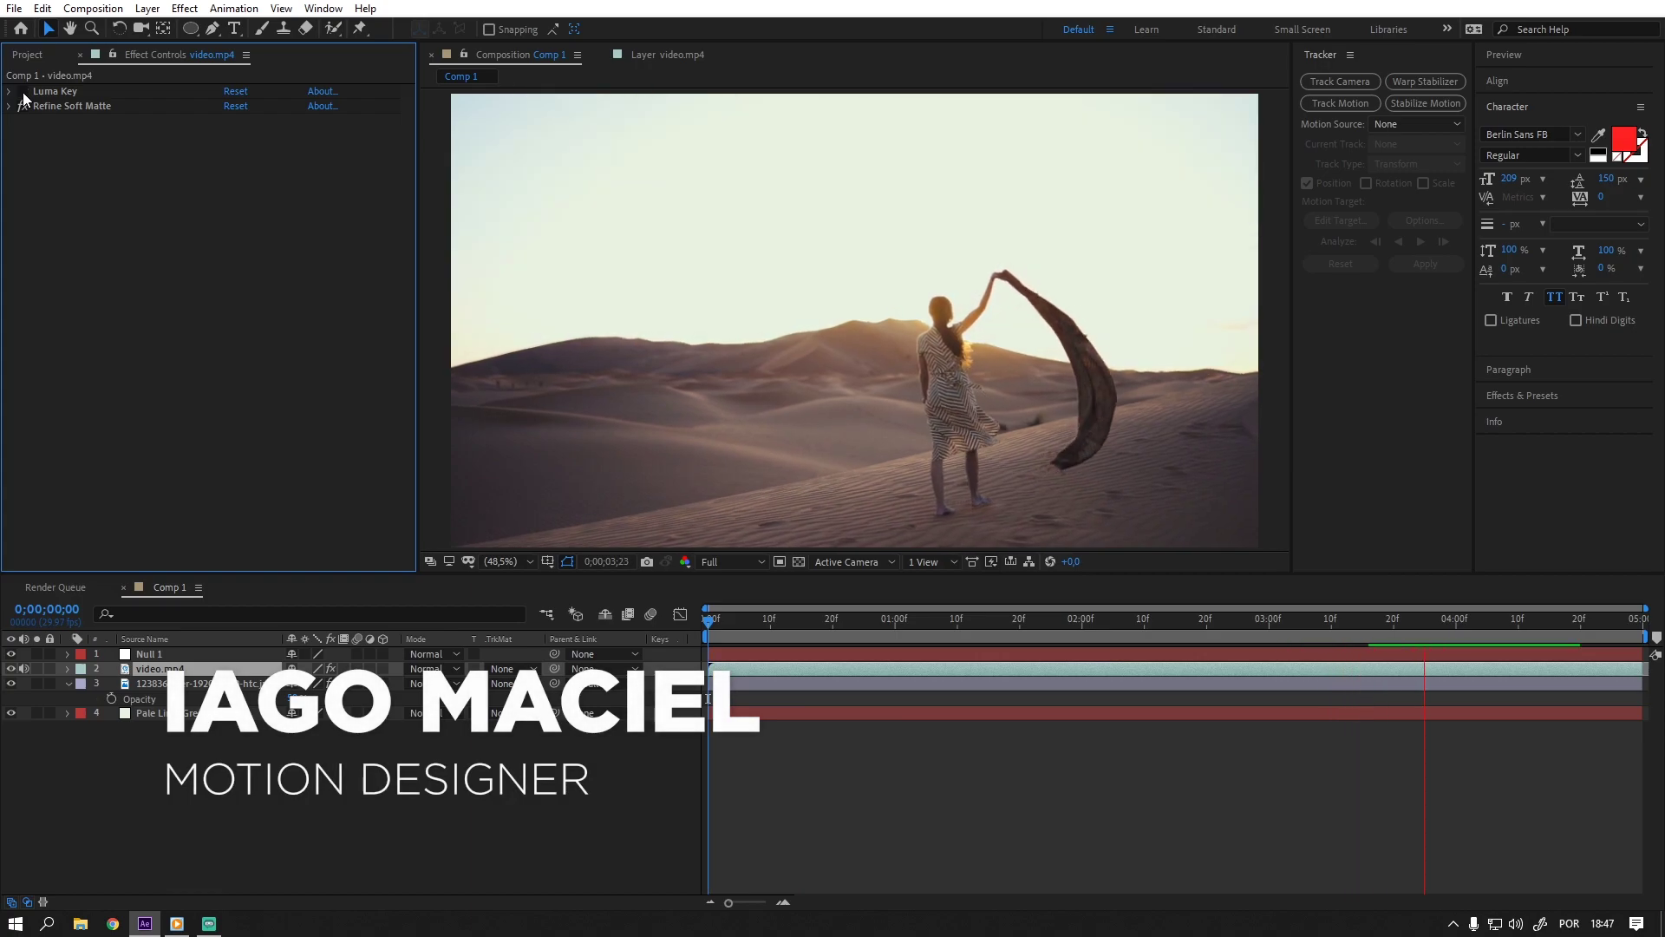
left_click(24, 93)
left_click(23, 94)
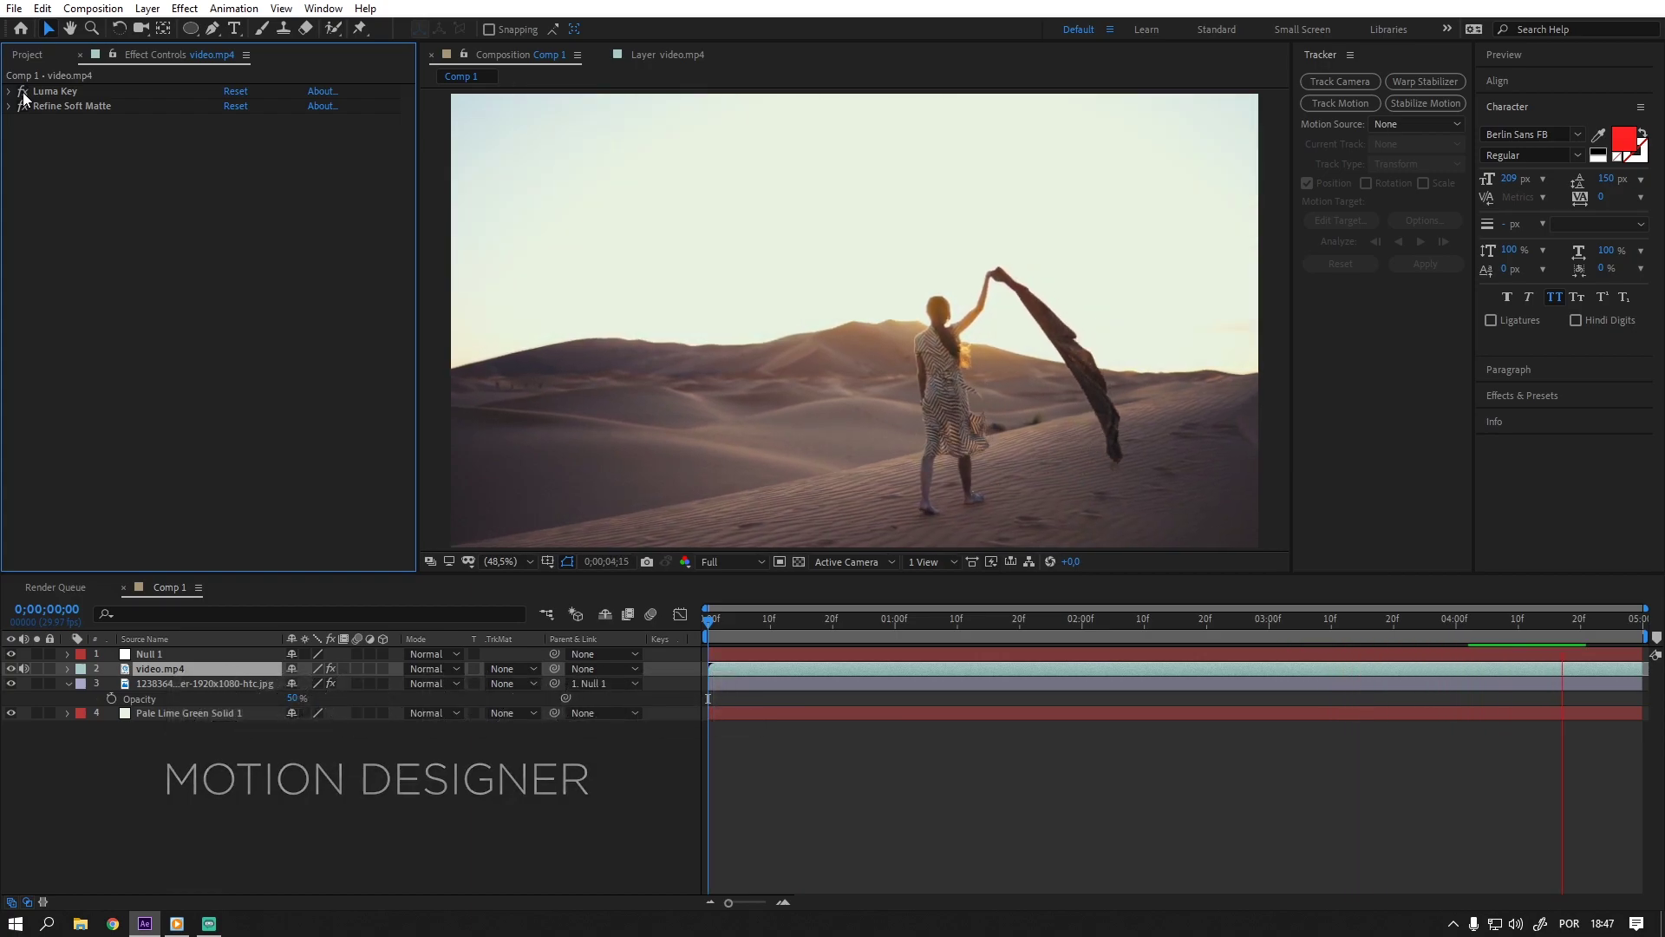
left_click(22, 92)
left_click(23, 92)
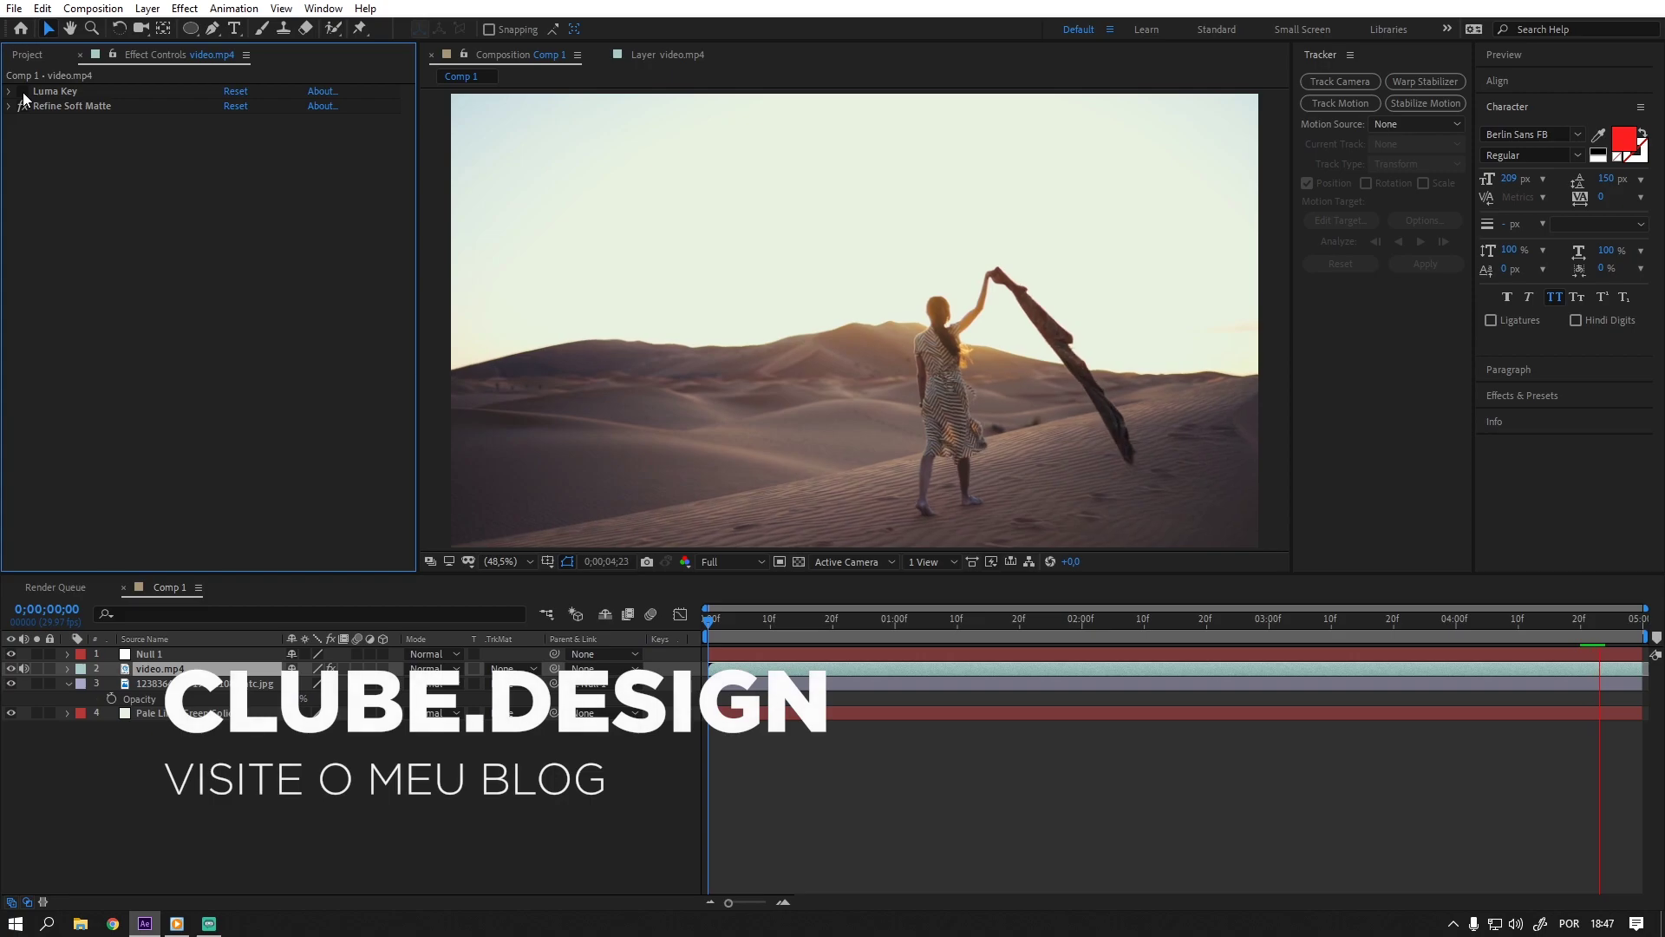
left_click(22, 92)
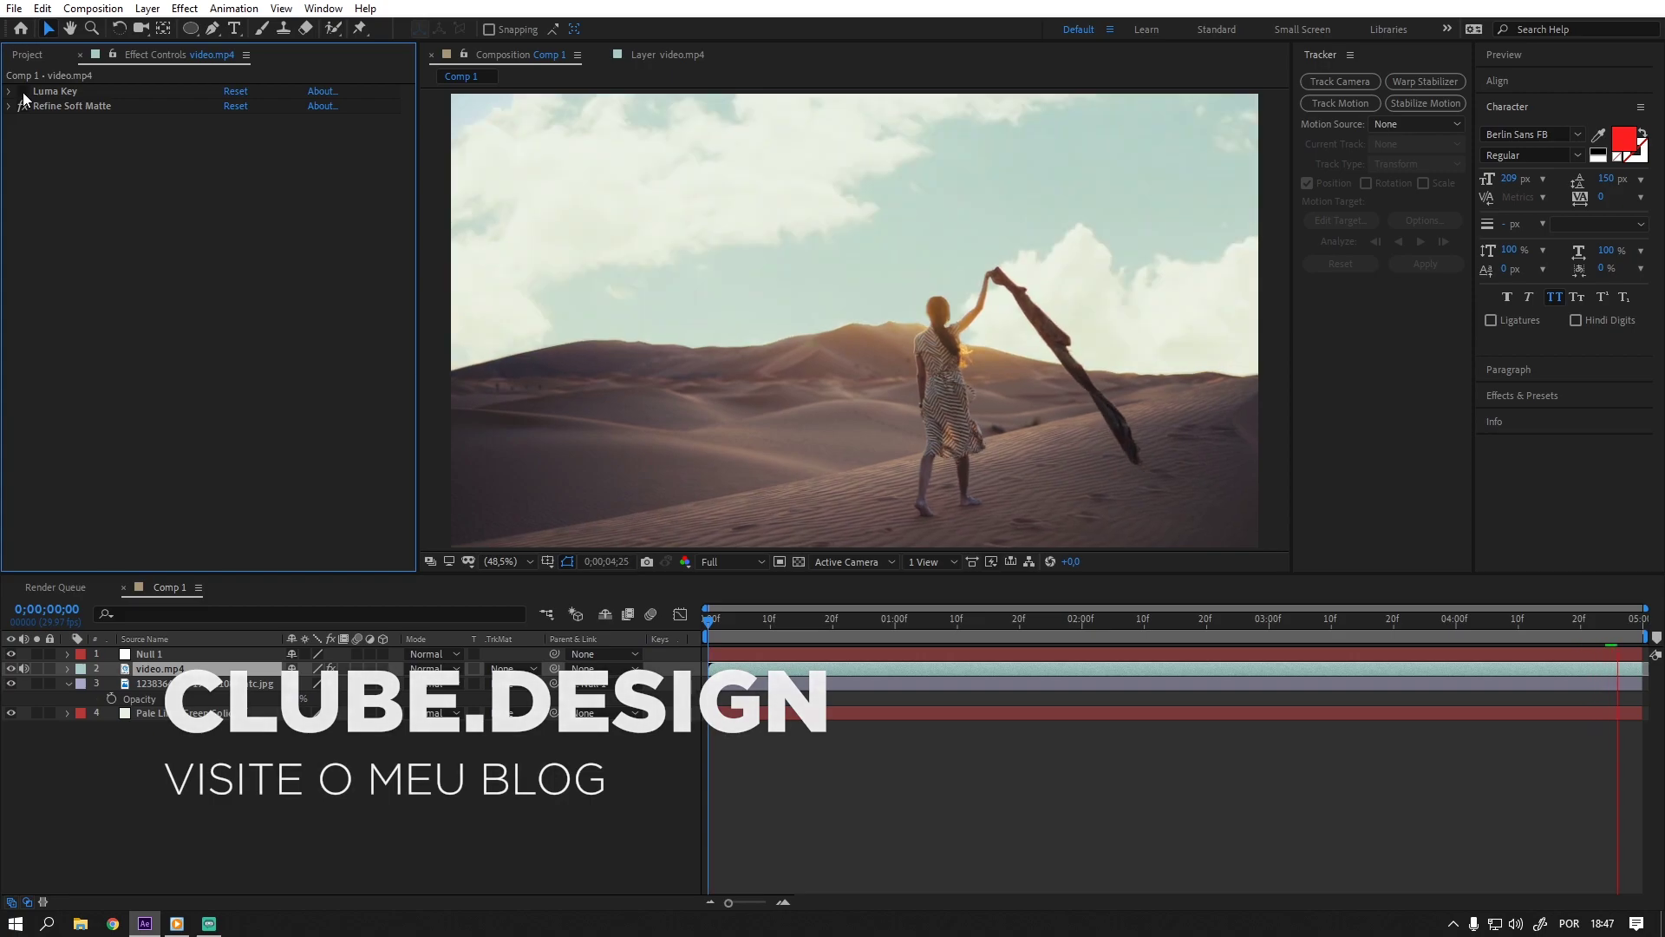
left_click(23, 92)
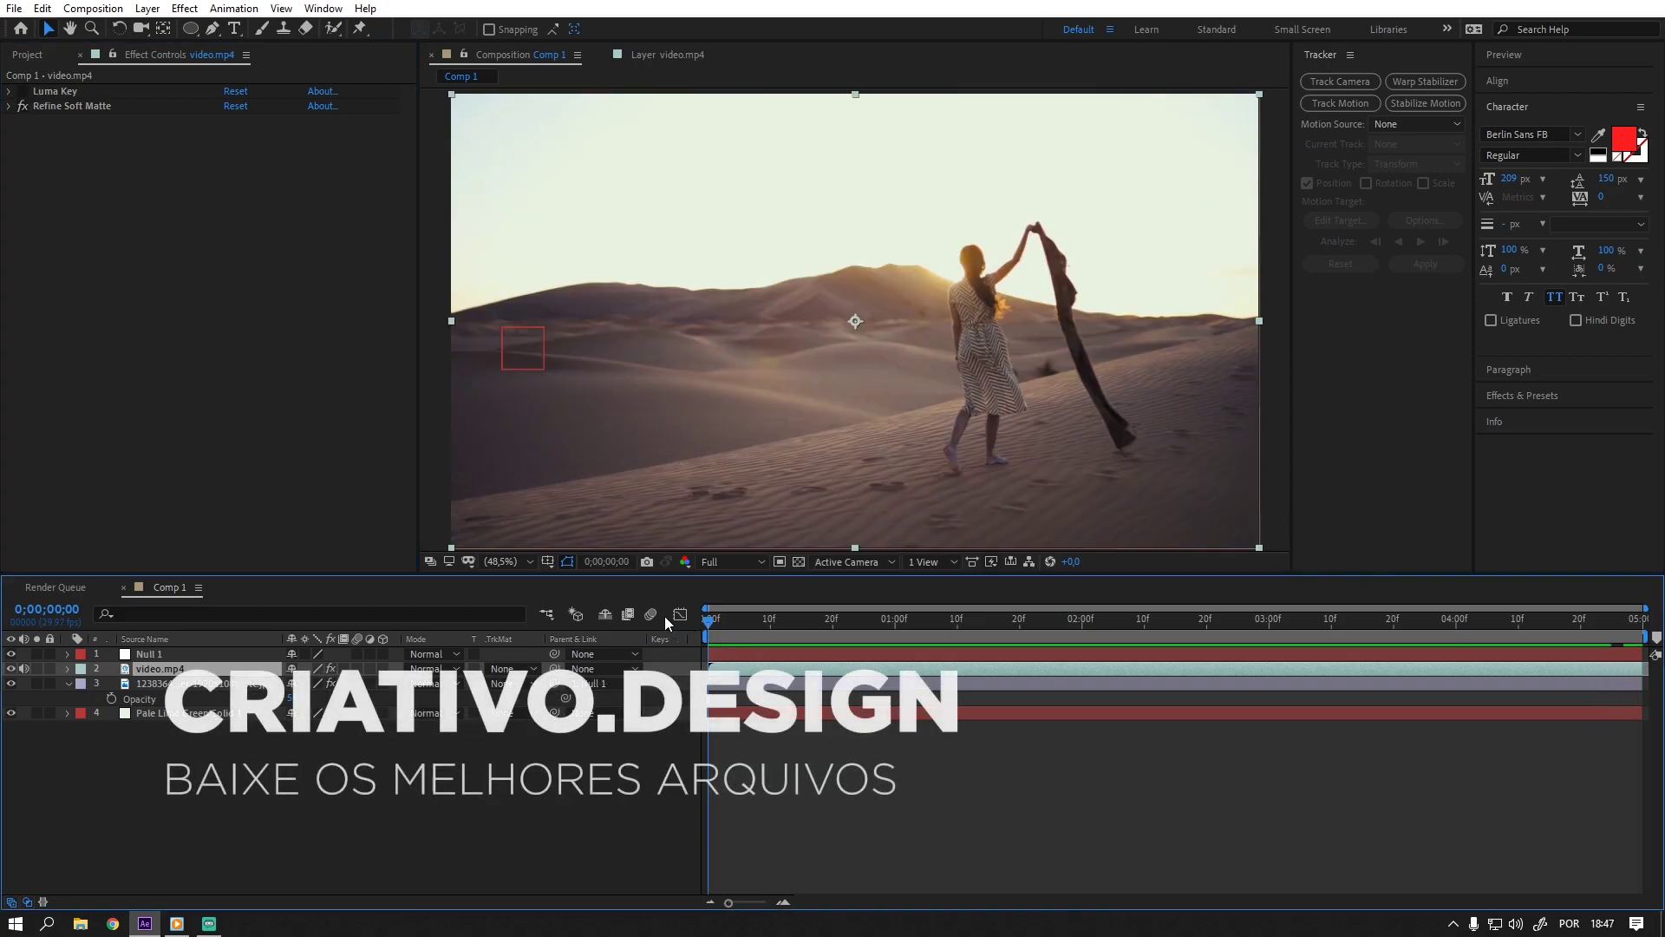
left_click(23, 92)
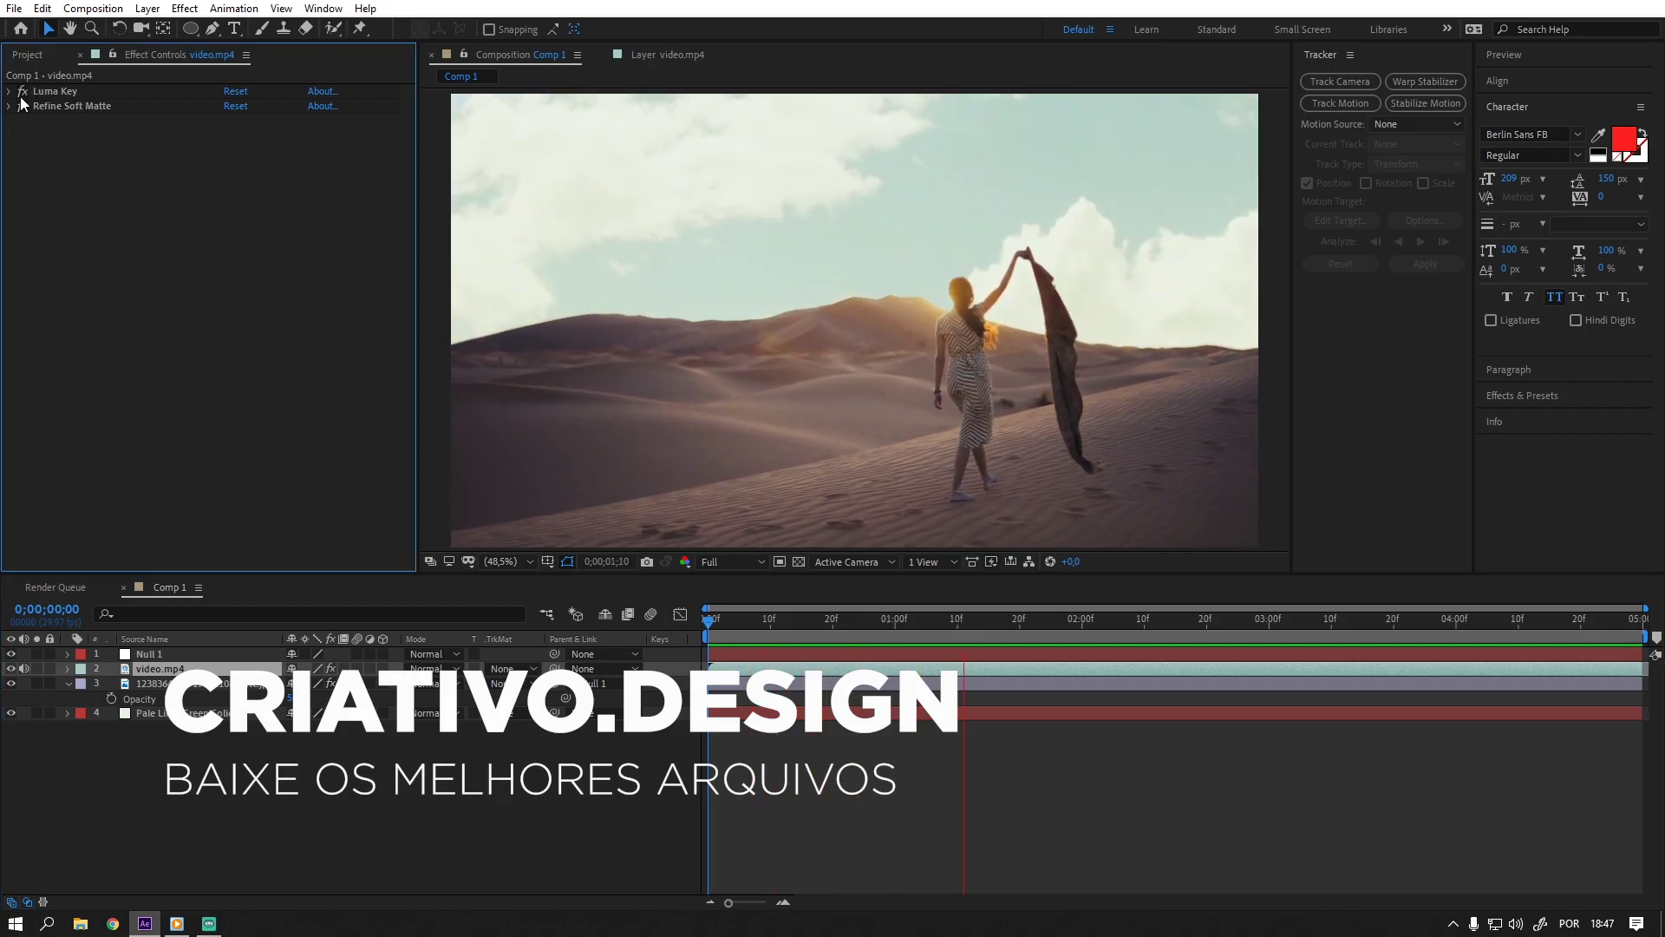
left_click(22, 92)
left_click(23, 92)
left_click(23, 92)
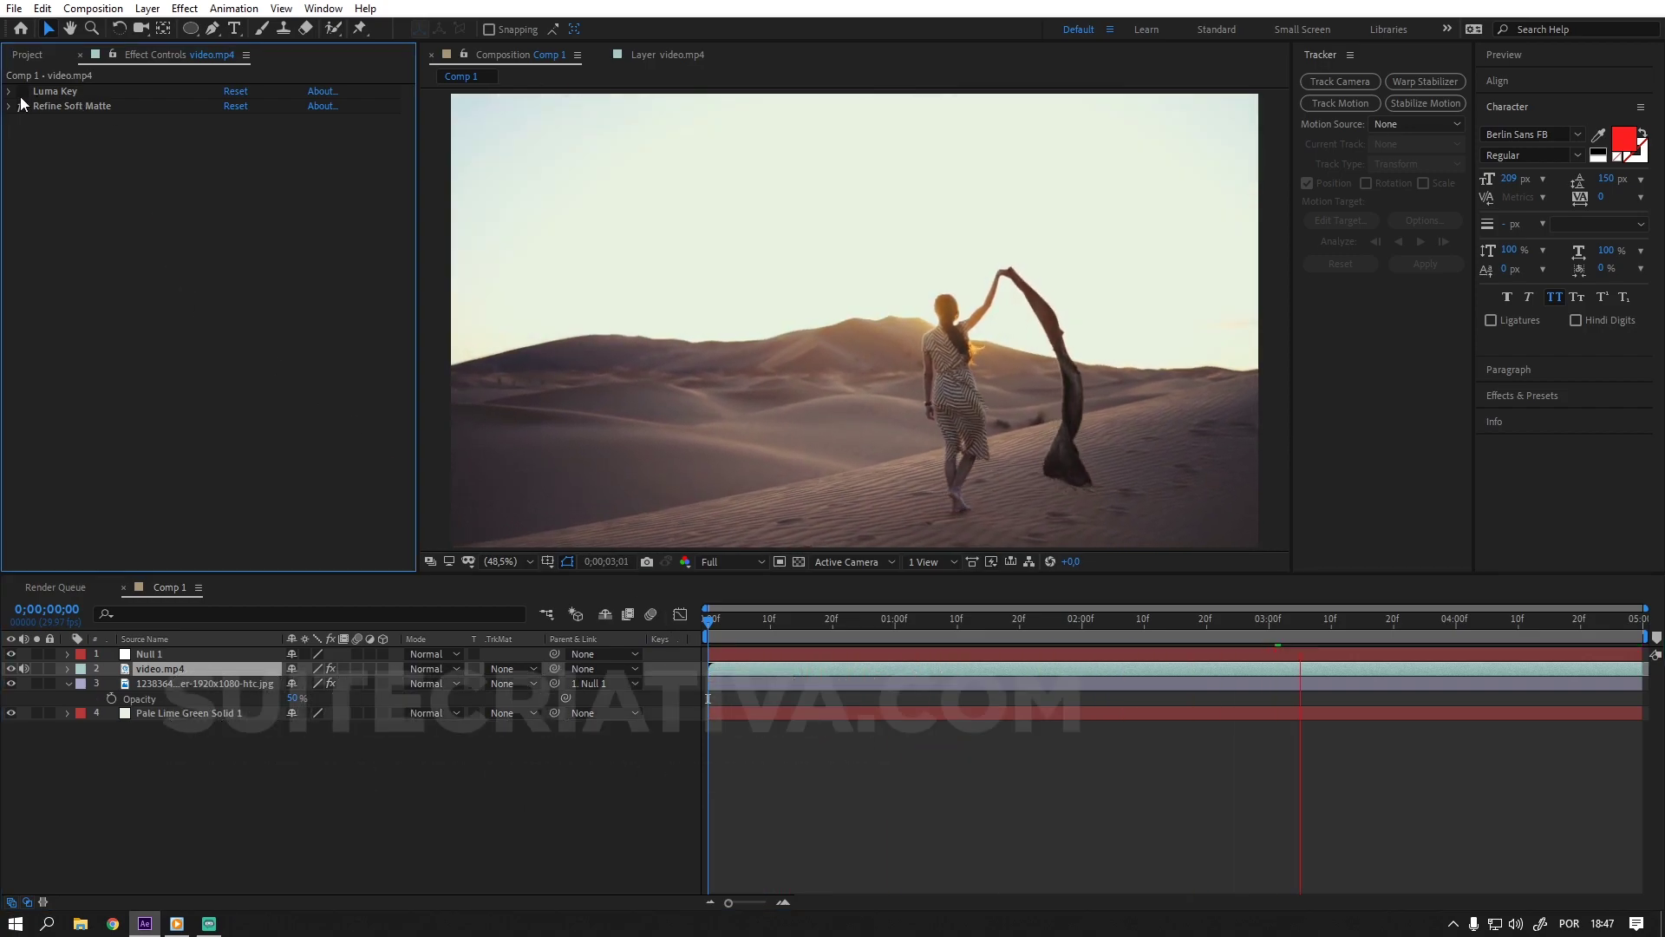
left_click(23, 92)
left_click(23, 92)
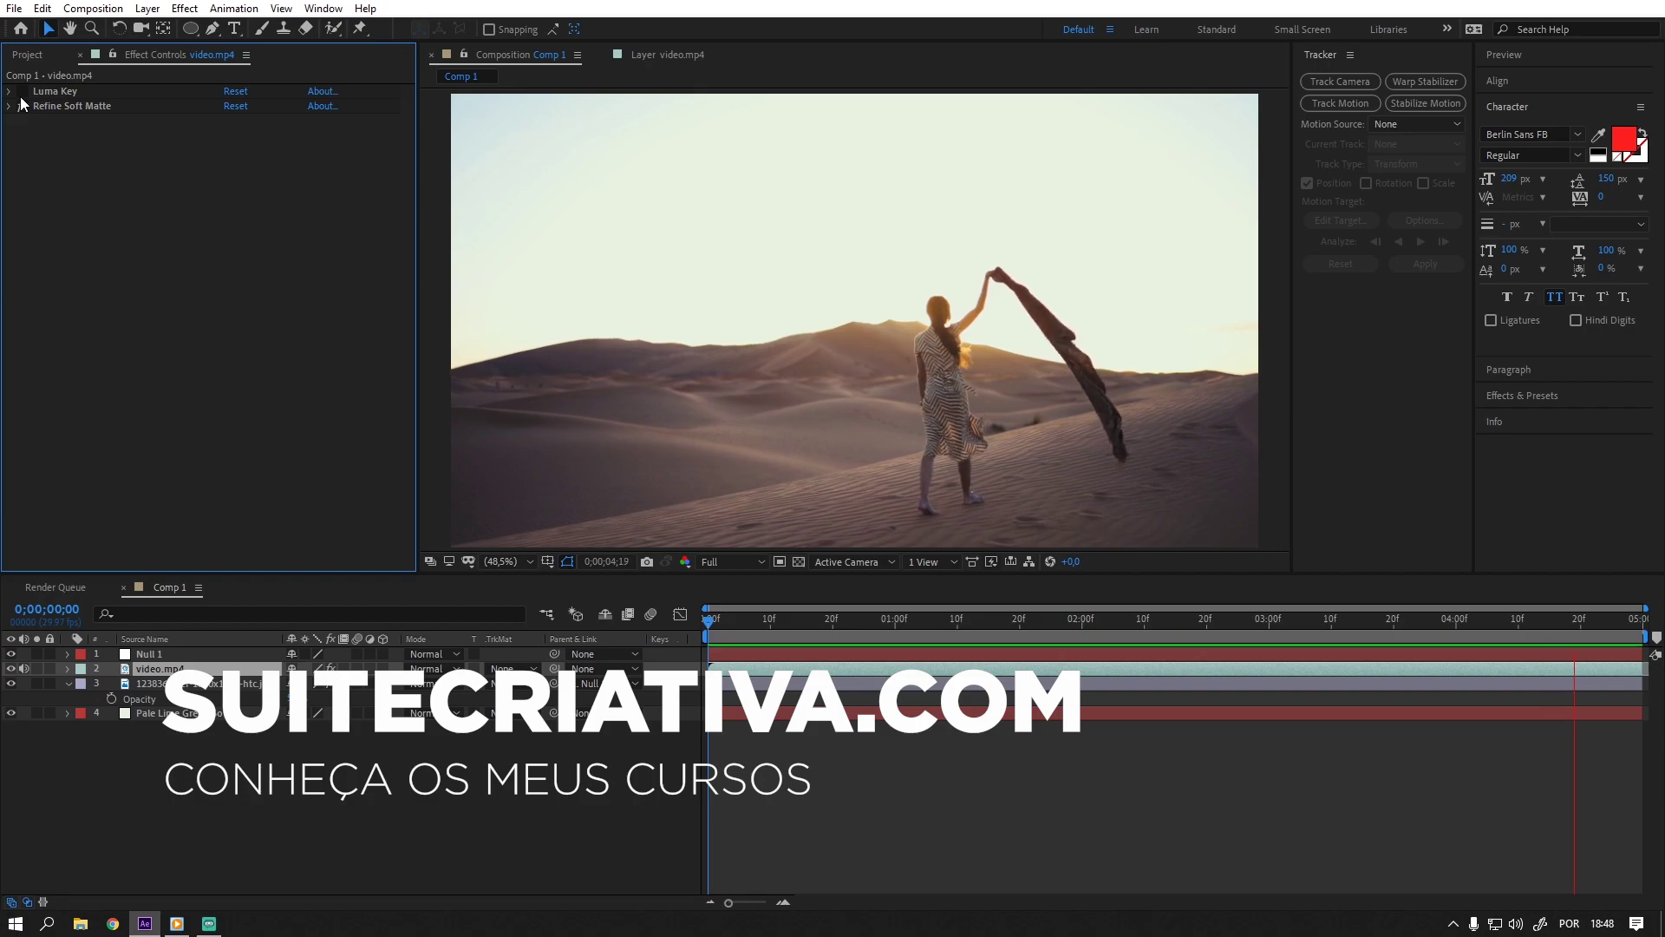
left_click(22, 103)
left_click(21, 103)
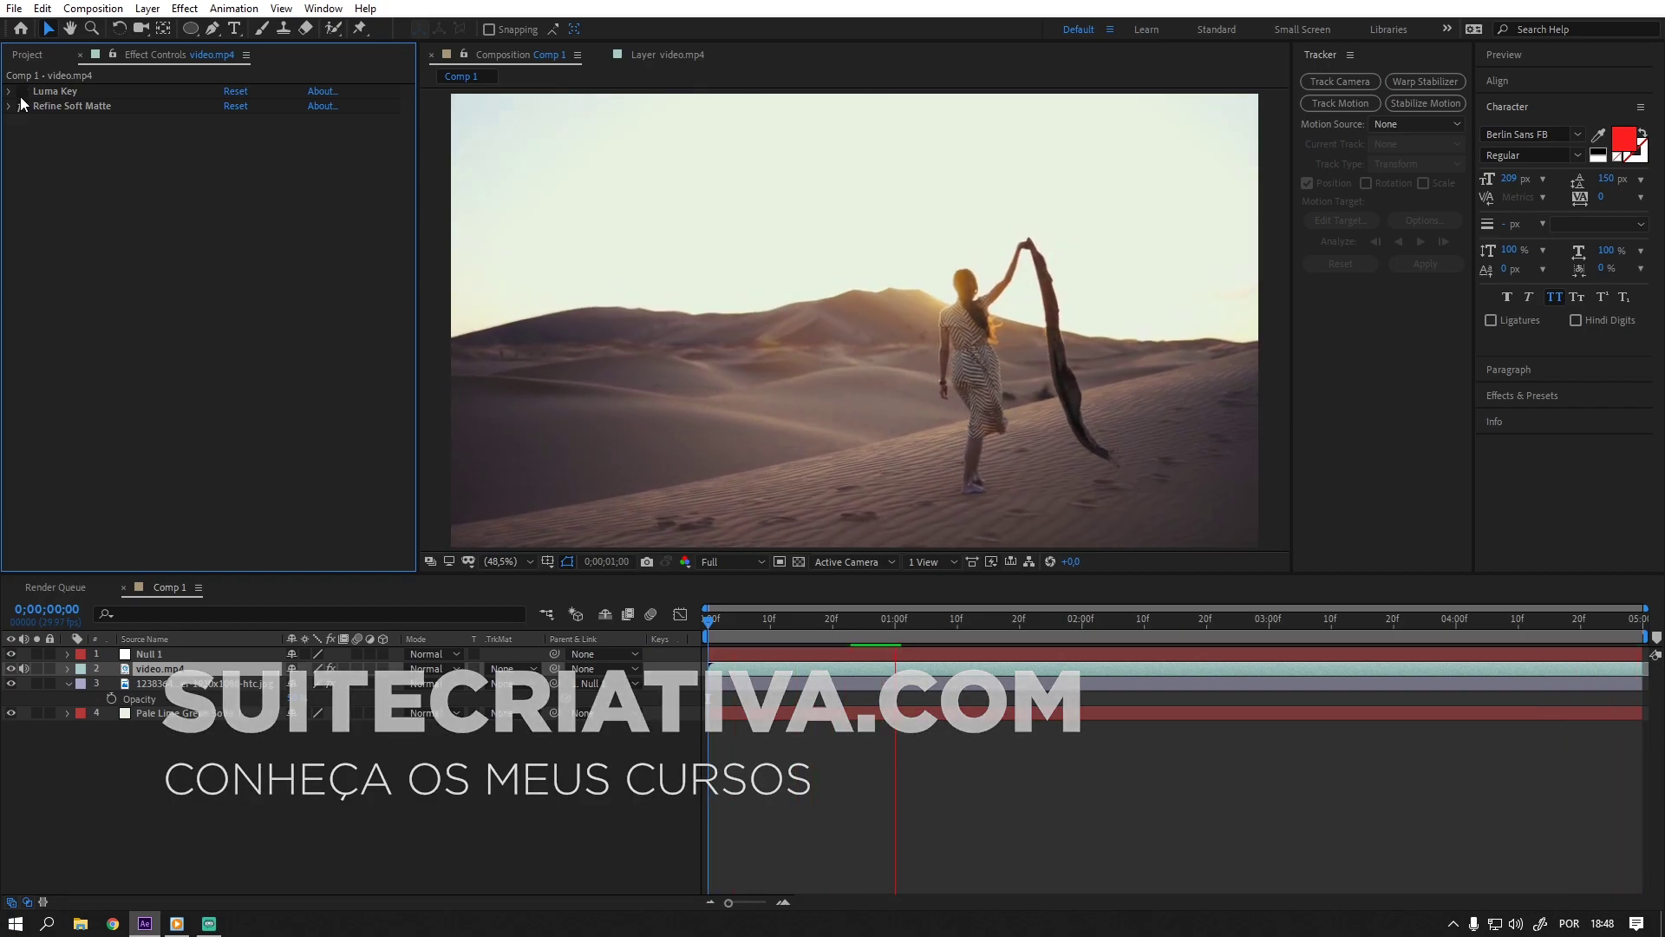
left_click(21, 103)
left_click(22, 102)
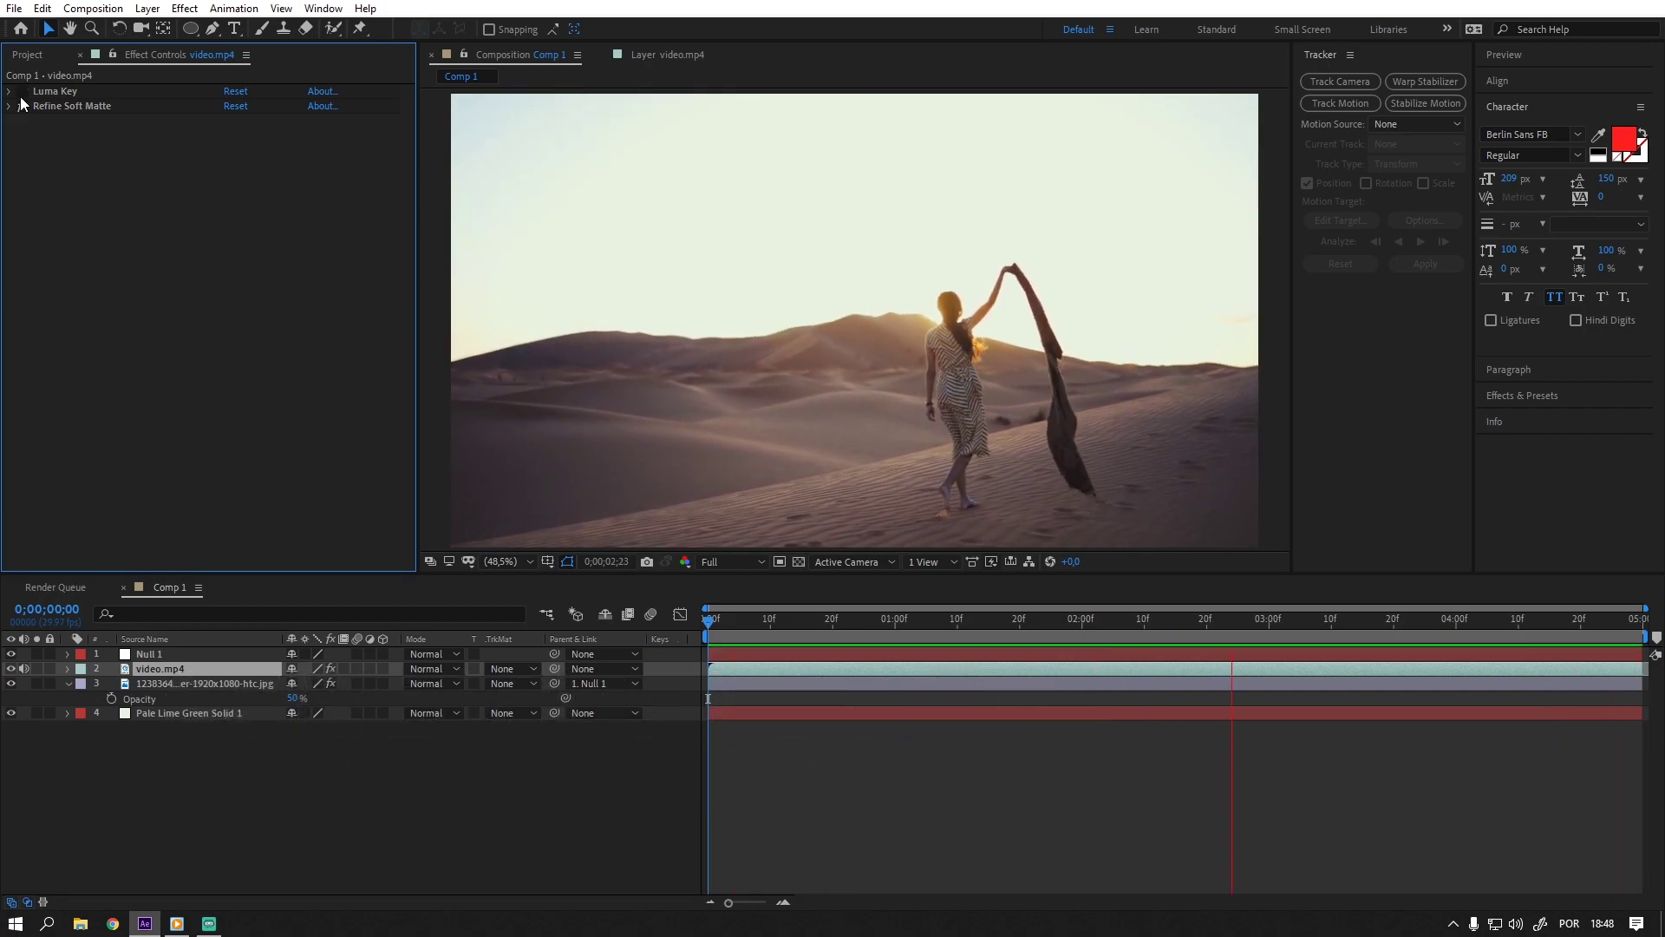
left_click(21, 102)
left_click(22, 102)
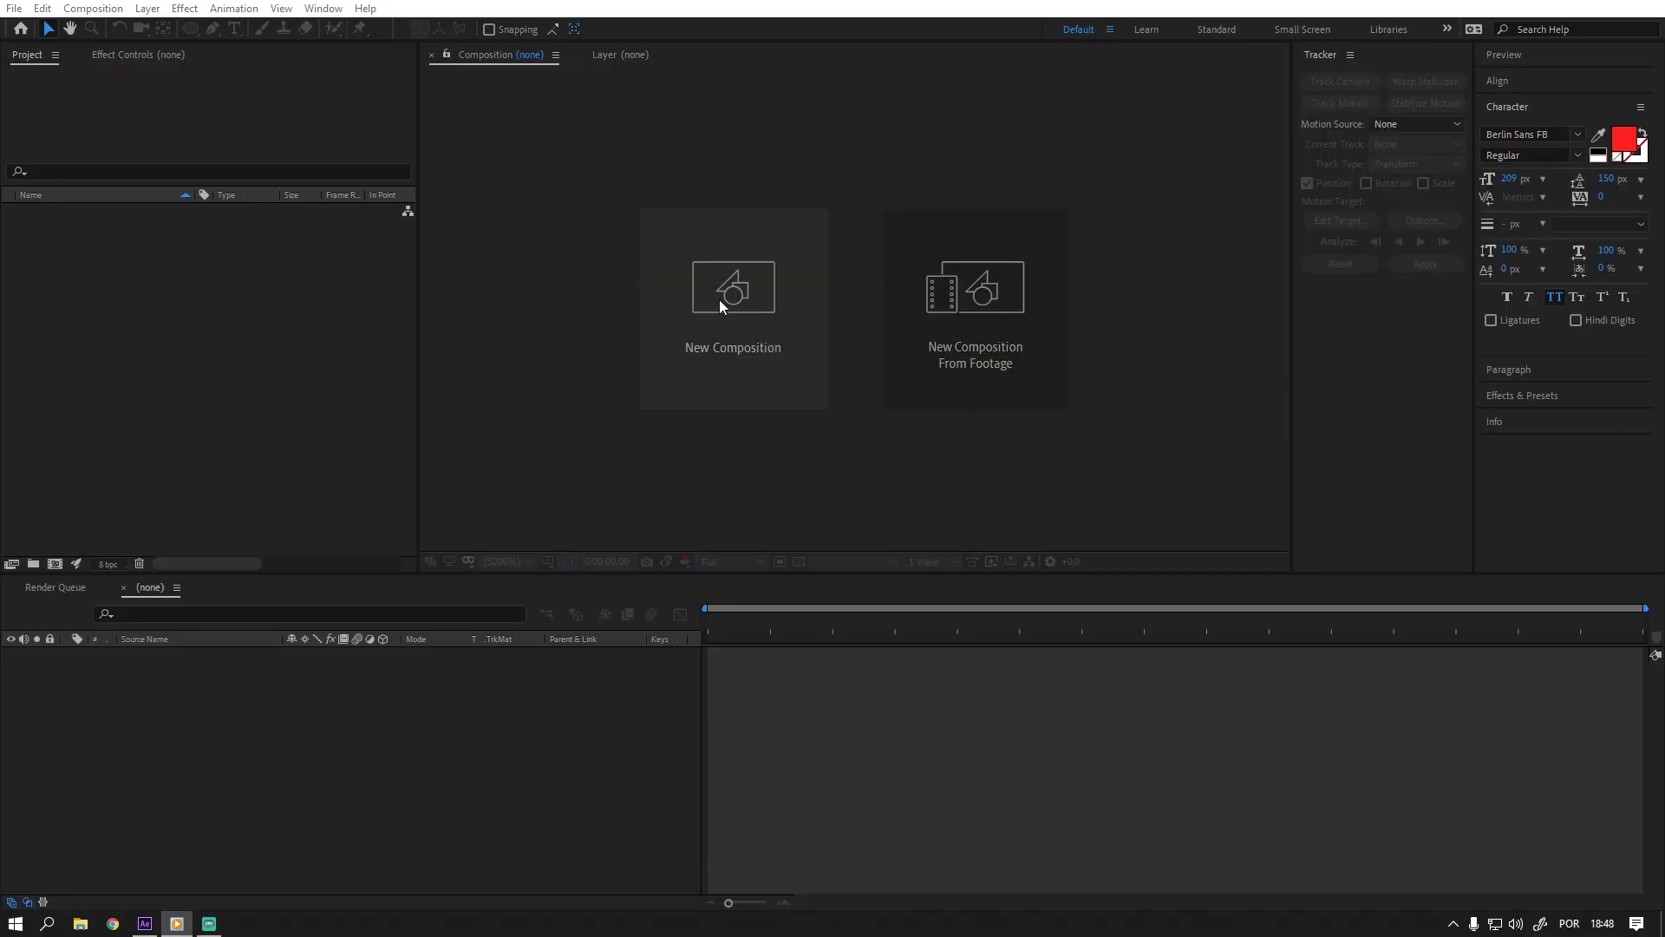
Create composition 01 at 1920×1080, 29.97 fps, 5 seconds long.
left_click(721, 303)
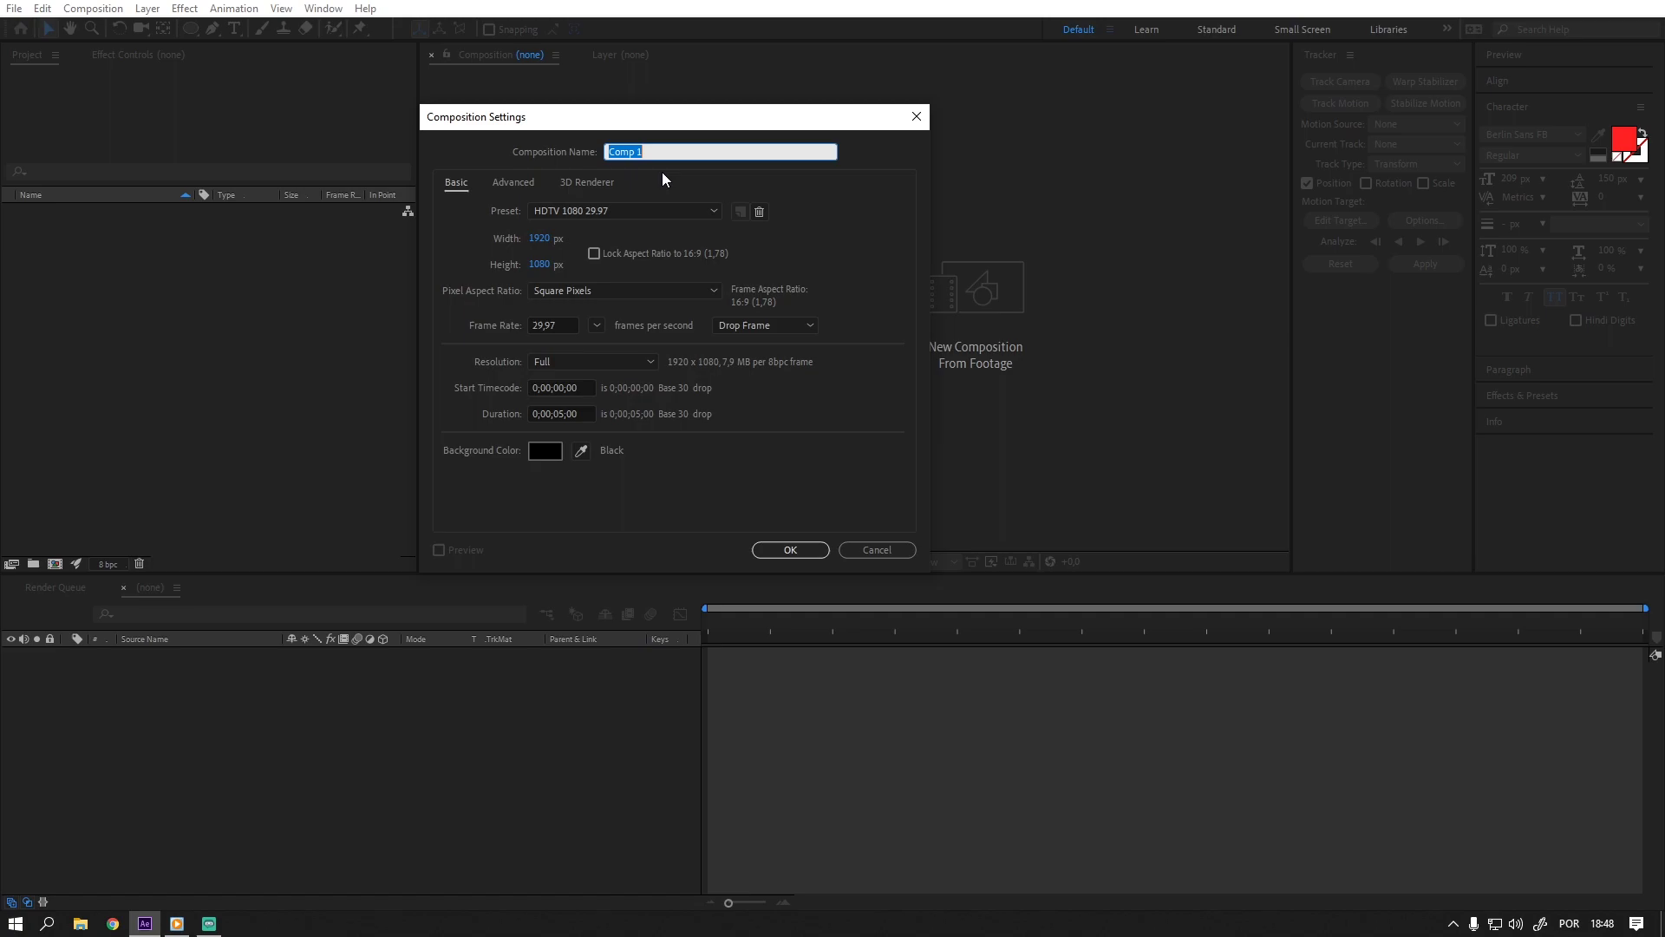
type("01")
double_click(556, 414)
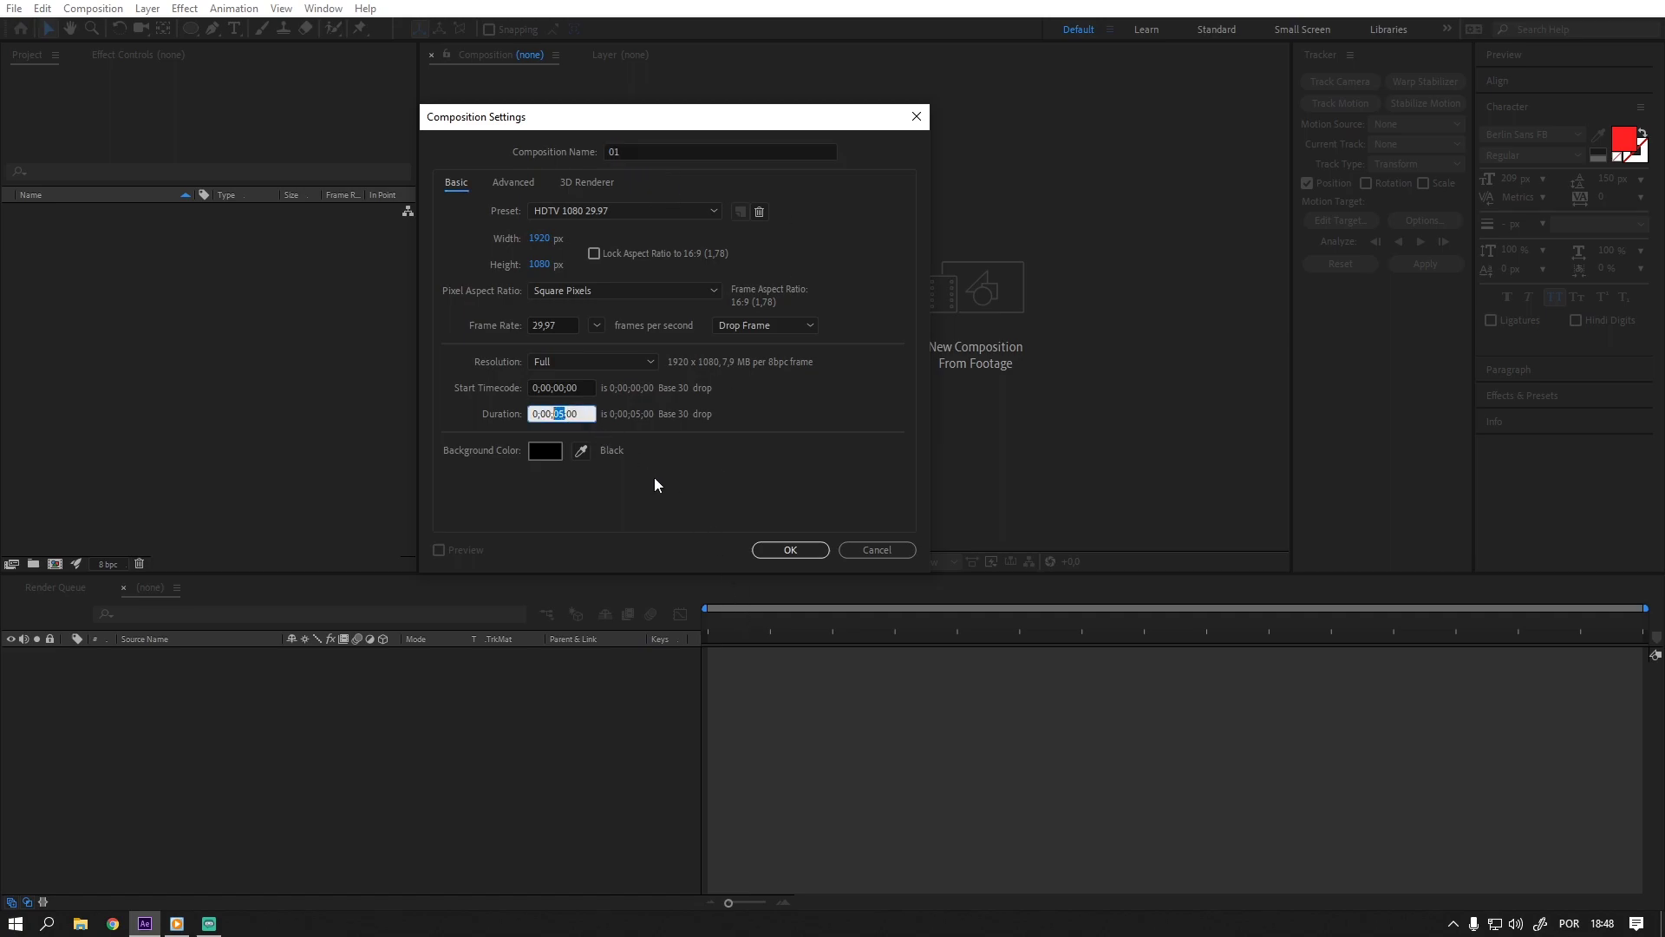
left_click(770, 553)
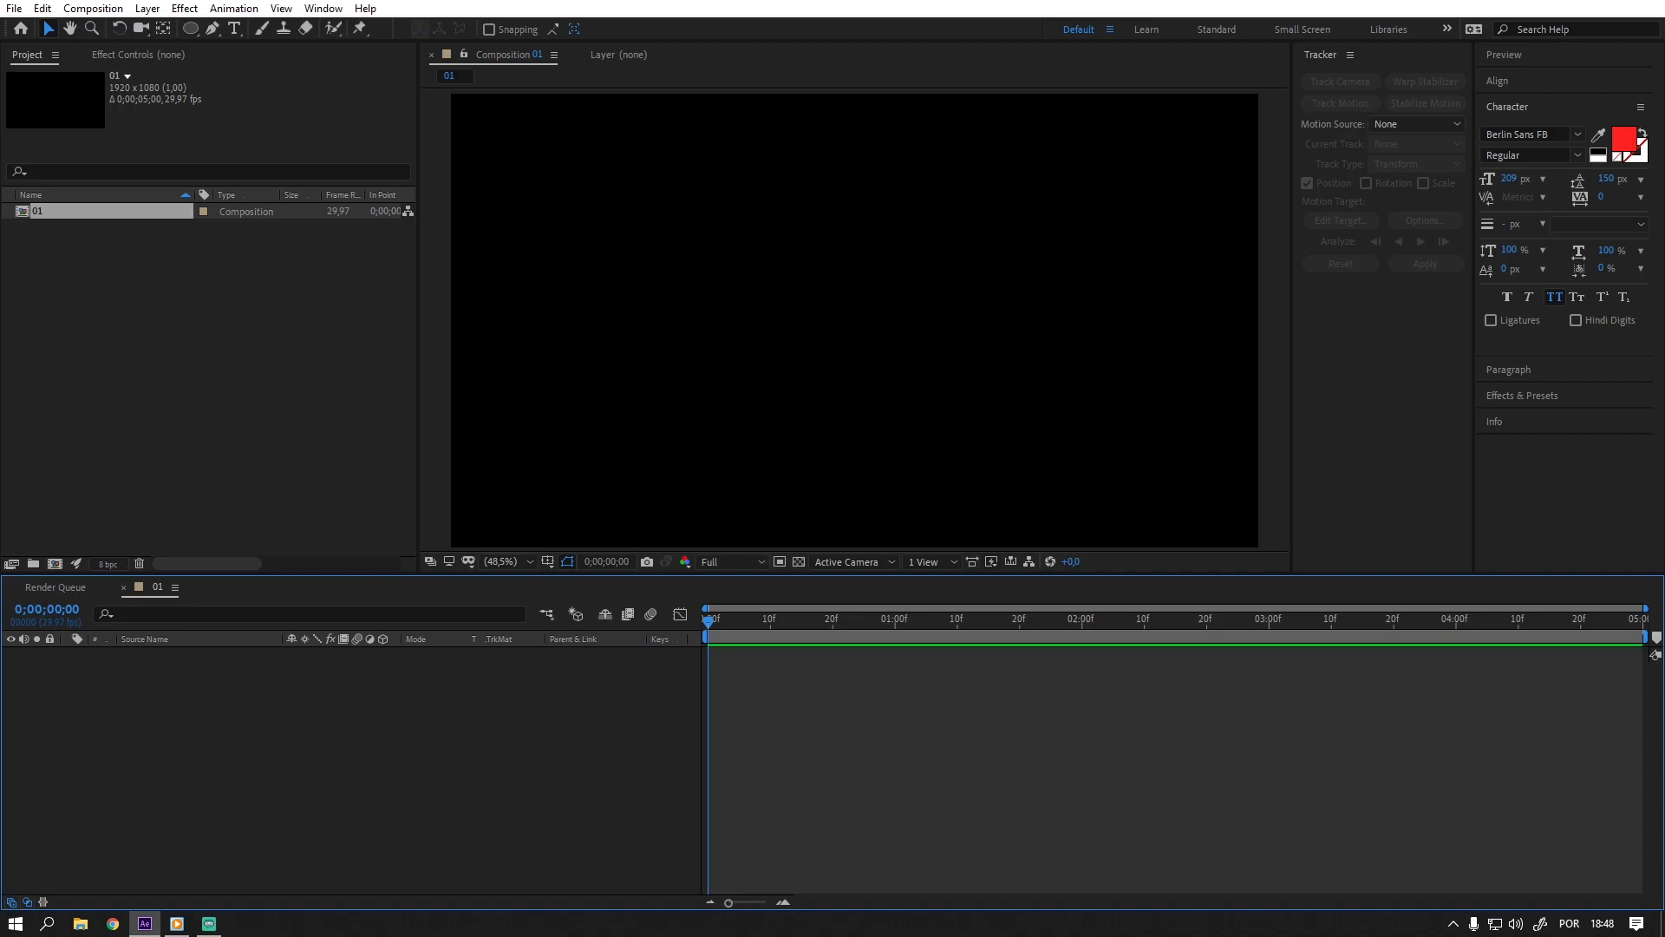
Import the sky wallpaper JPG and video.mp4, then add both to comp 01 with video on top.
left_click_drag(190, 356, 99, 387)
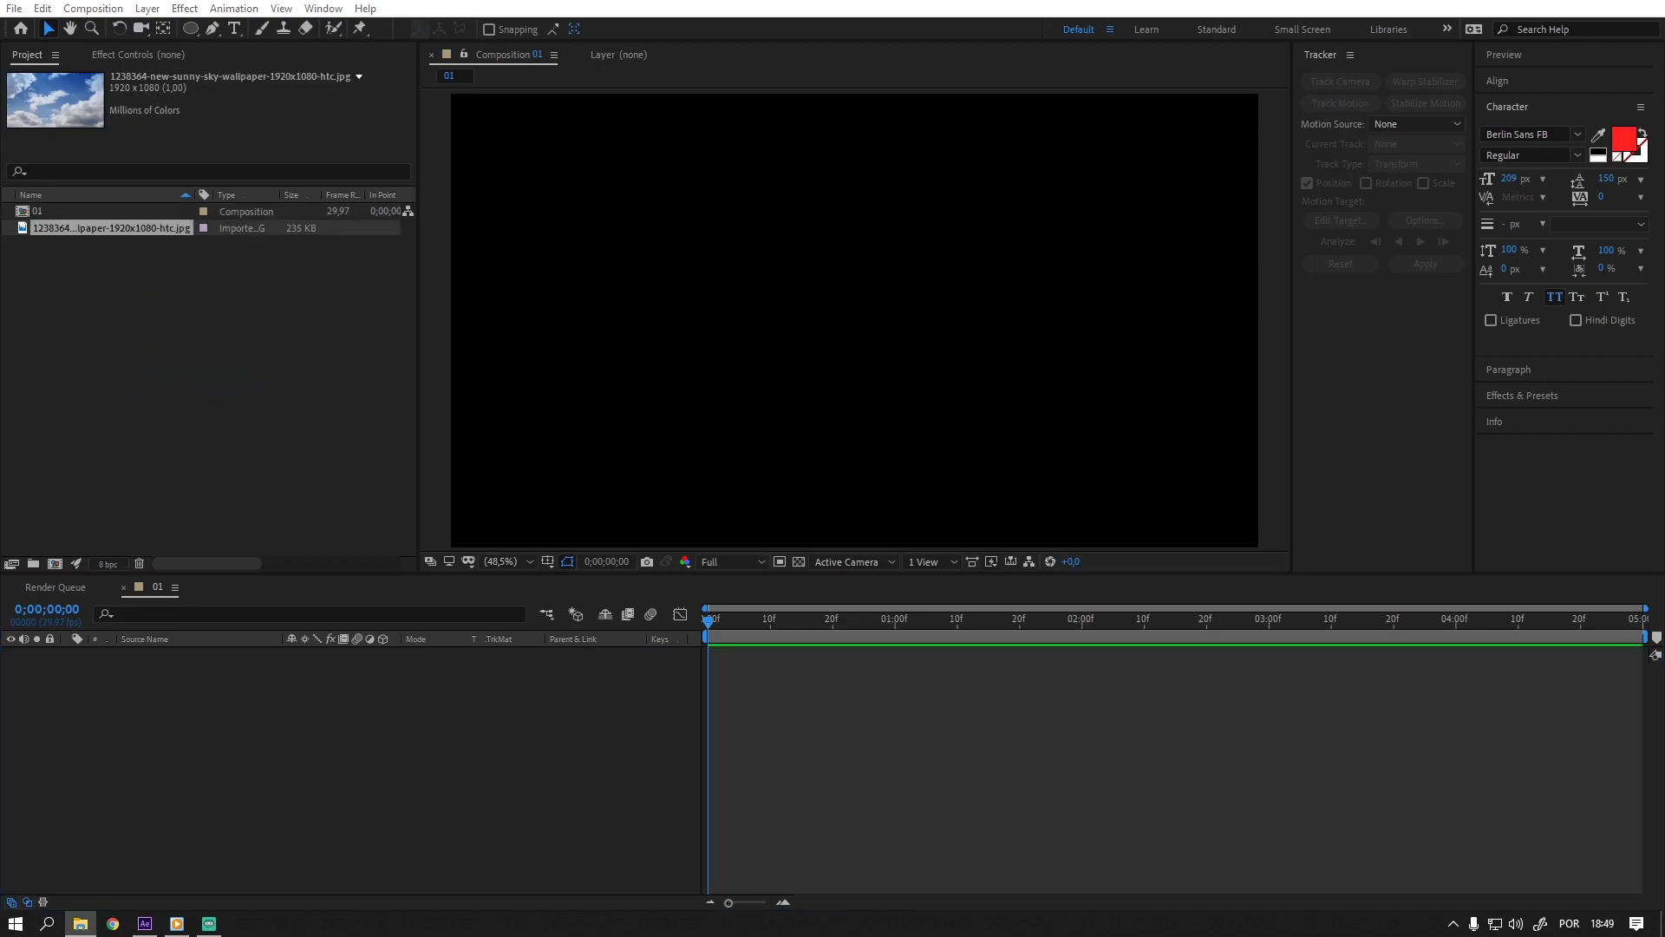
left_click(73, 233, "ctrl")
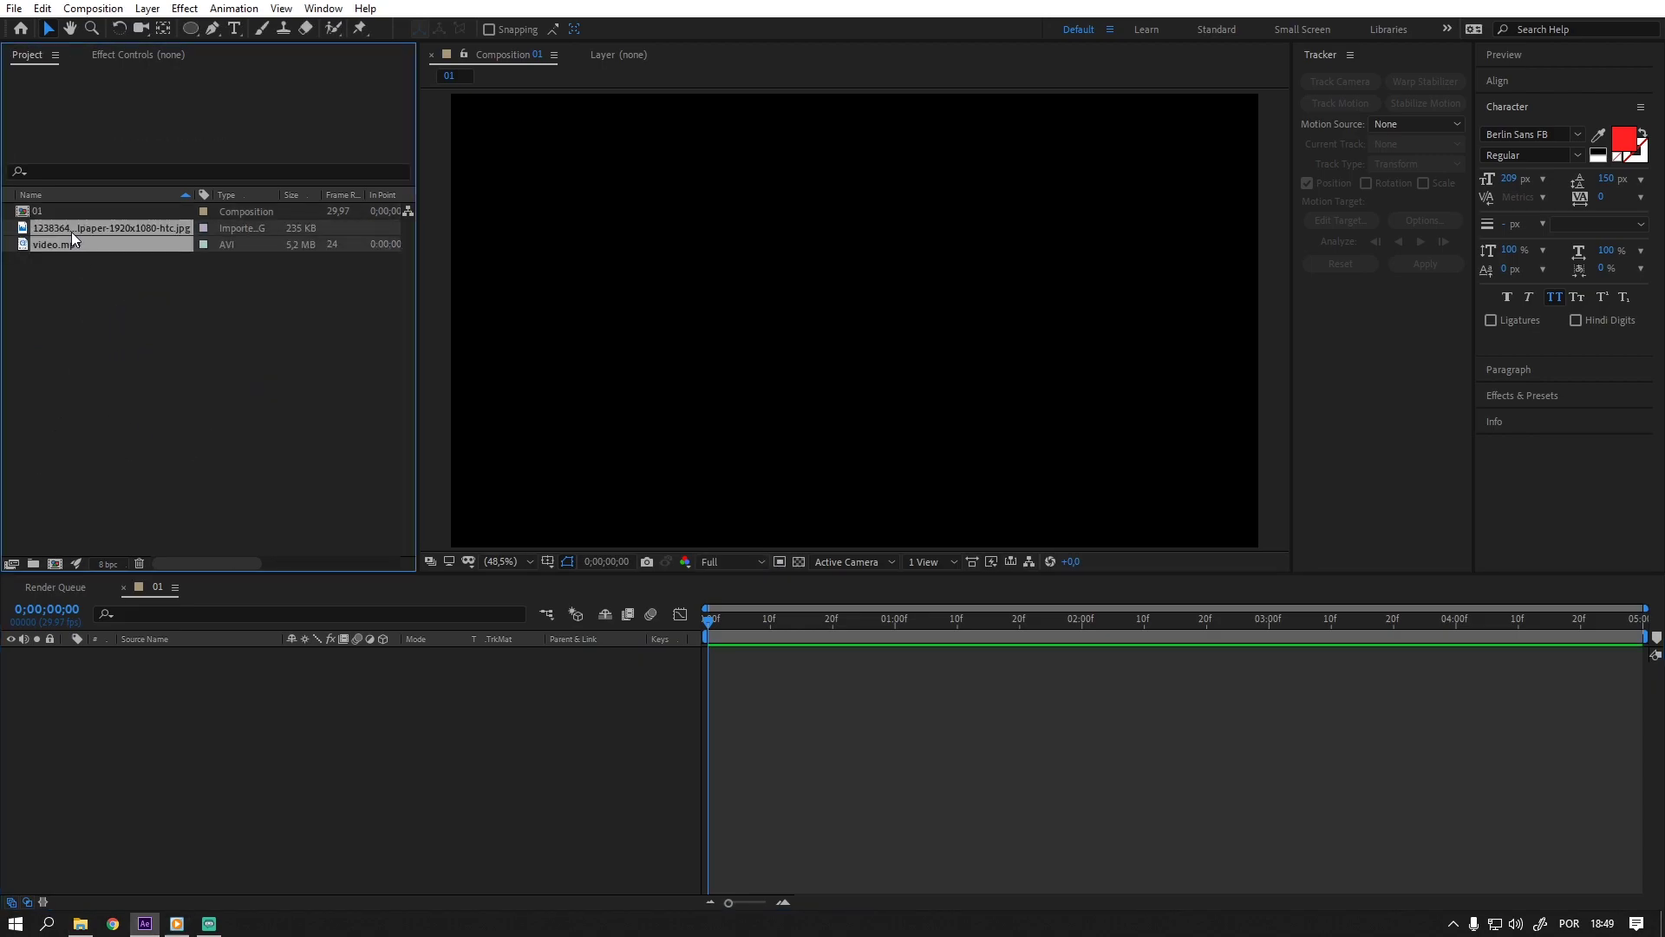
left_click_drag(72, 231, 213, 687)
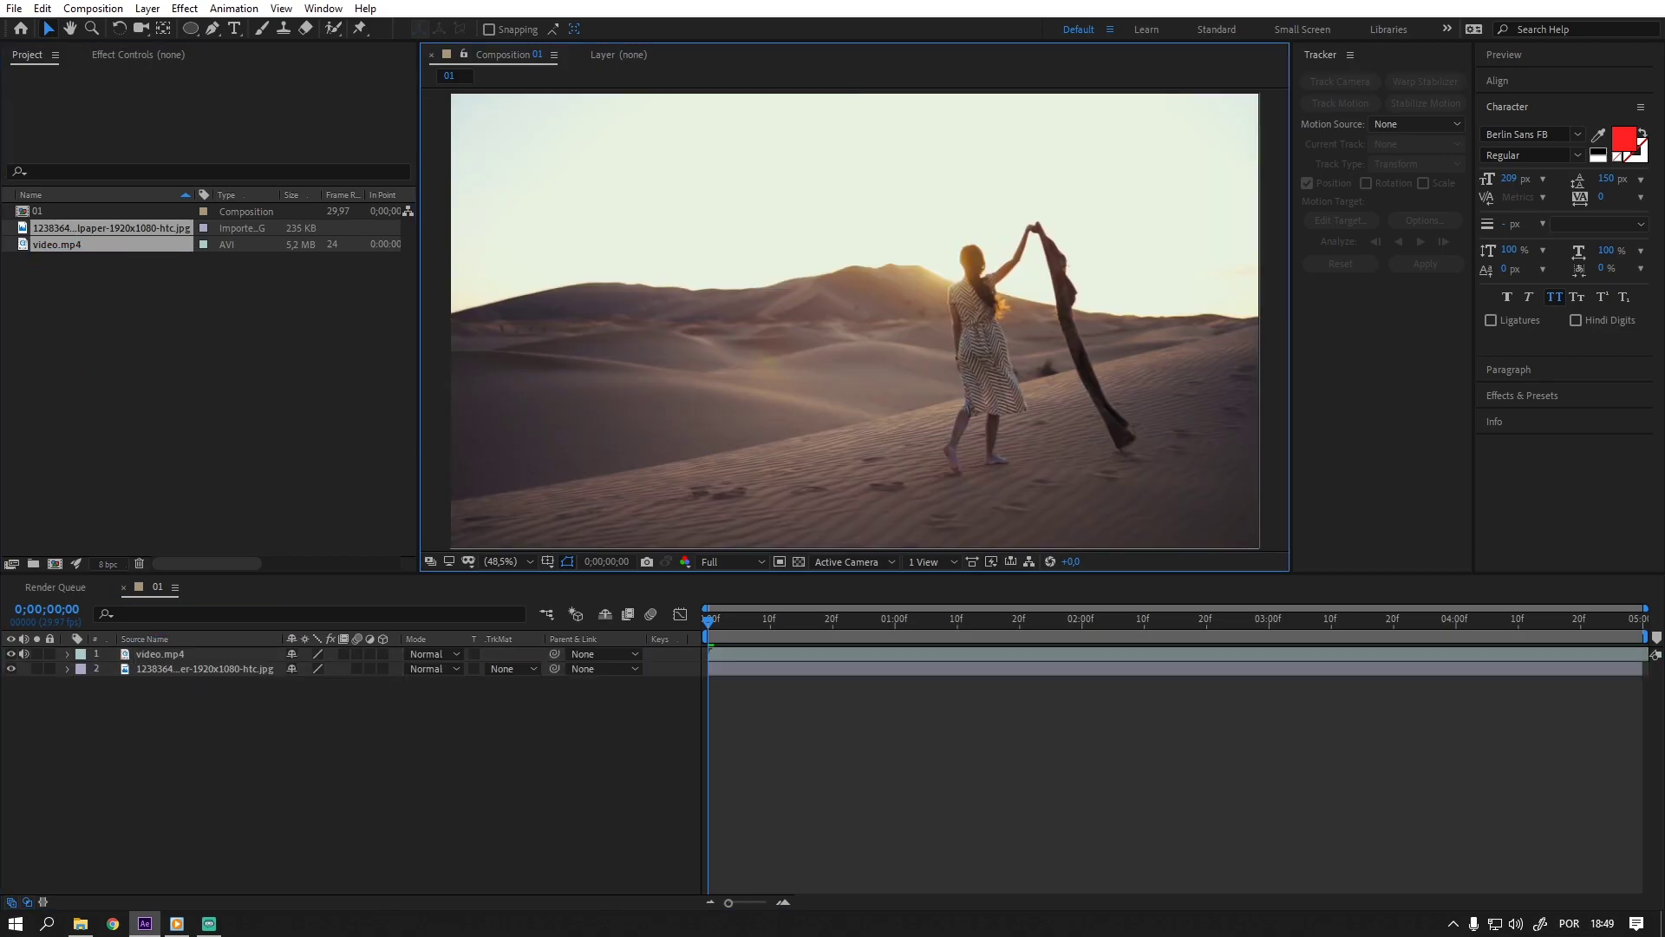
left_click(217, 756)
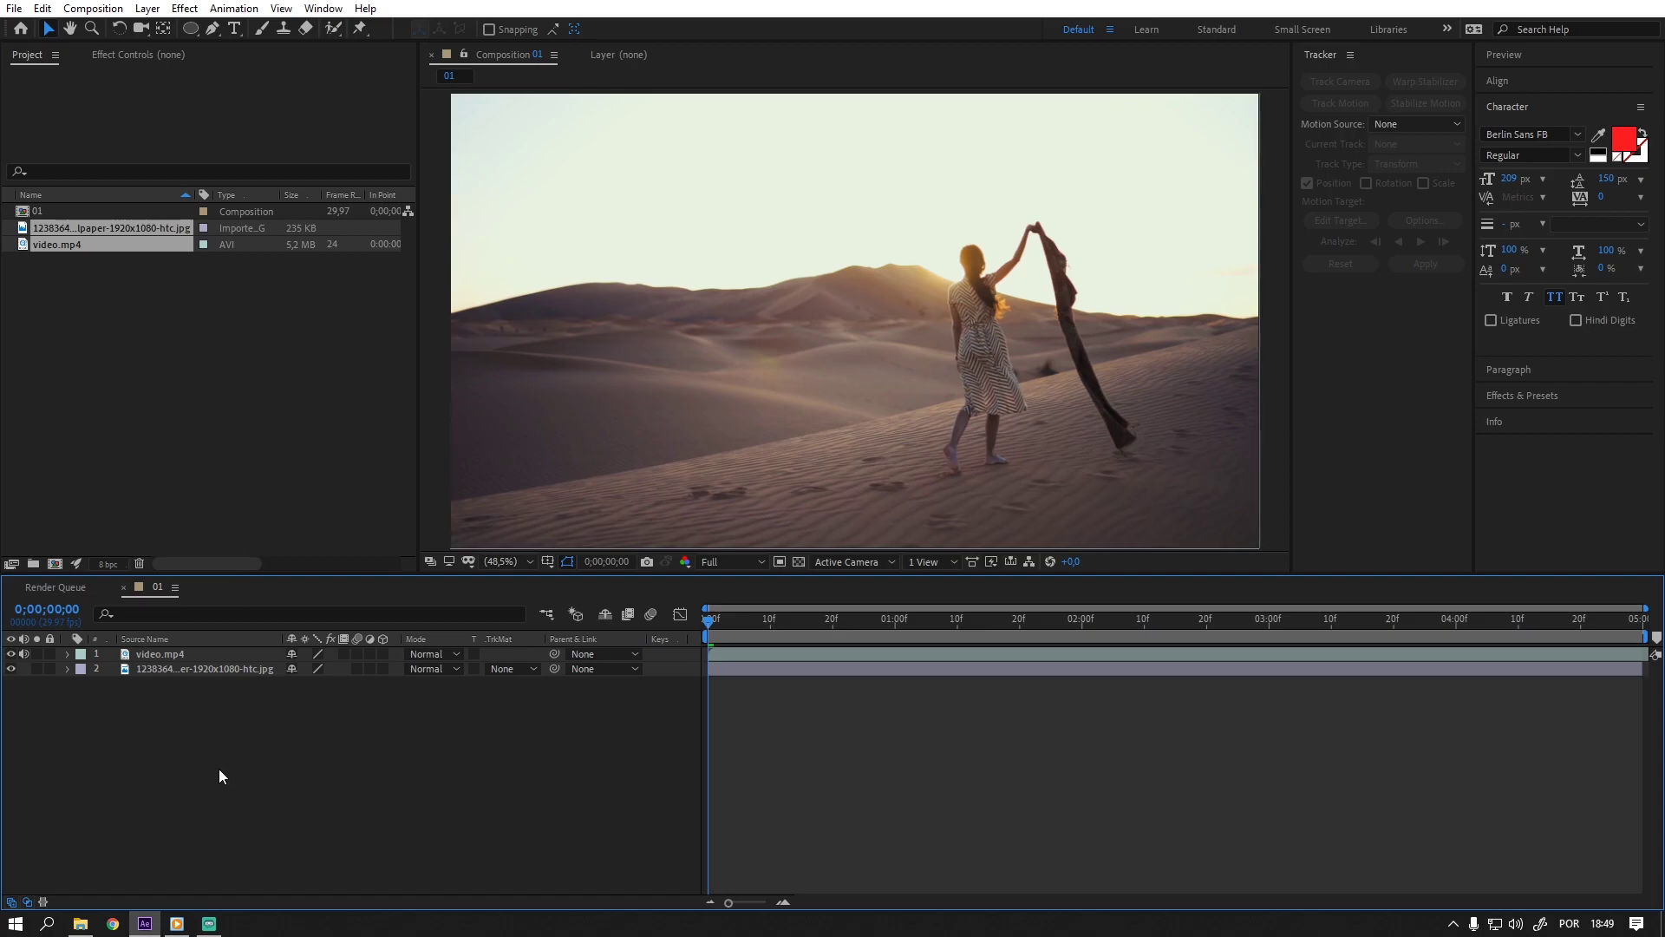
Create a pale lime green solid named BG, move it to the bottom, and select video.mp4.
left_click(149, 9)
mouse_move(169, 28)
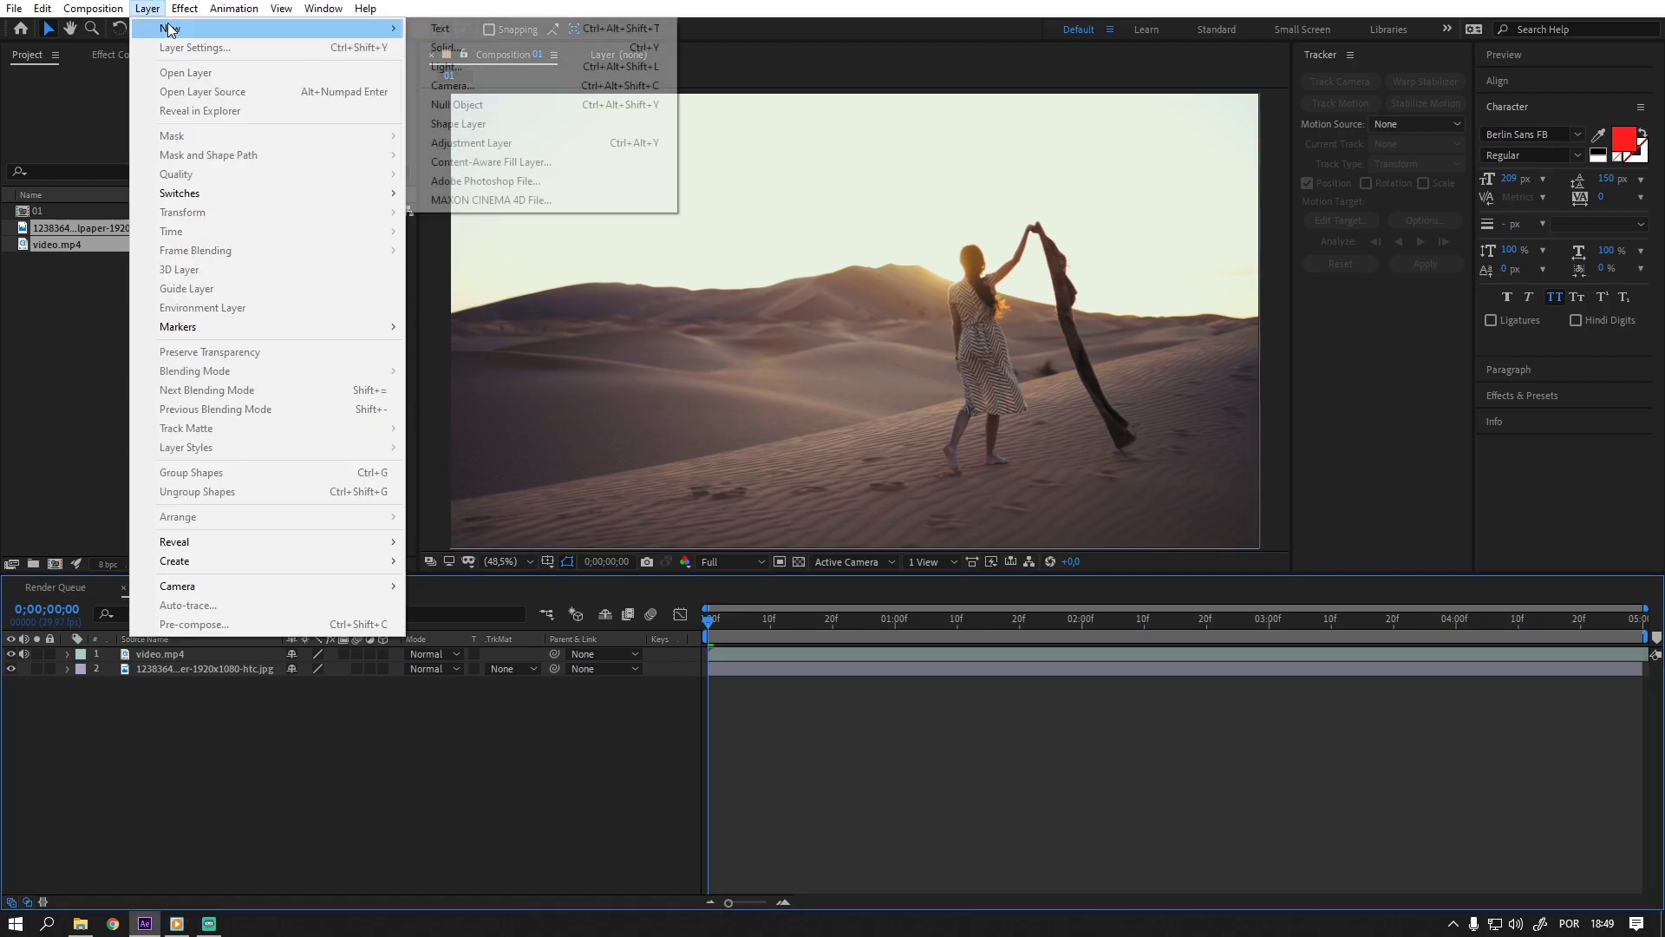
left_click(476, 47)
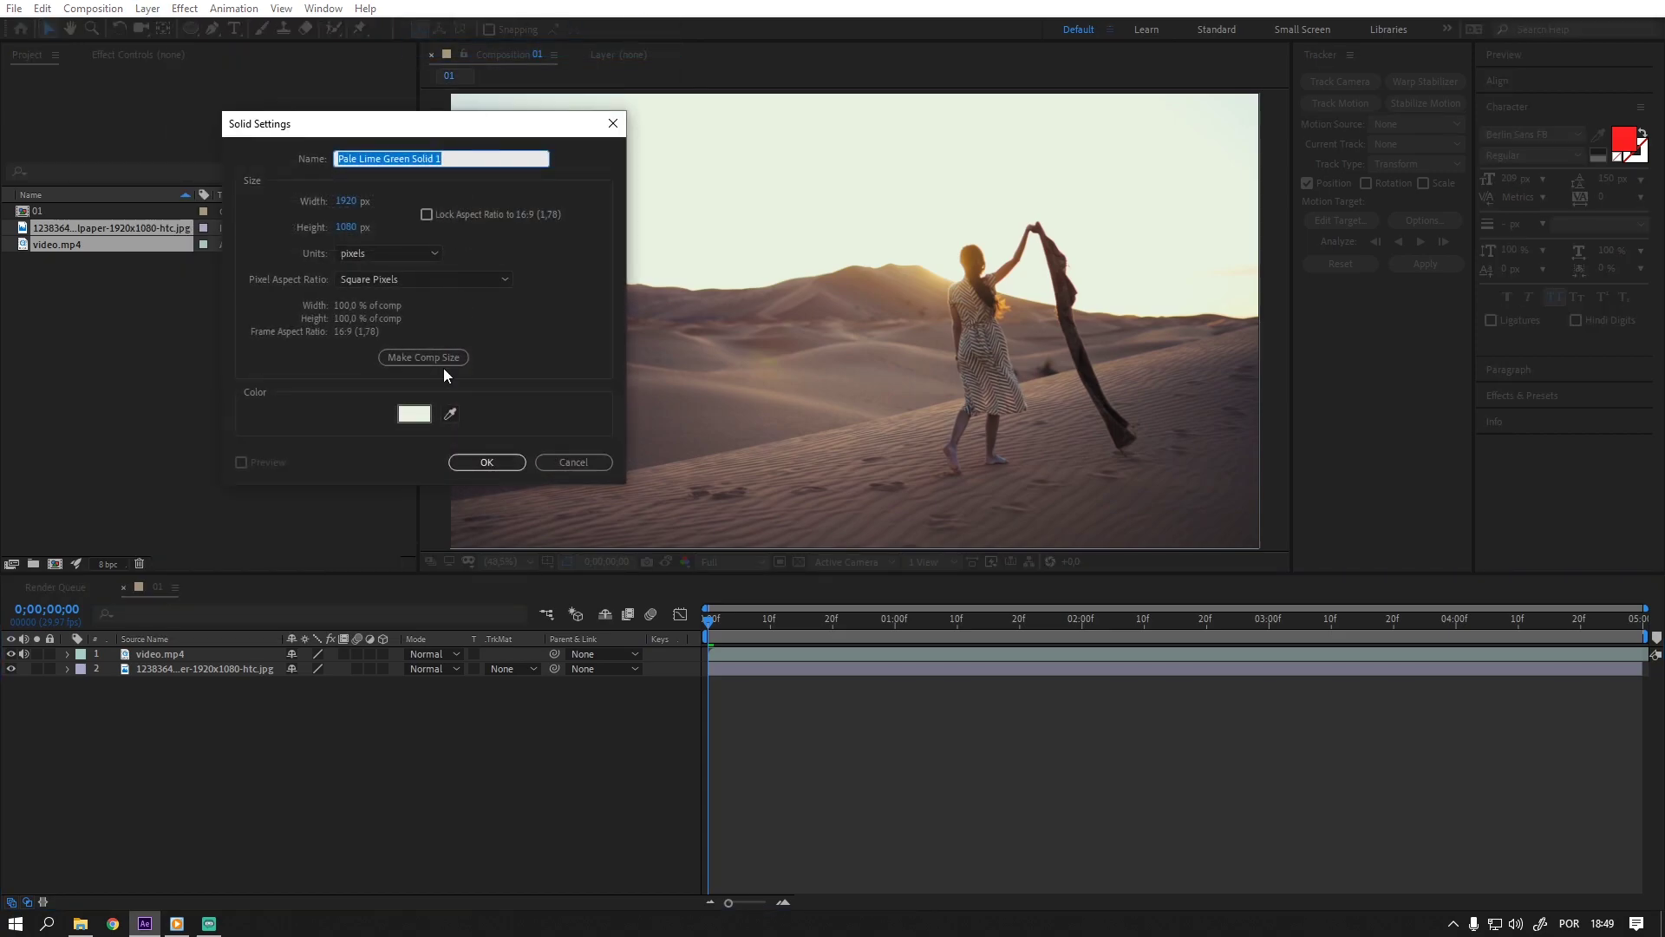
left_click(451, 414)
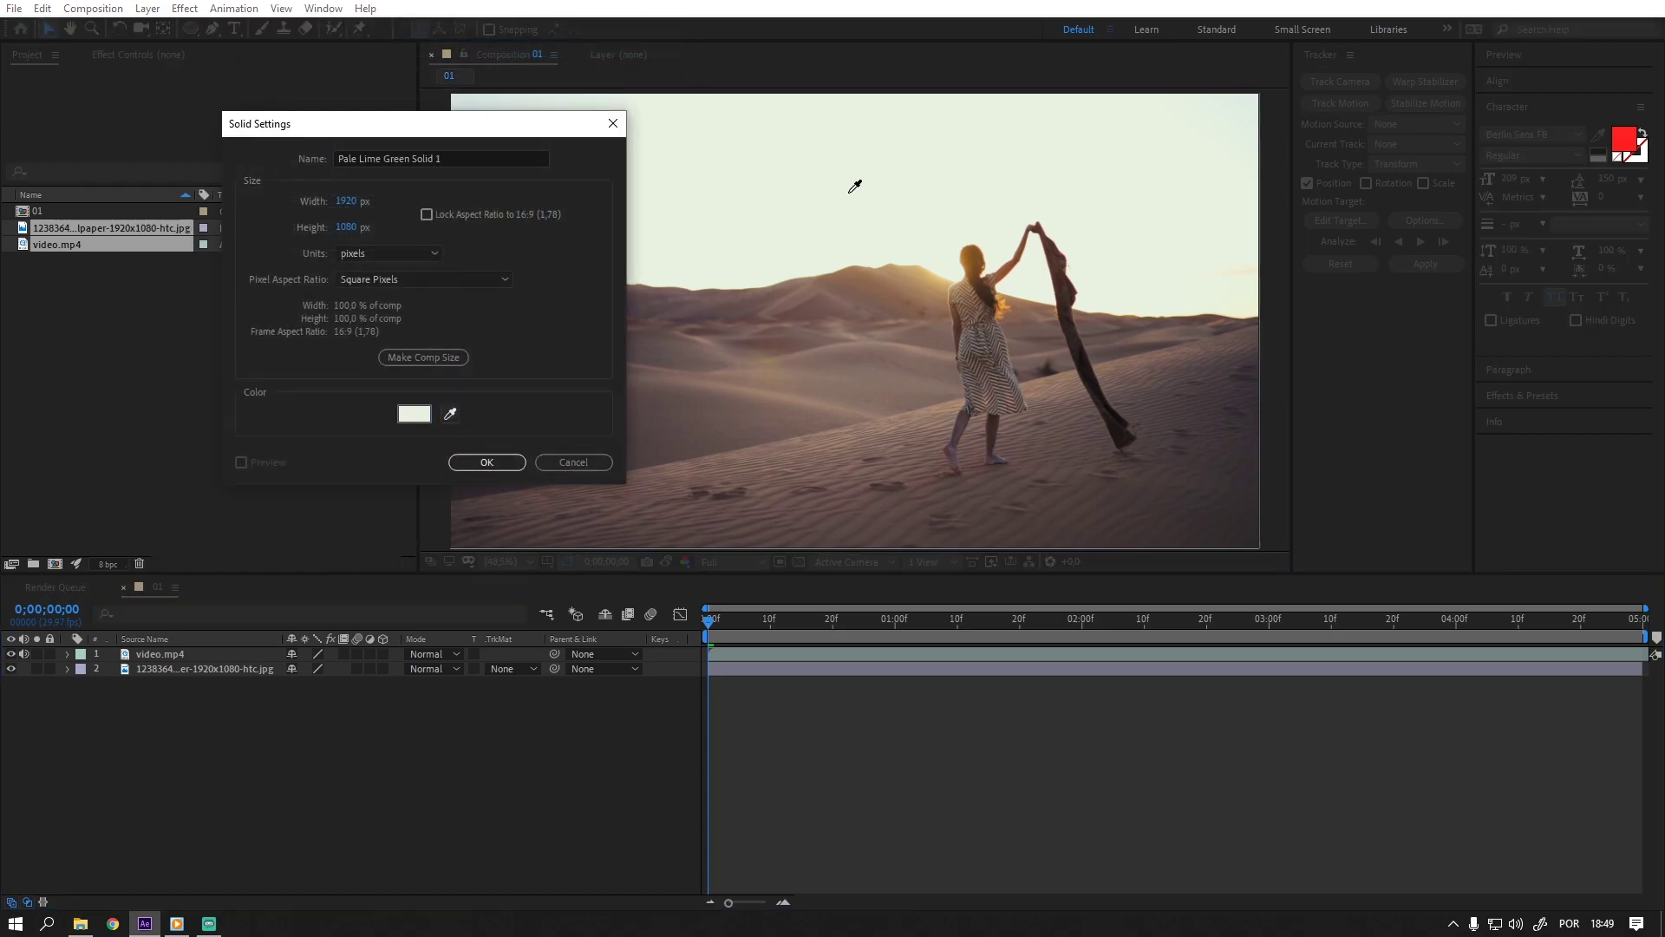
double_click(461, 158)
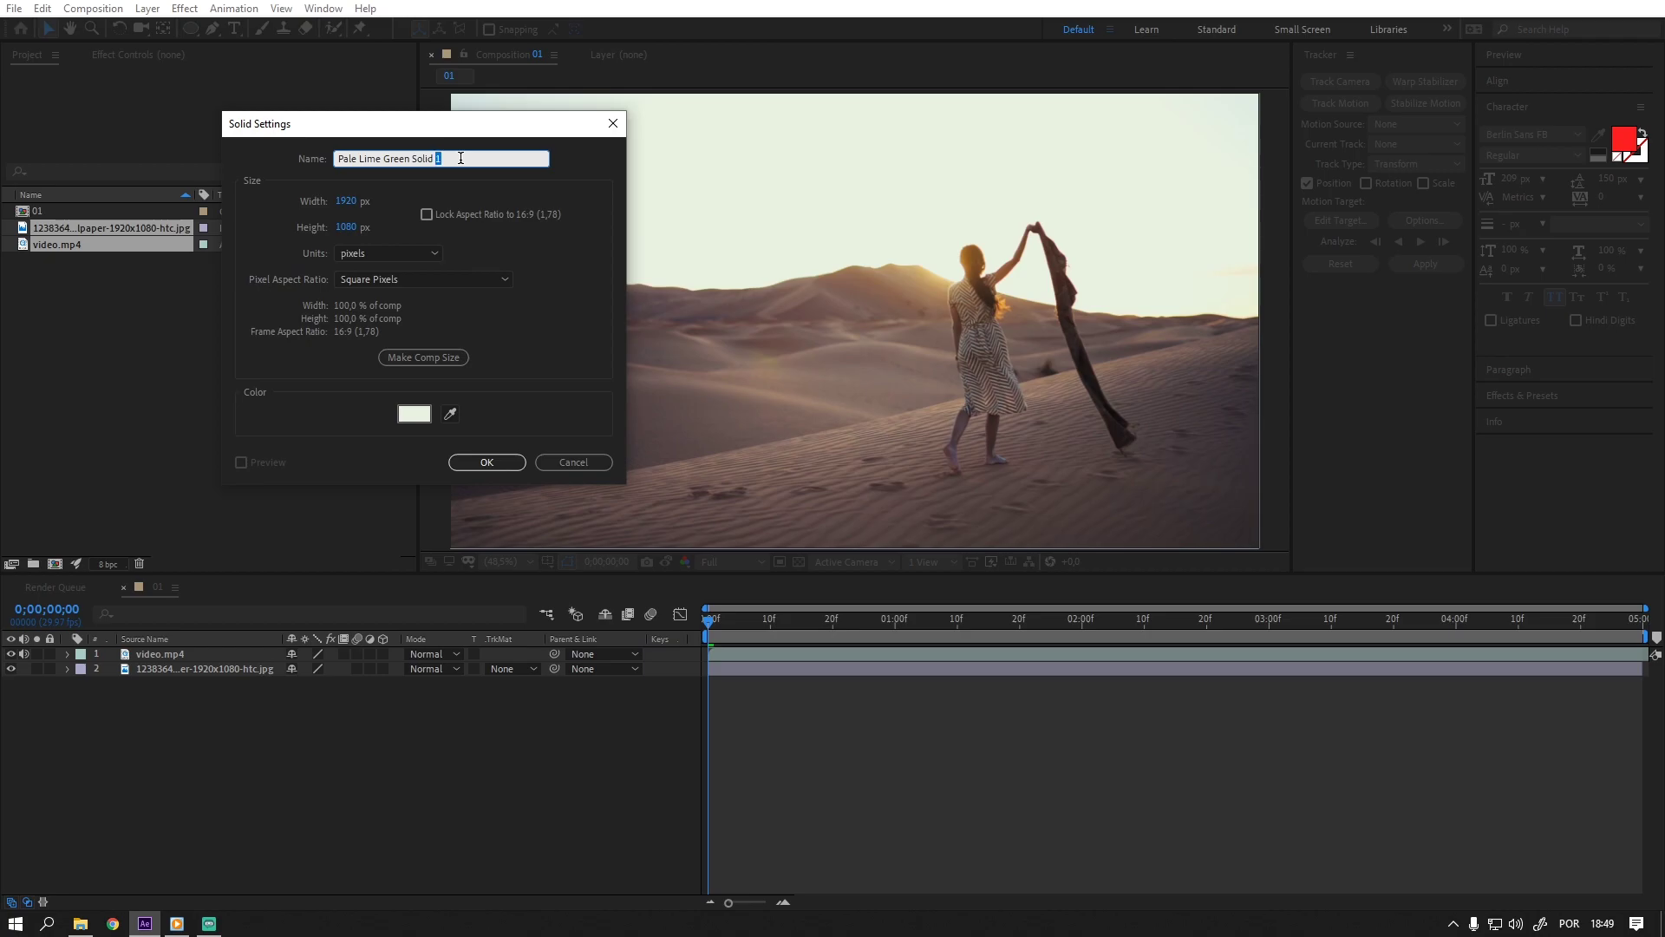
key("ctrl+a")
type("BG")
key("Return")
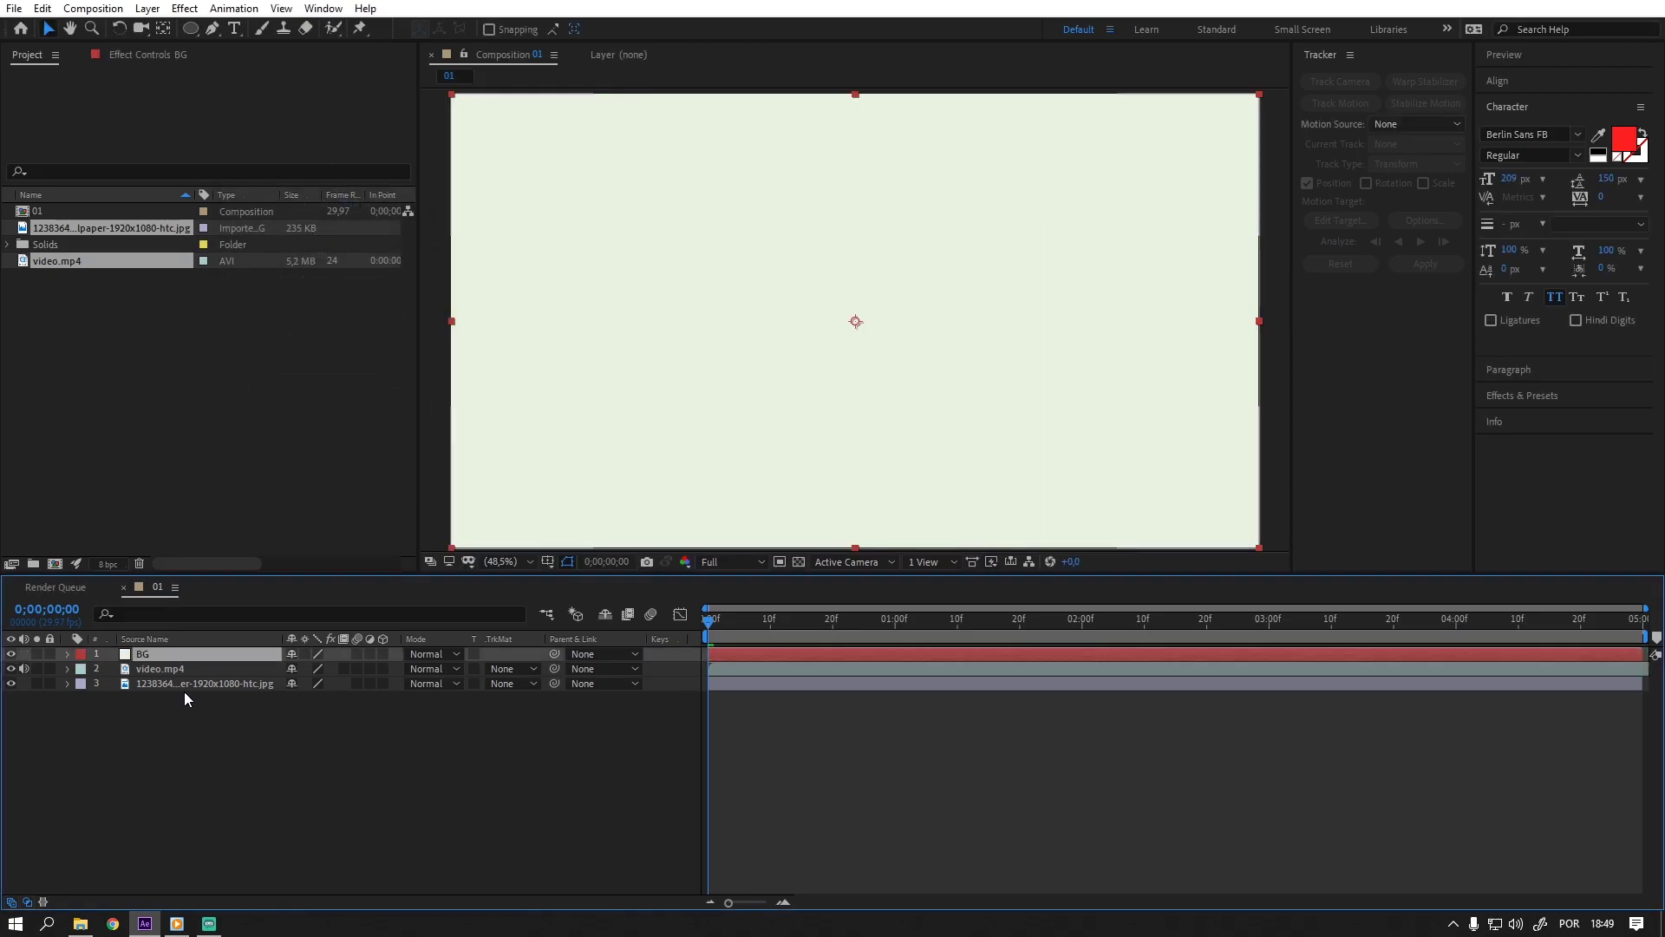
left_click_drag(182, 658, 185, 701)
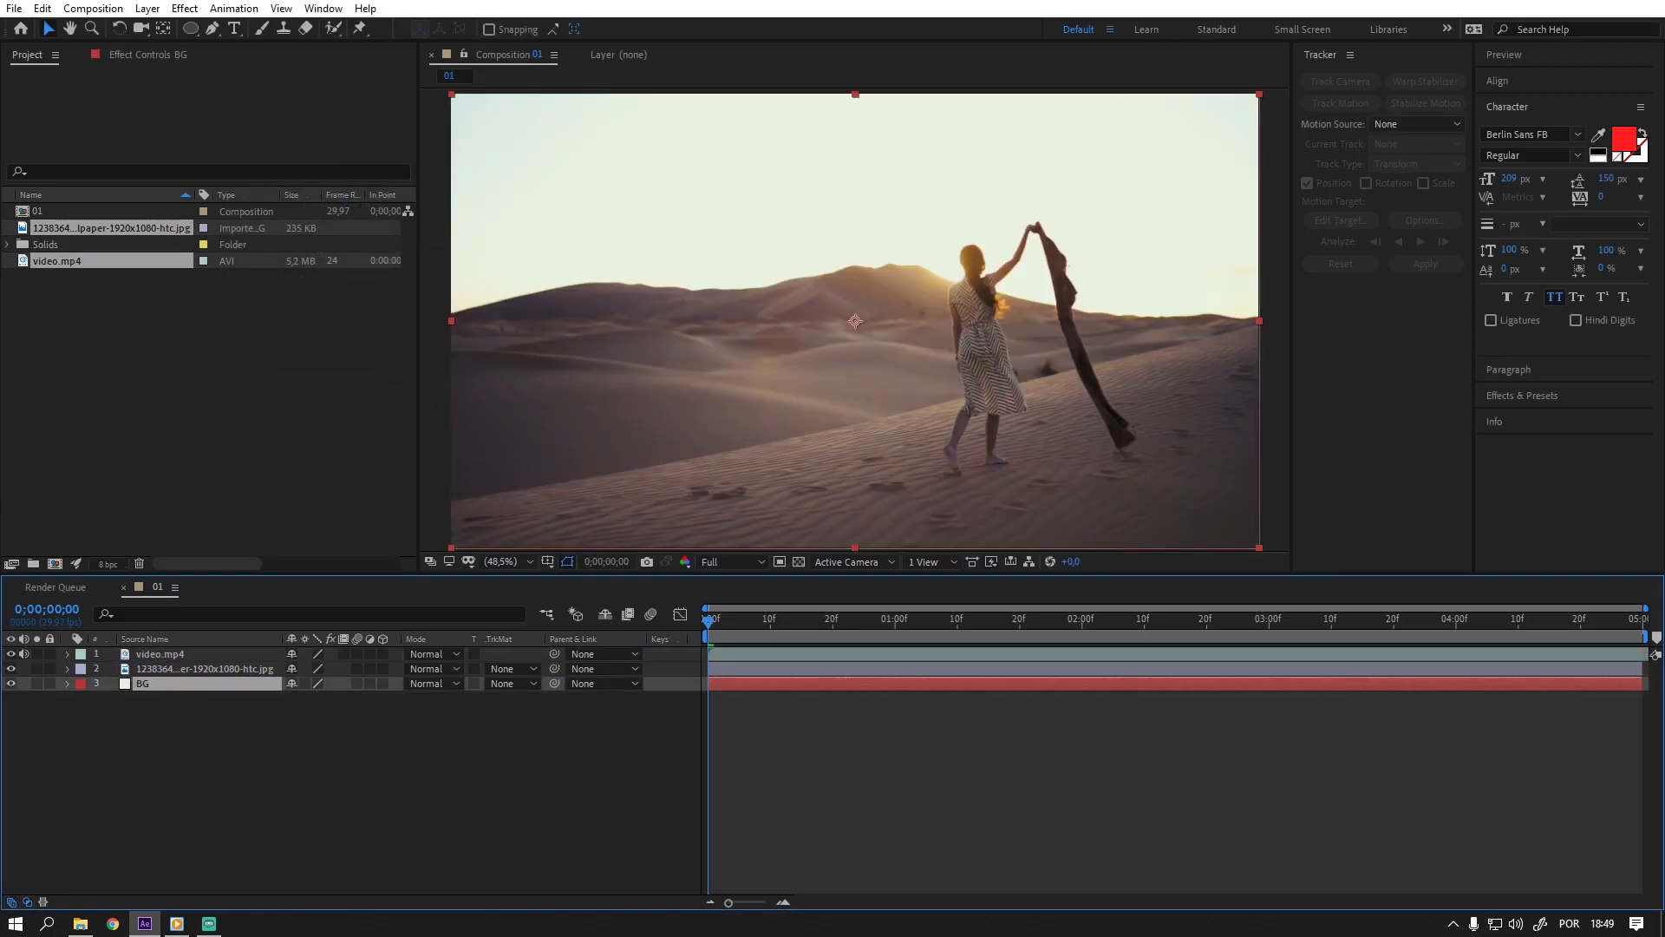
left_click(187, 655)
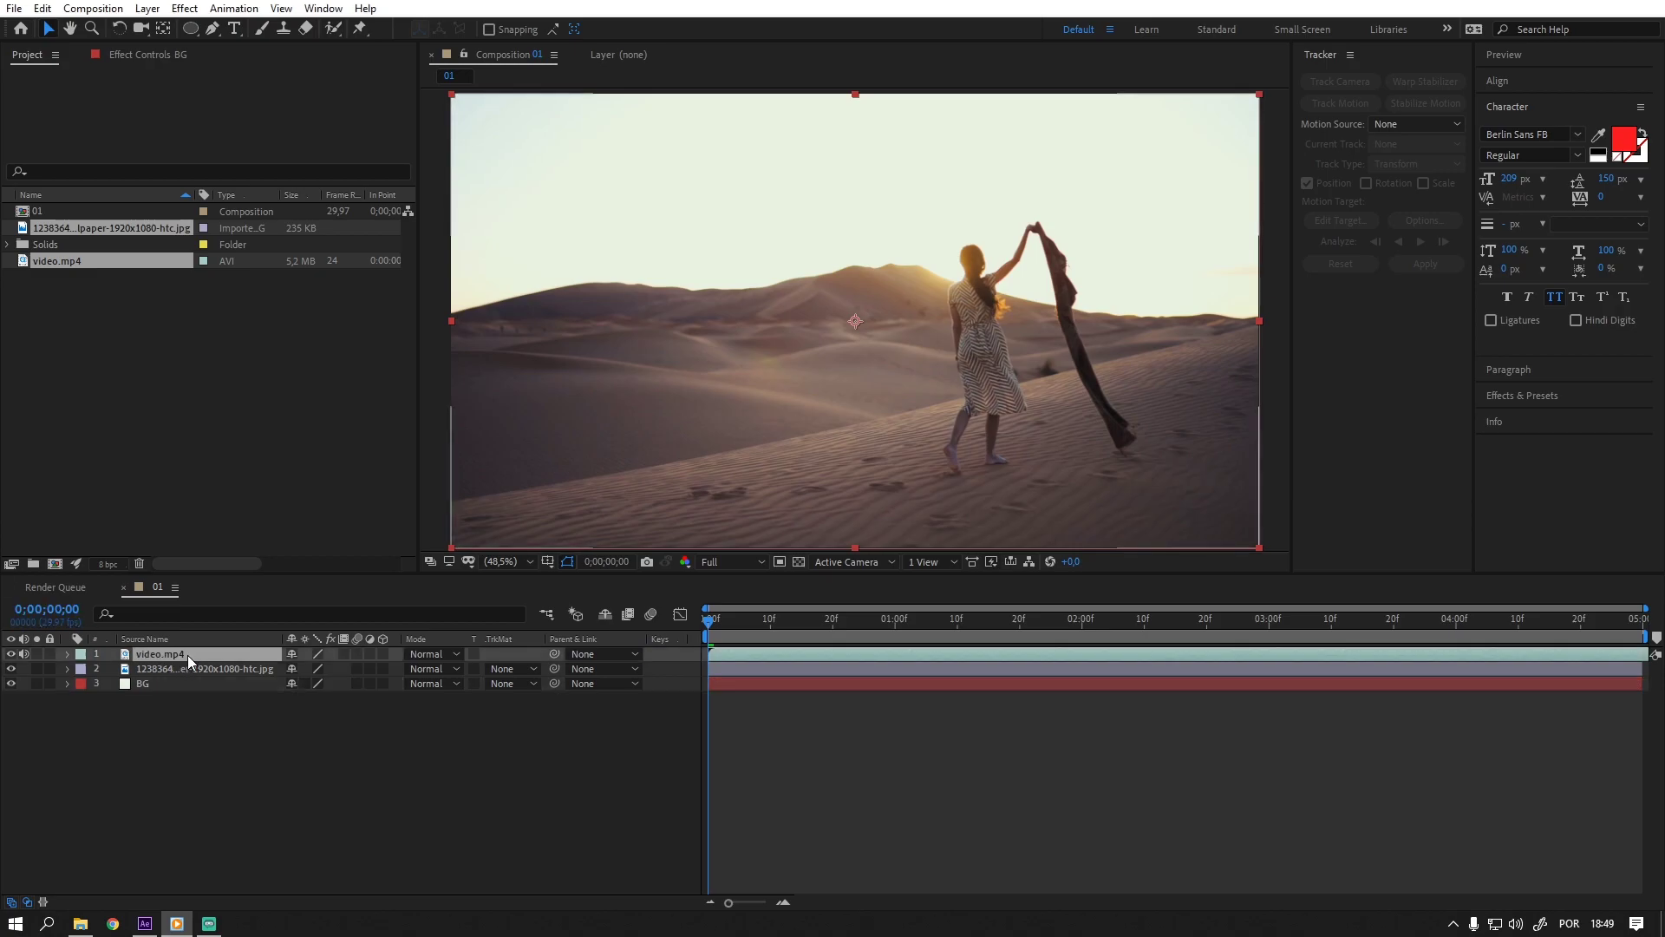
Apply Luma Key to video.mp4 with Key Out Brighter and a threshold of 221.
left_click(184, 8)
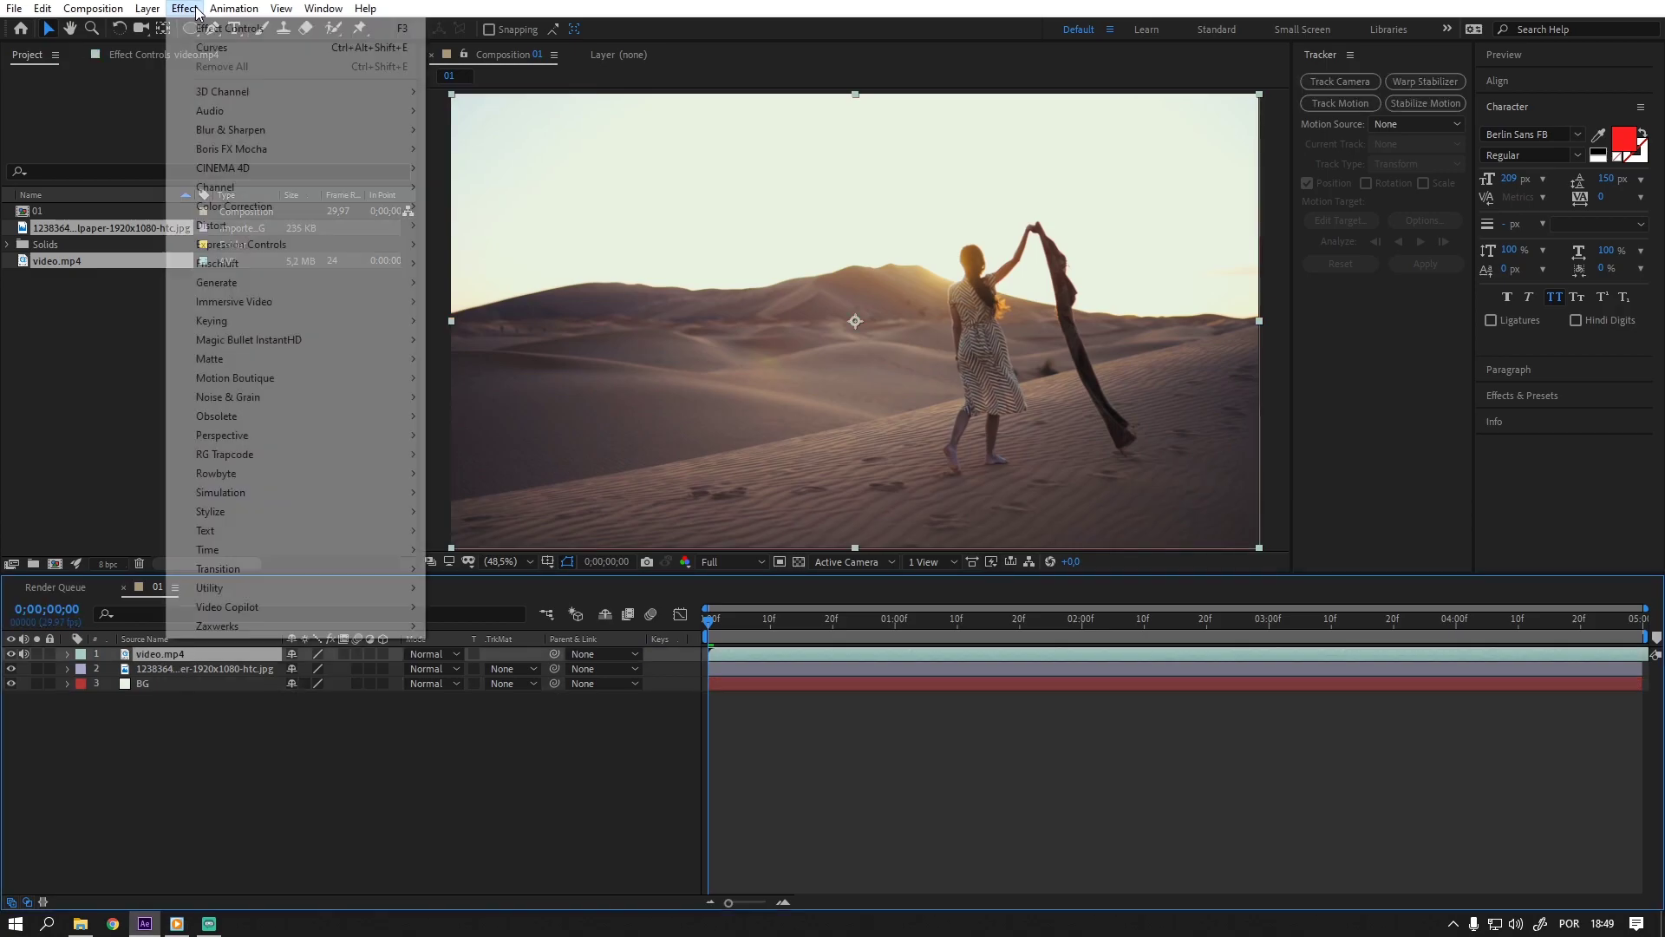
mouse_move(296, 417)
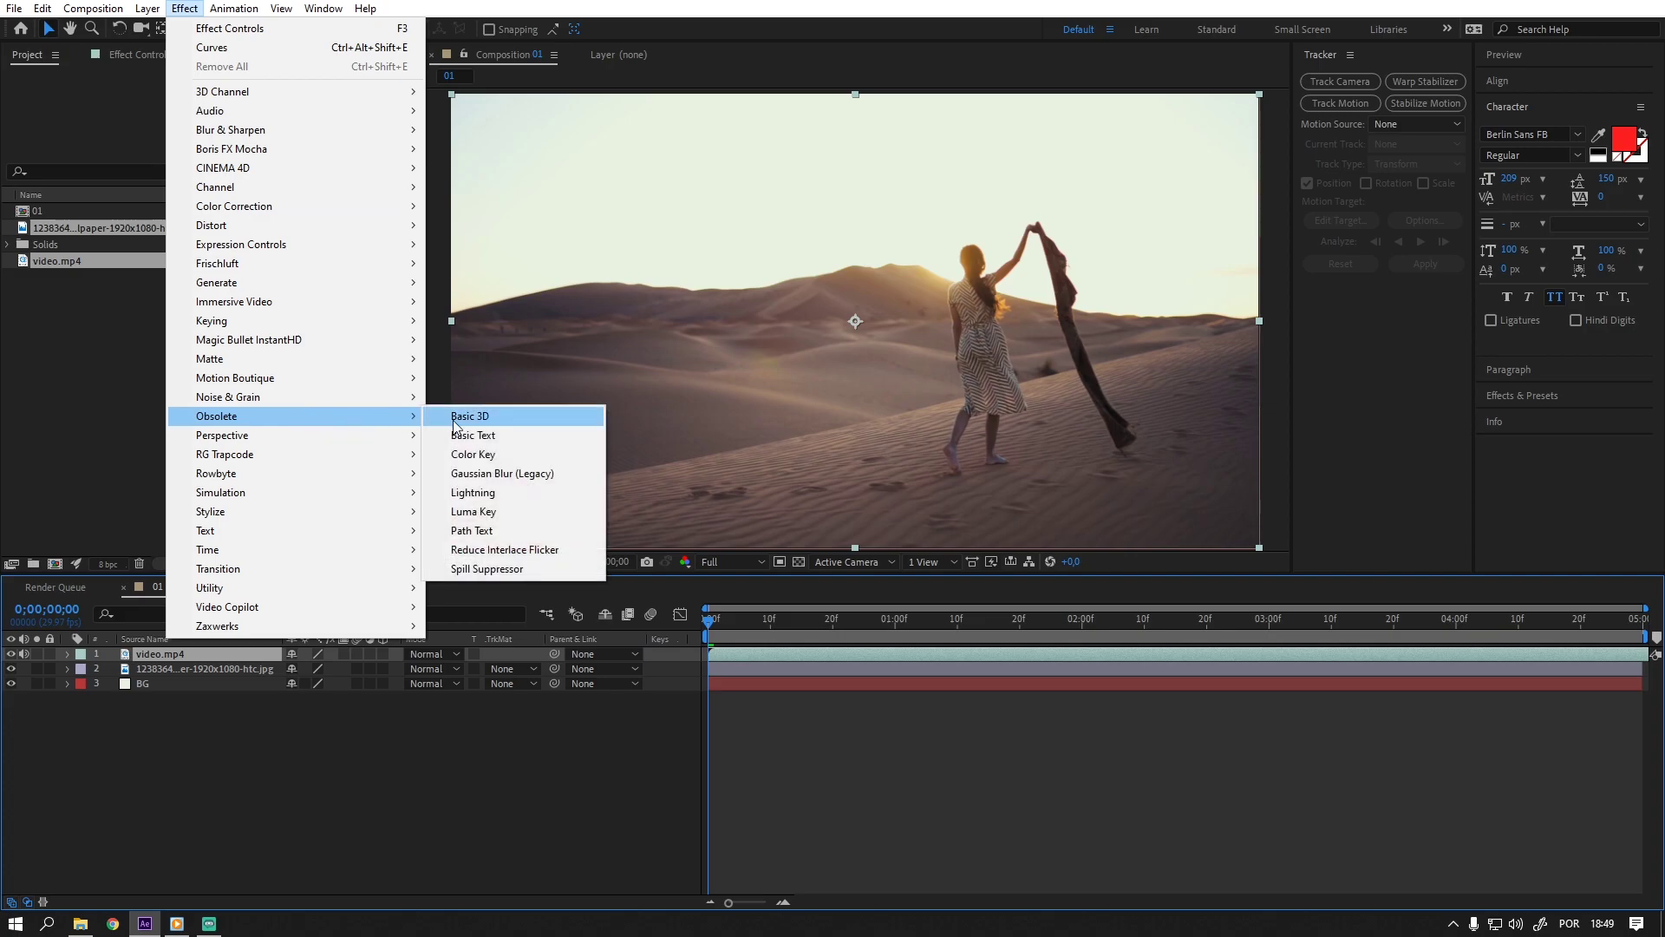
left_click(491, 512)
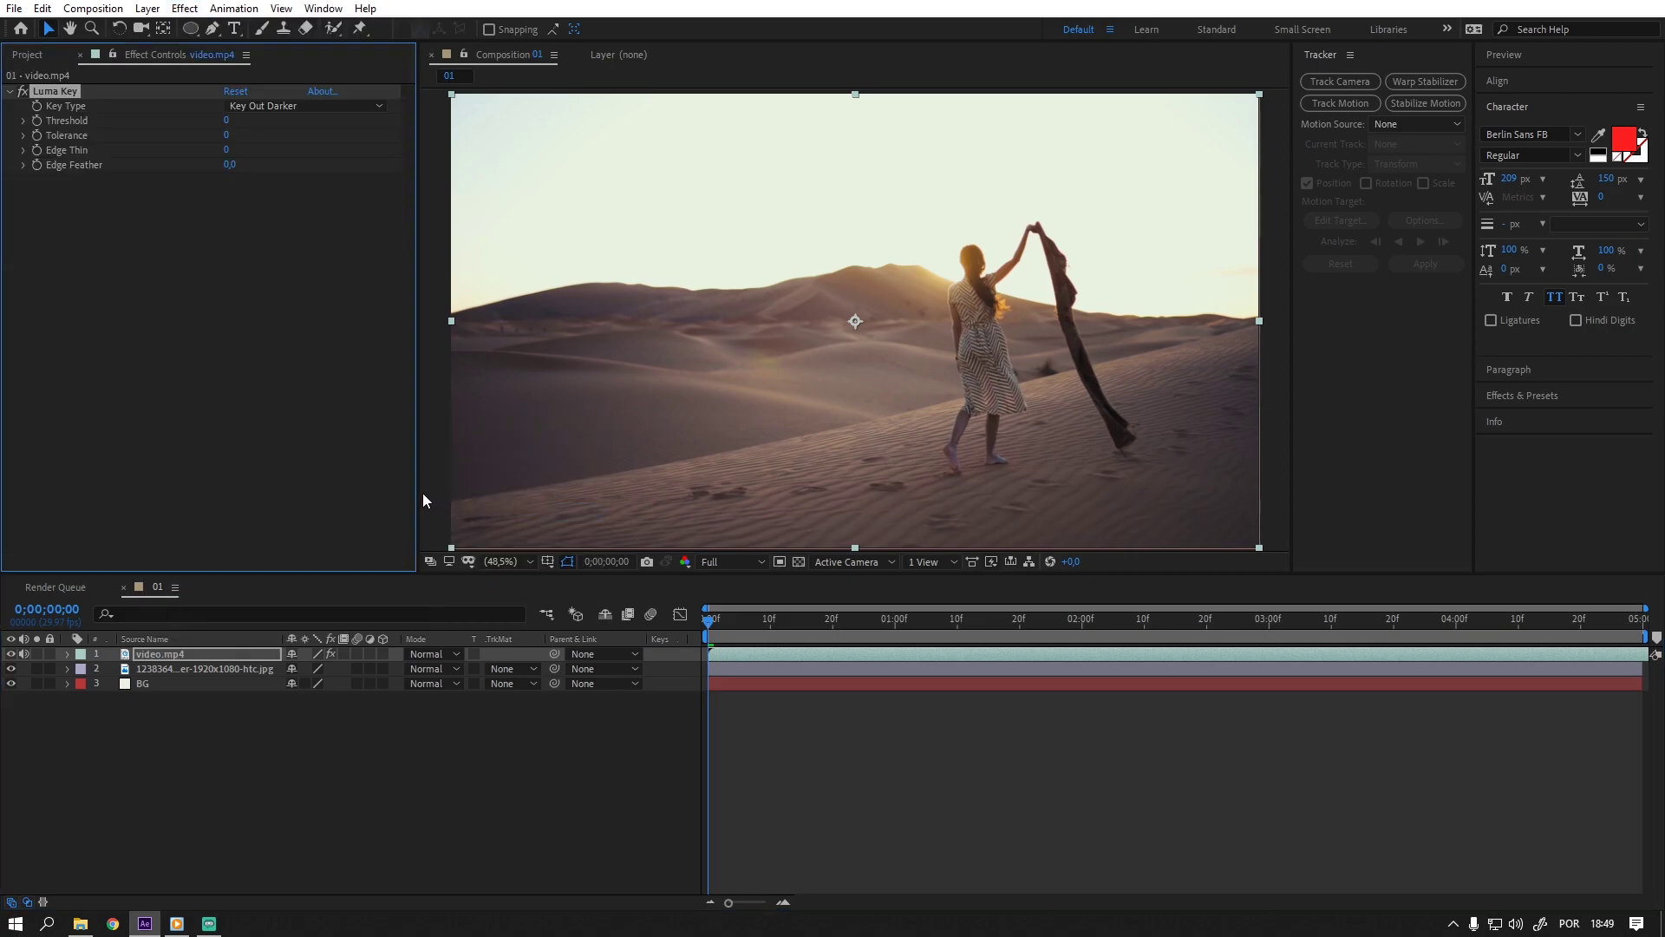
left_click(268, 107)
left_click(295, 127)
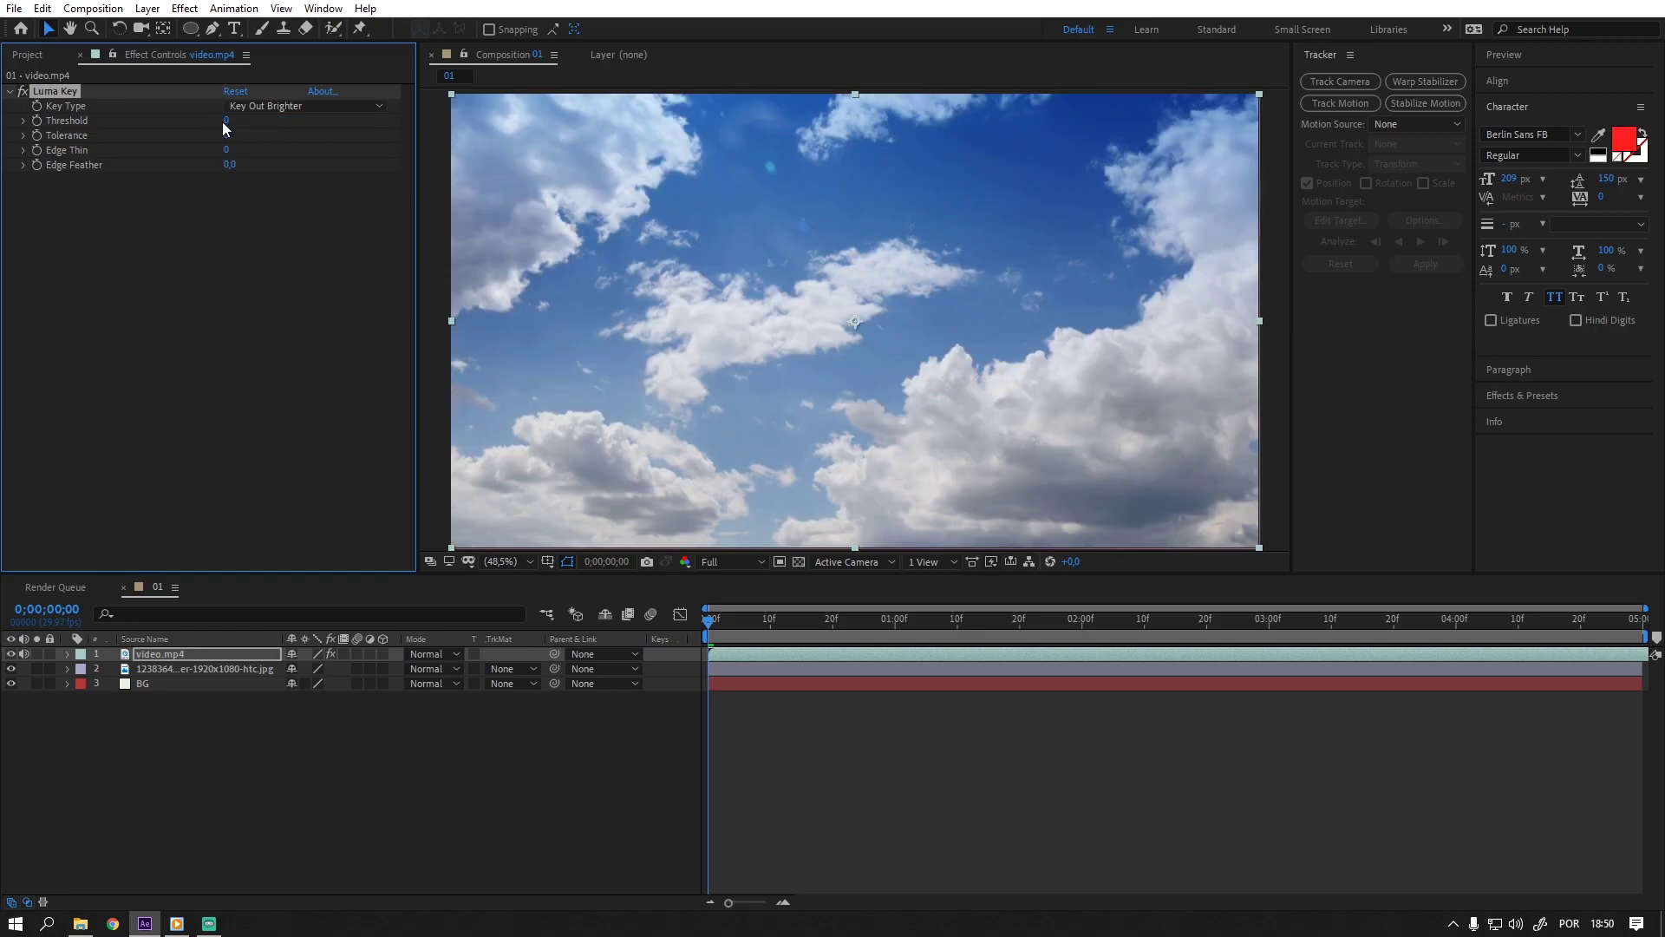
left_click_drag(224, 121, 393, 143)
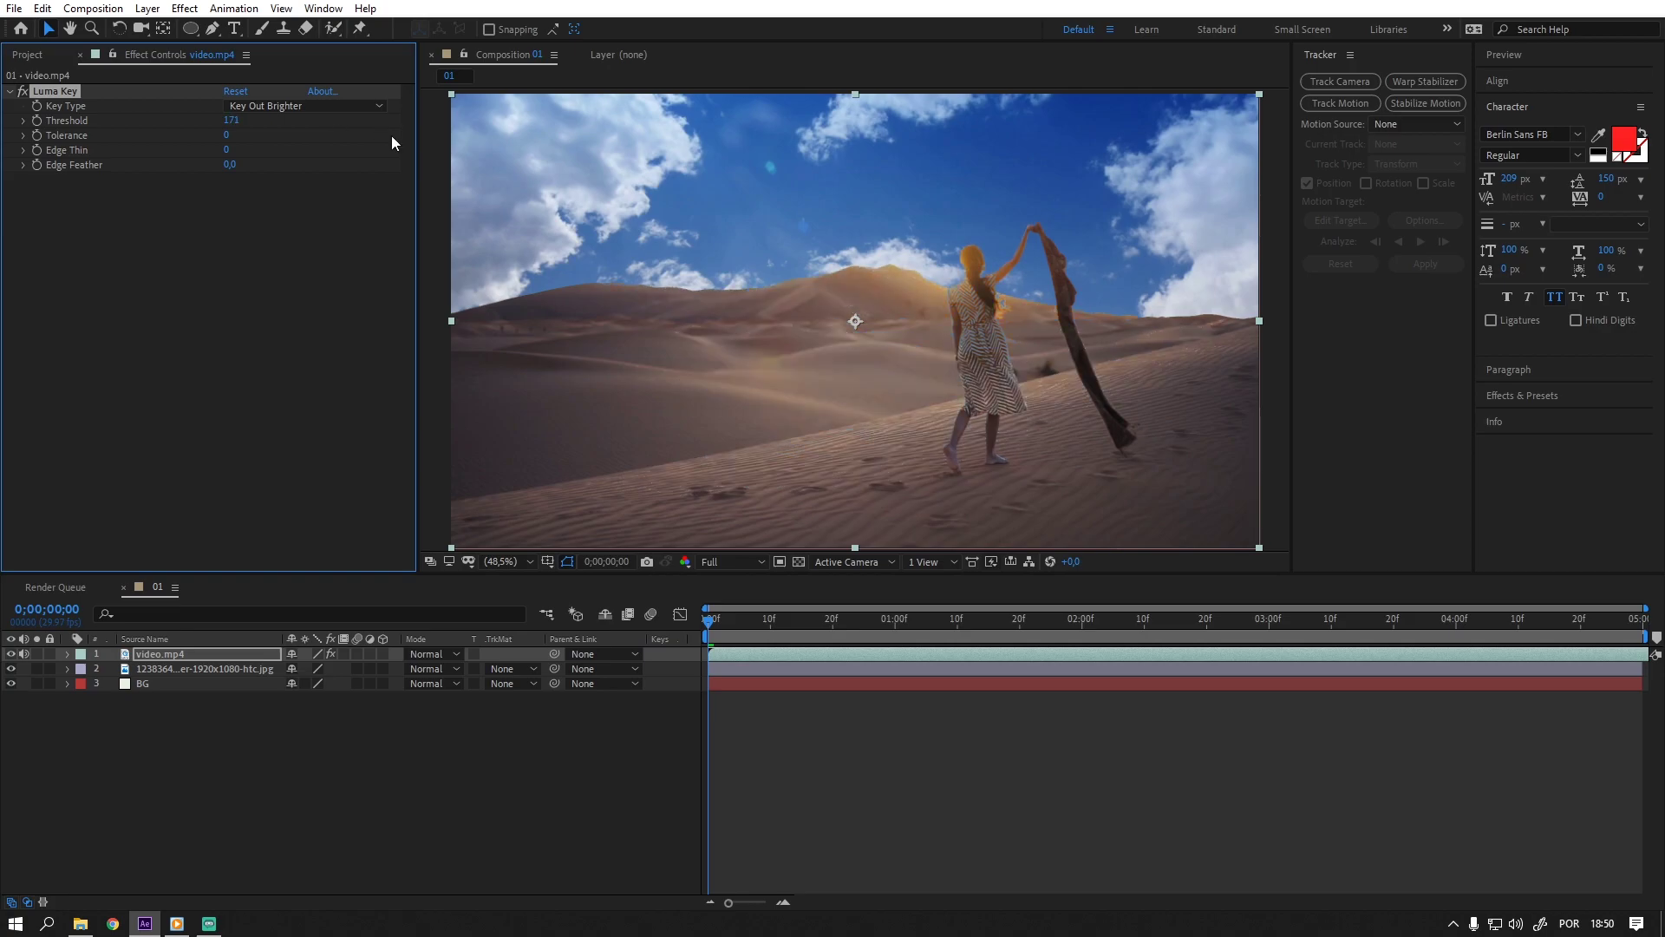
left_click_drag(228, 121, 275, 123)
type("221")
key("Return")
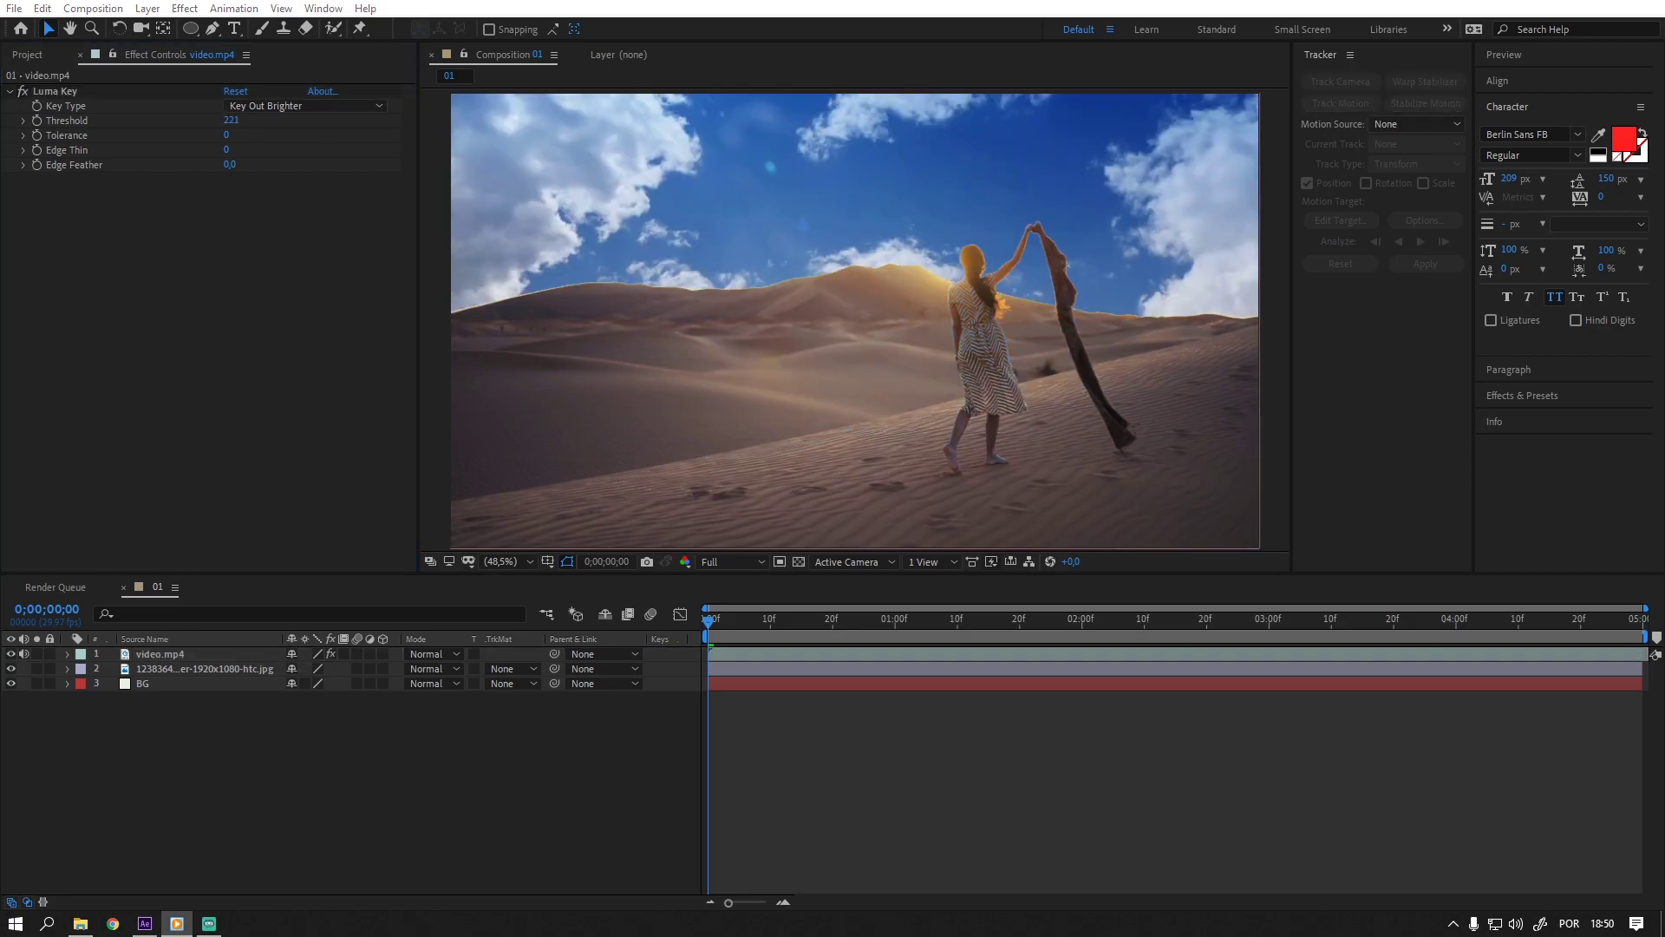
scroll(741, 222, "up", 1)
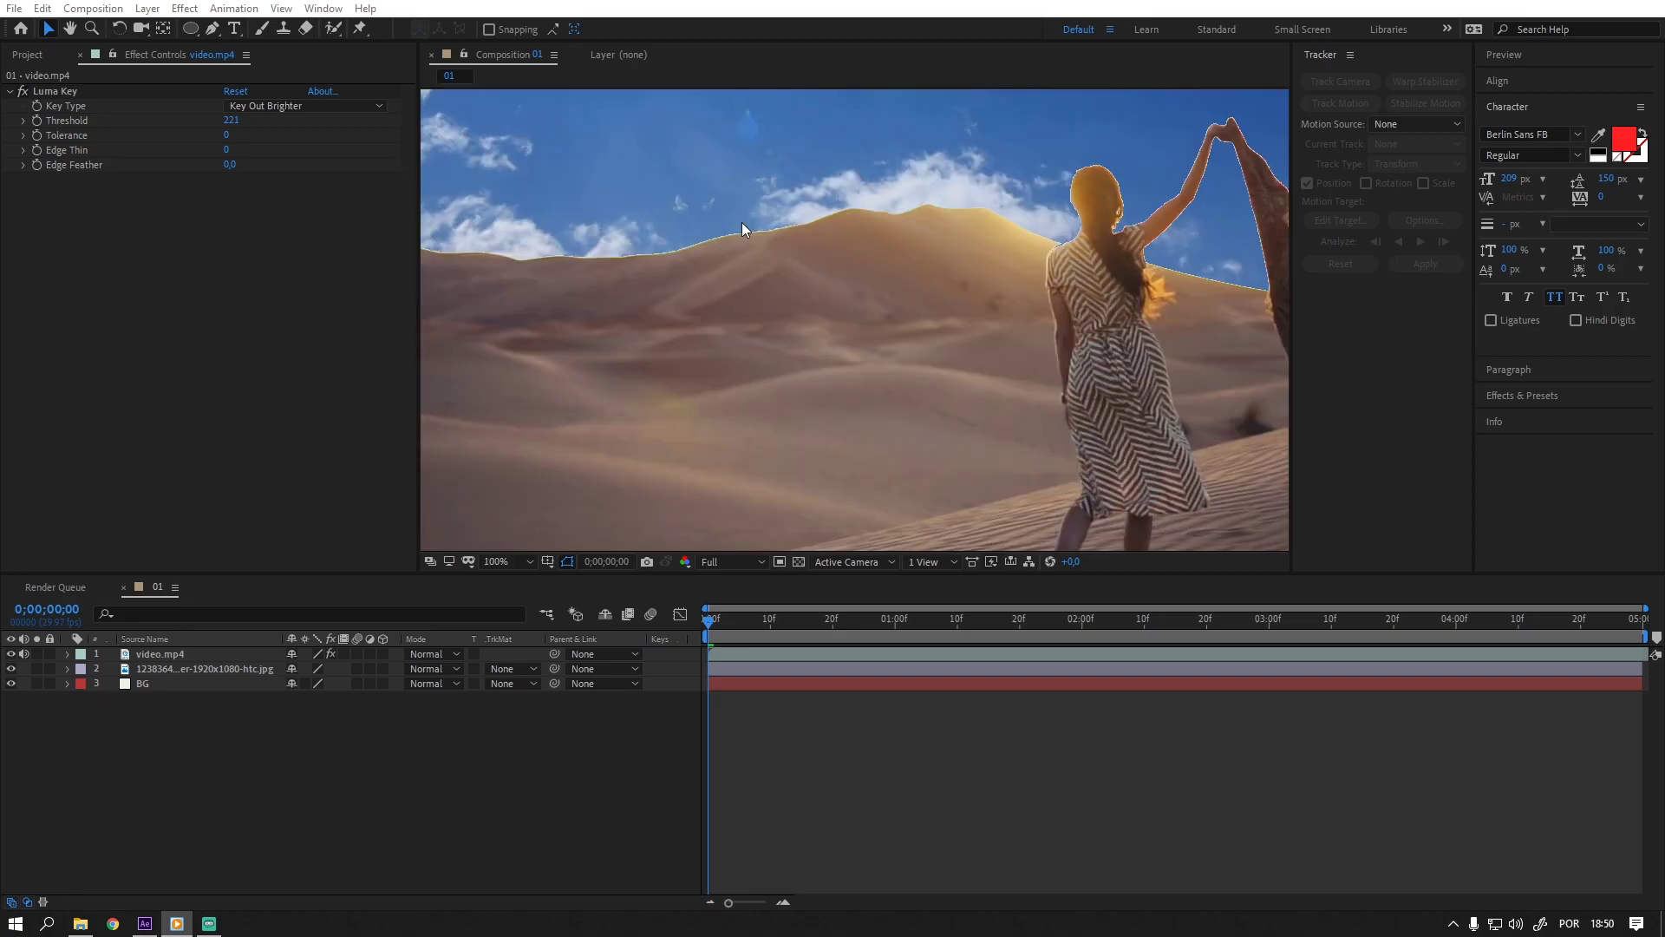
left_click(919, 340)
scroll(836, 323, "up", 1)
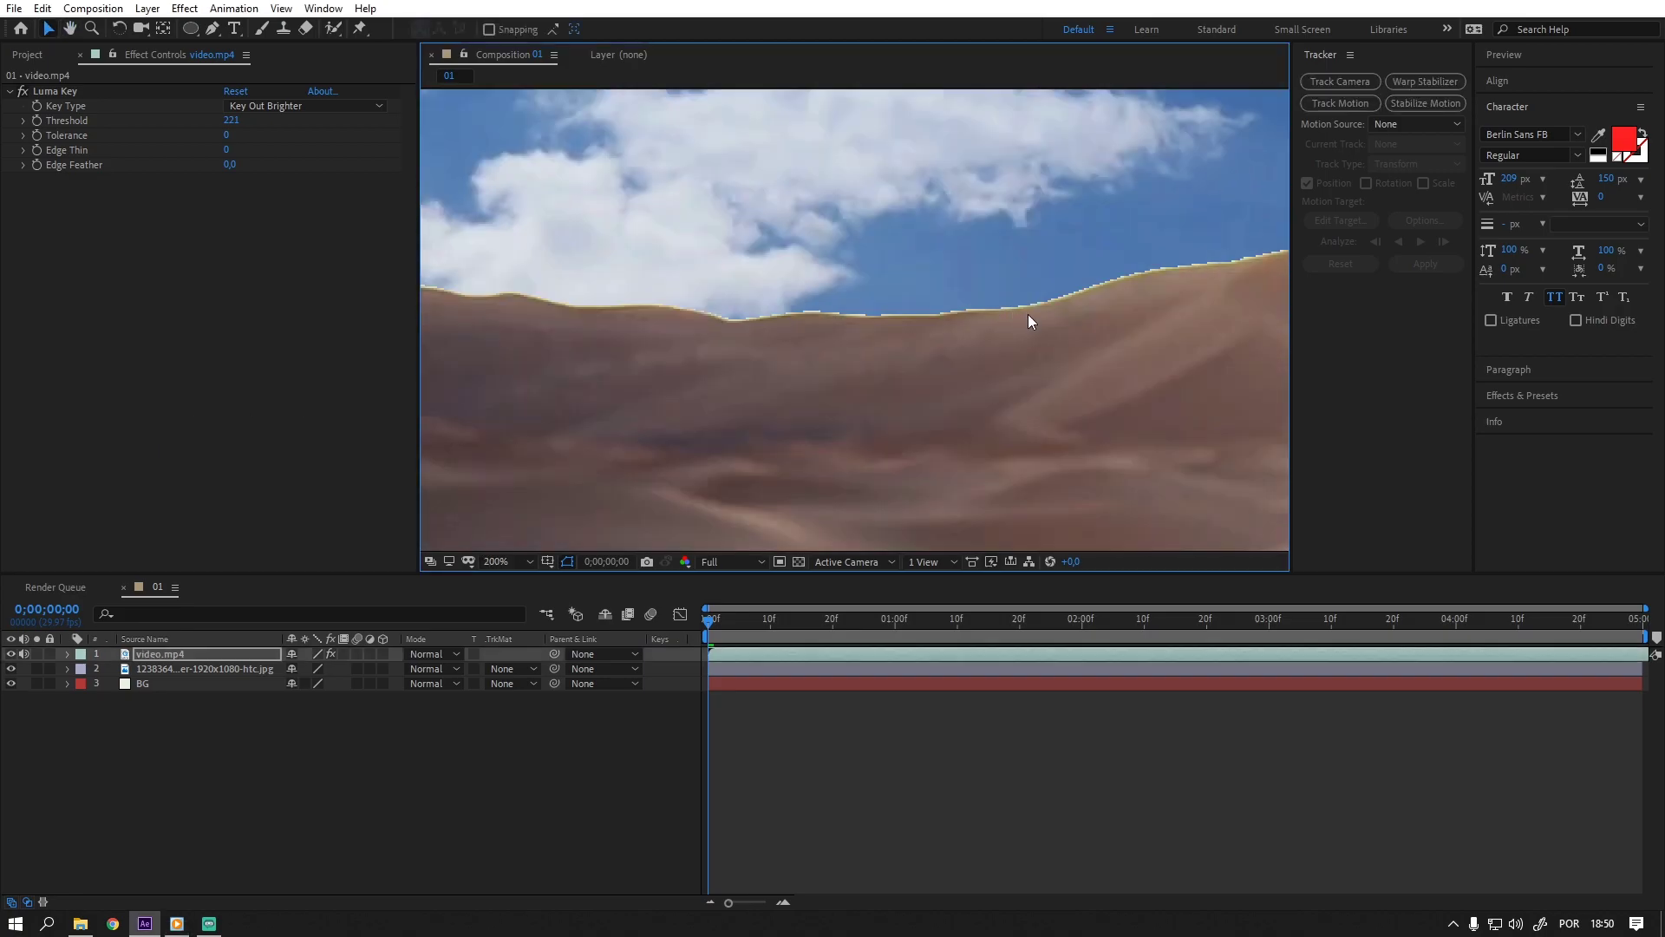
left_click_drag(1028, 314, 603, 285)
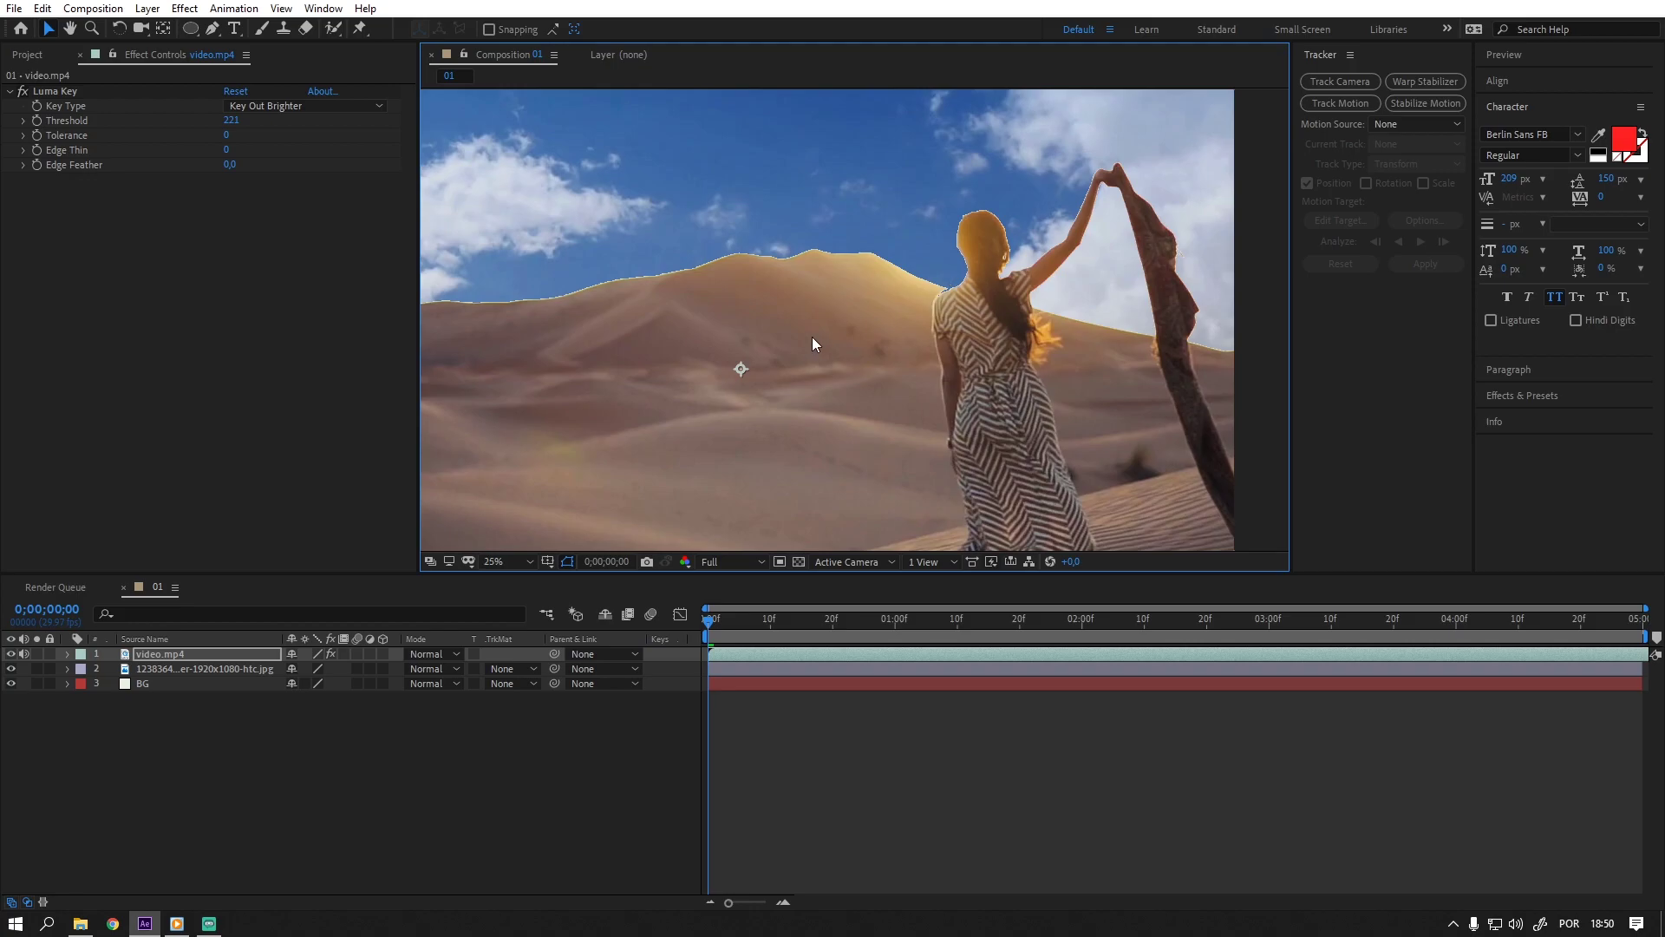
scroll(482, 561, "down", 4)
key("shift+slash")
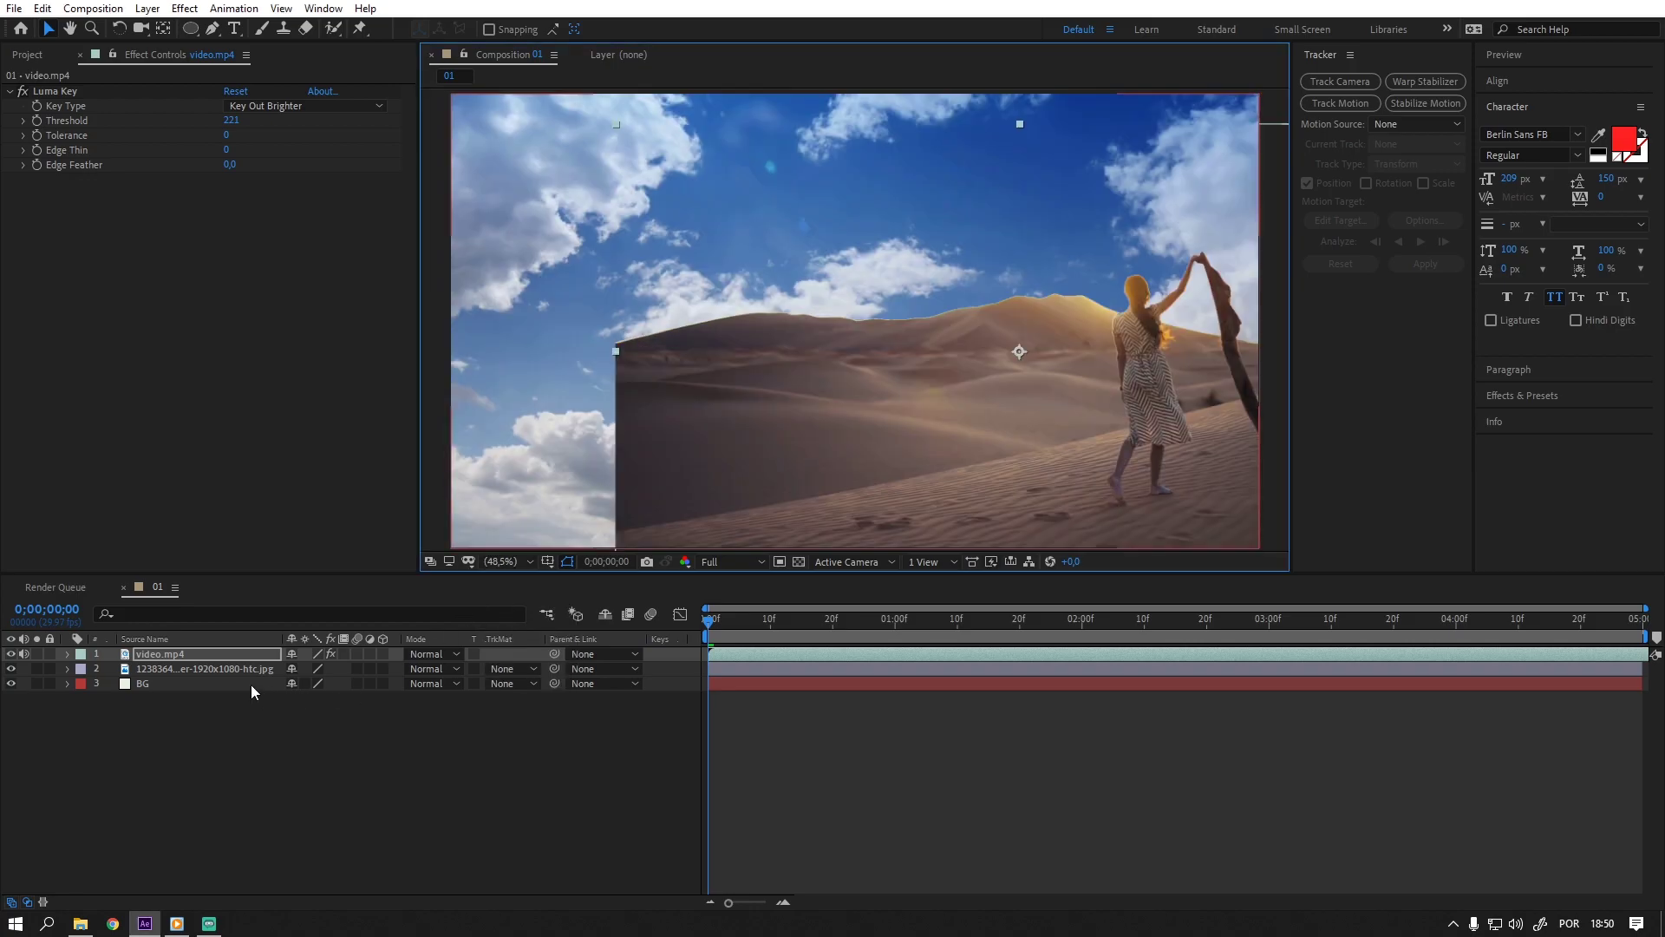
left_click(201, 654)
key("ctrl+z")
left_click(206, 706)
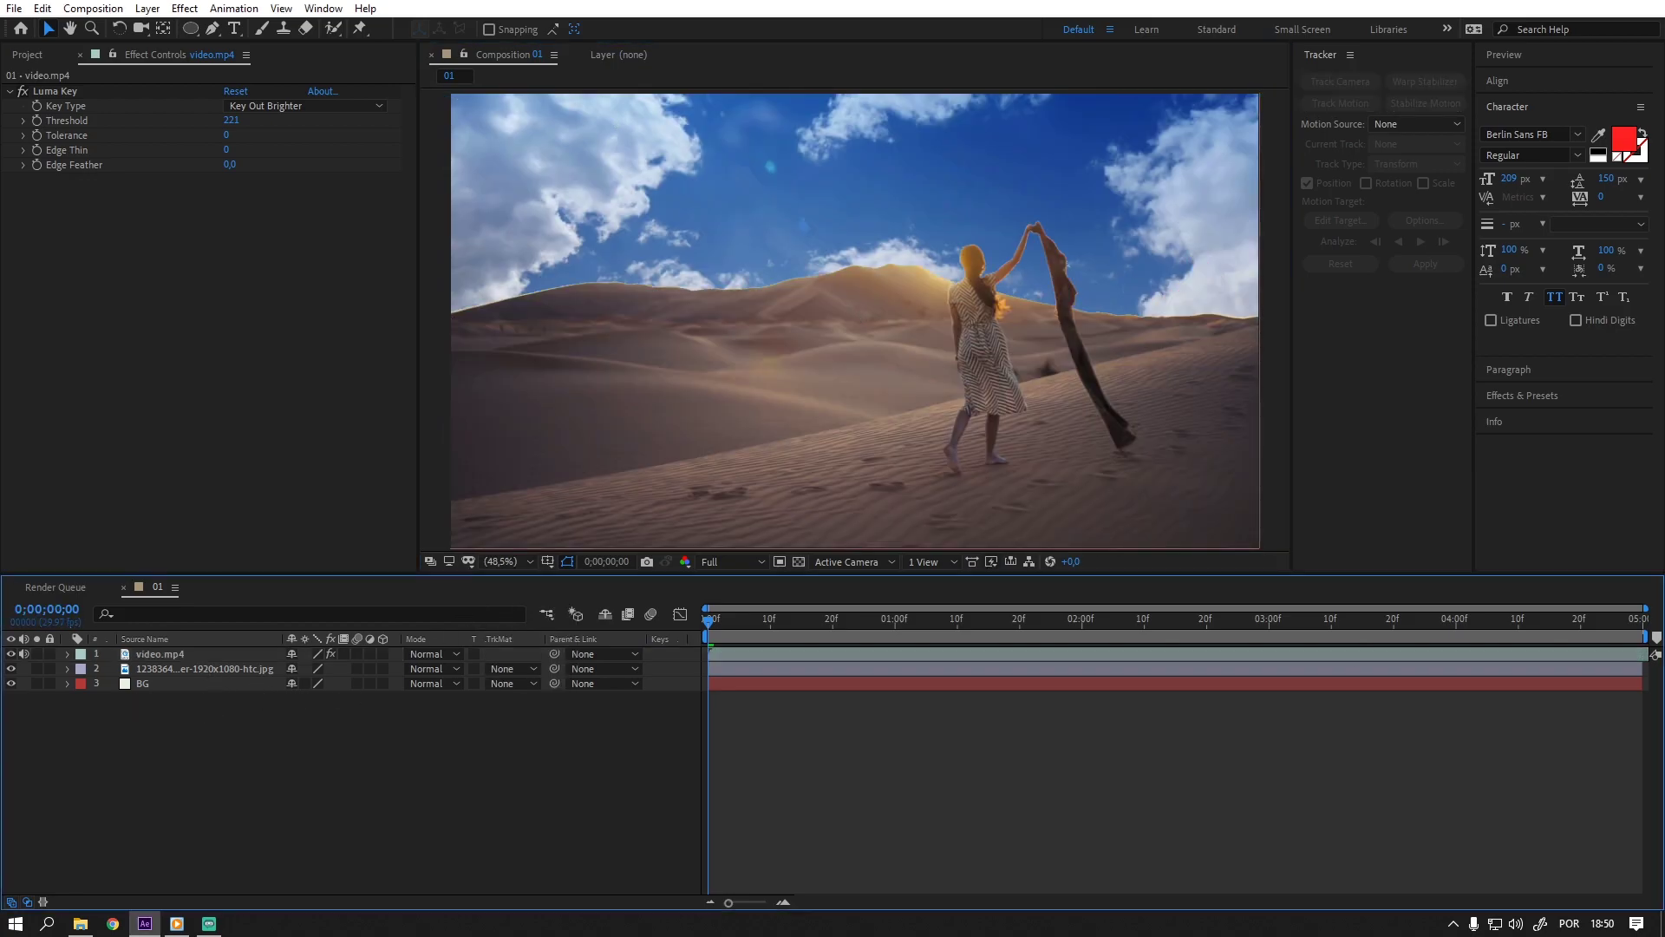
left_click(196, 658)
Apply Refine Soft Matte to video.mp4 and zoom in to inspect the dune edge.
left_click(183, 8)
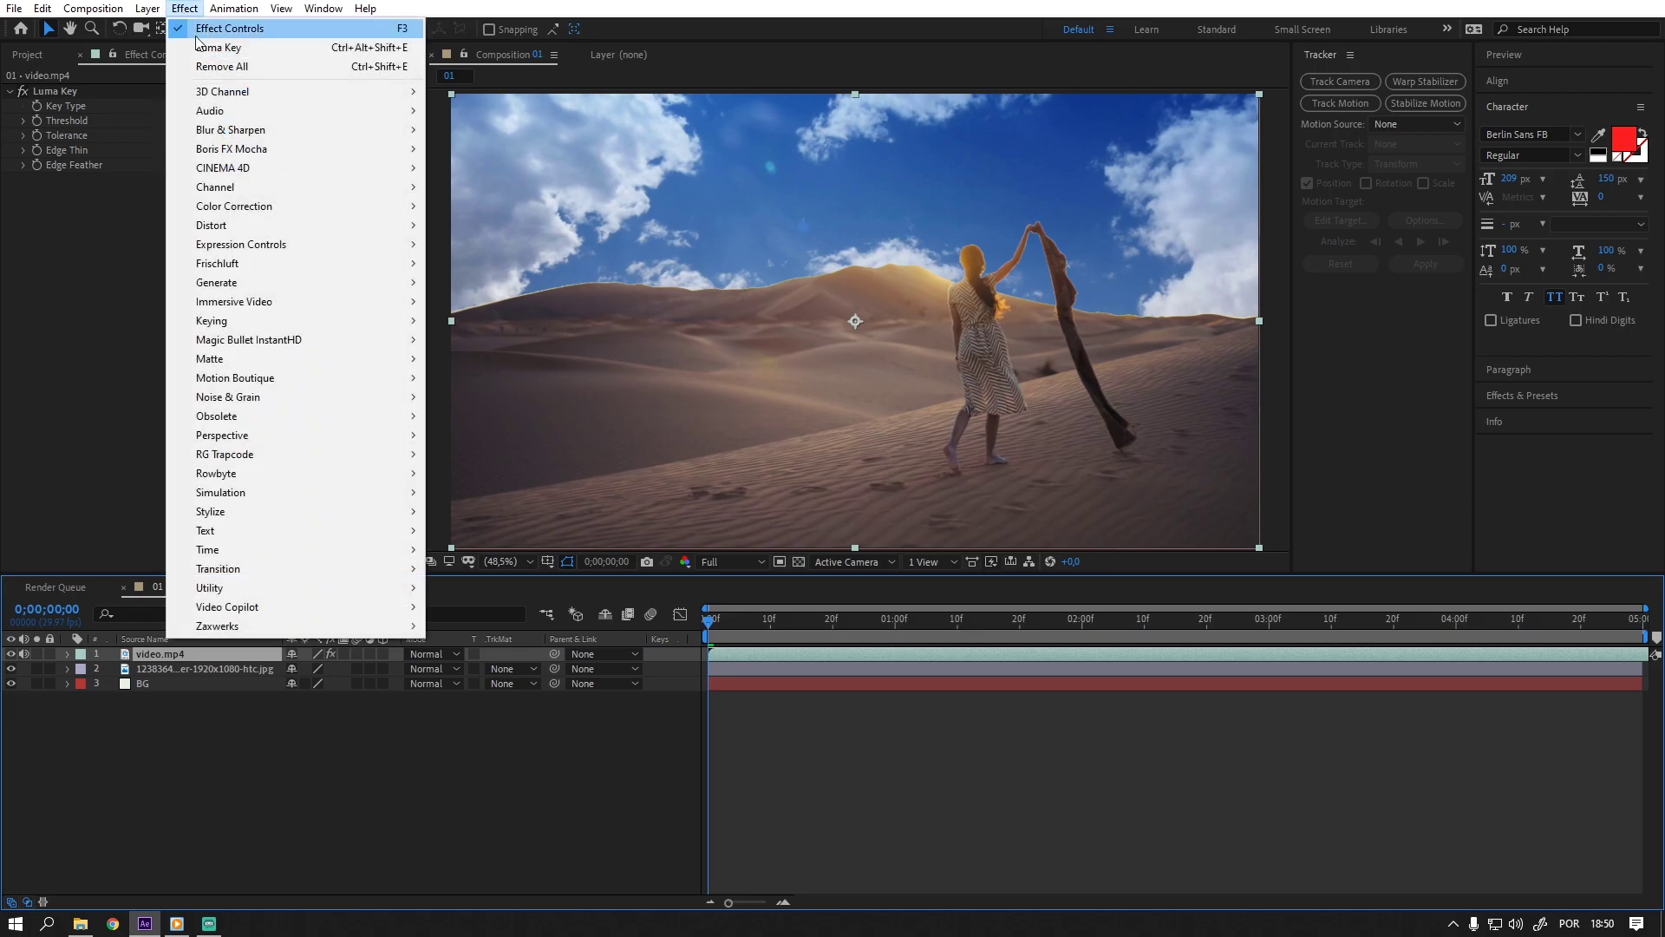
mouse_move(356, 359)
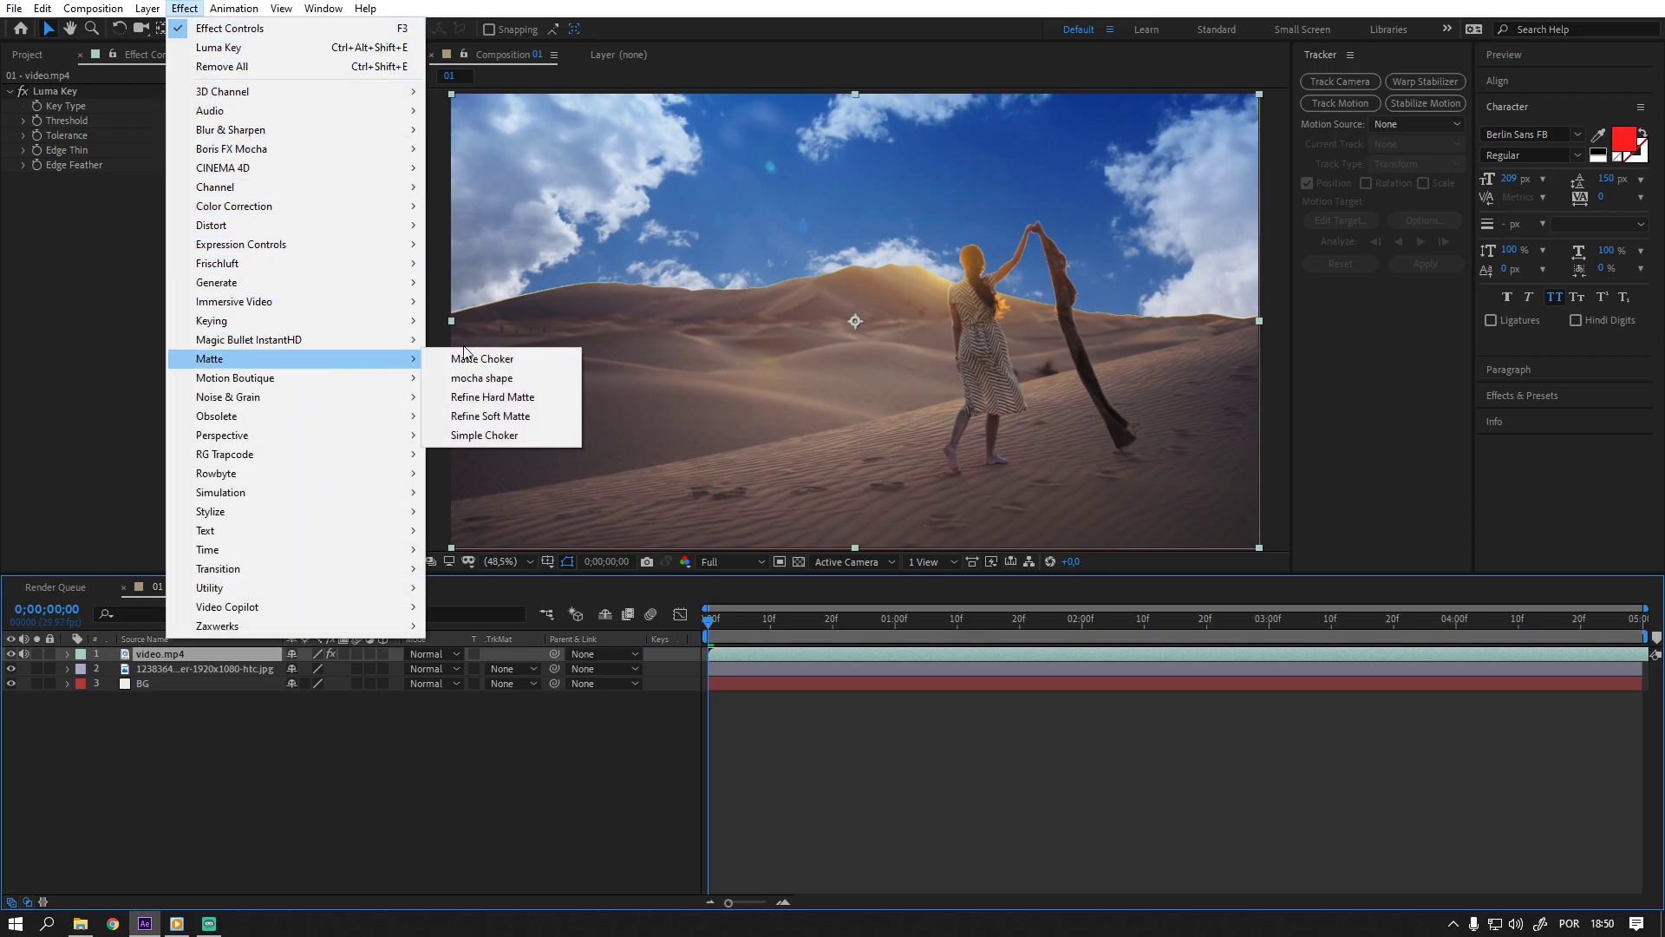
left_click(481, 415)
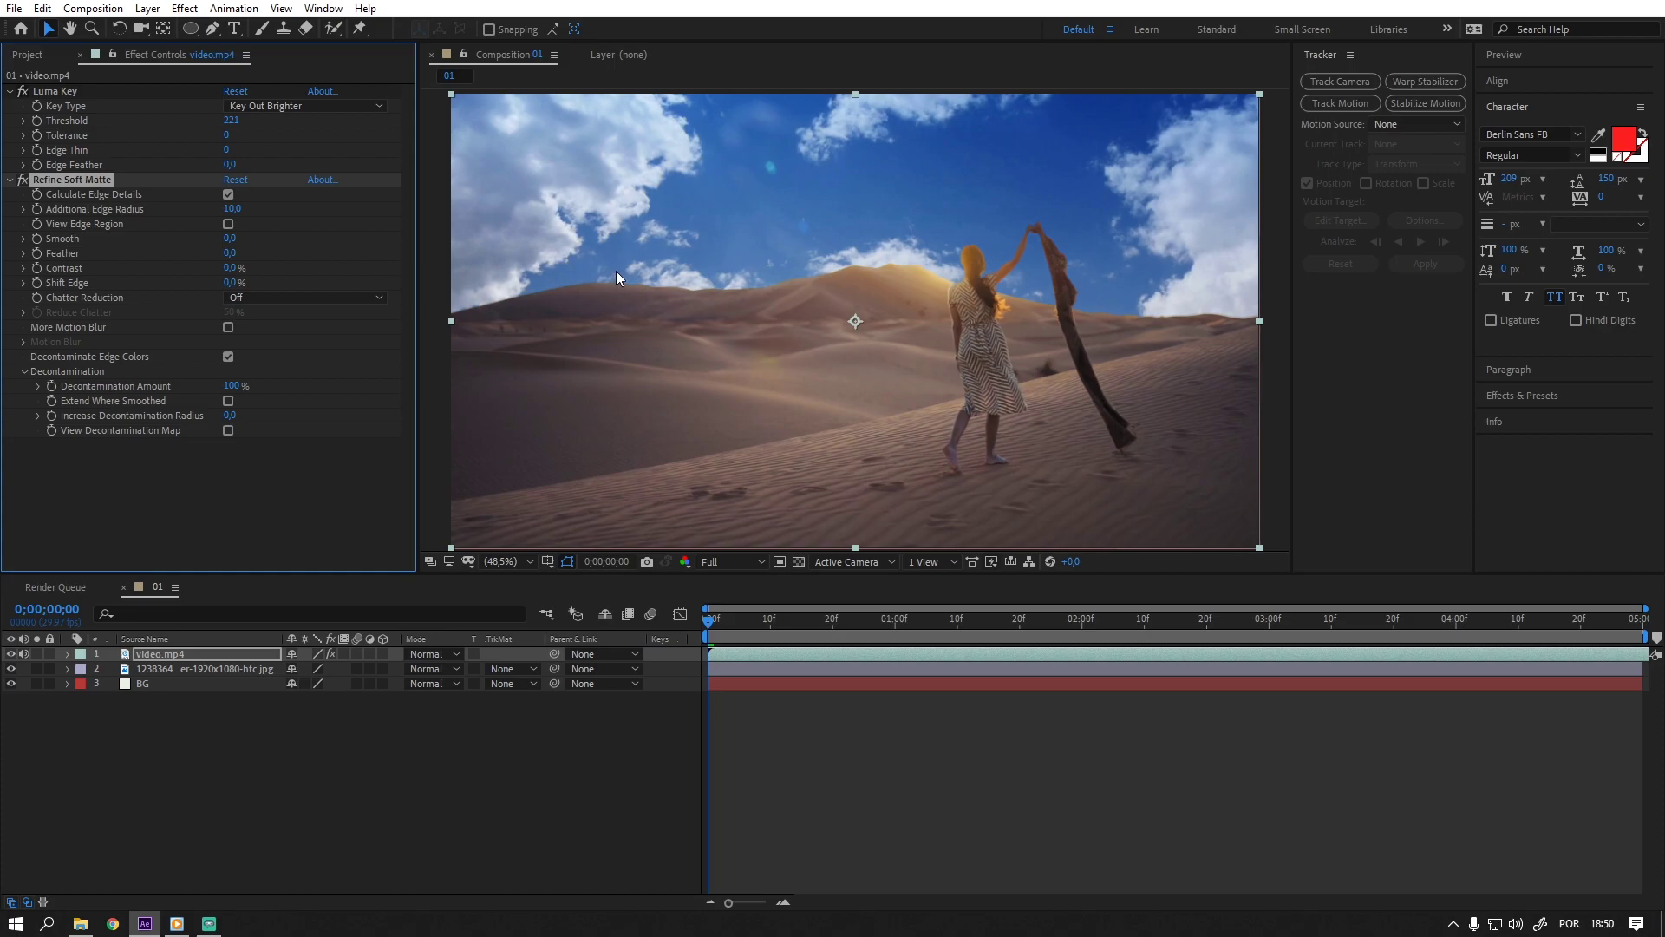
scroll(615, 271, "up", 3)
left_click_drag(604, 268, 922, 386)
scroll(851, 372, "up", 4)
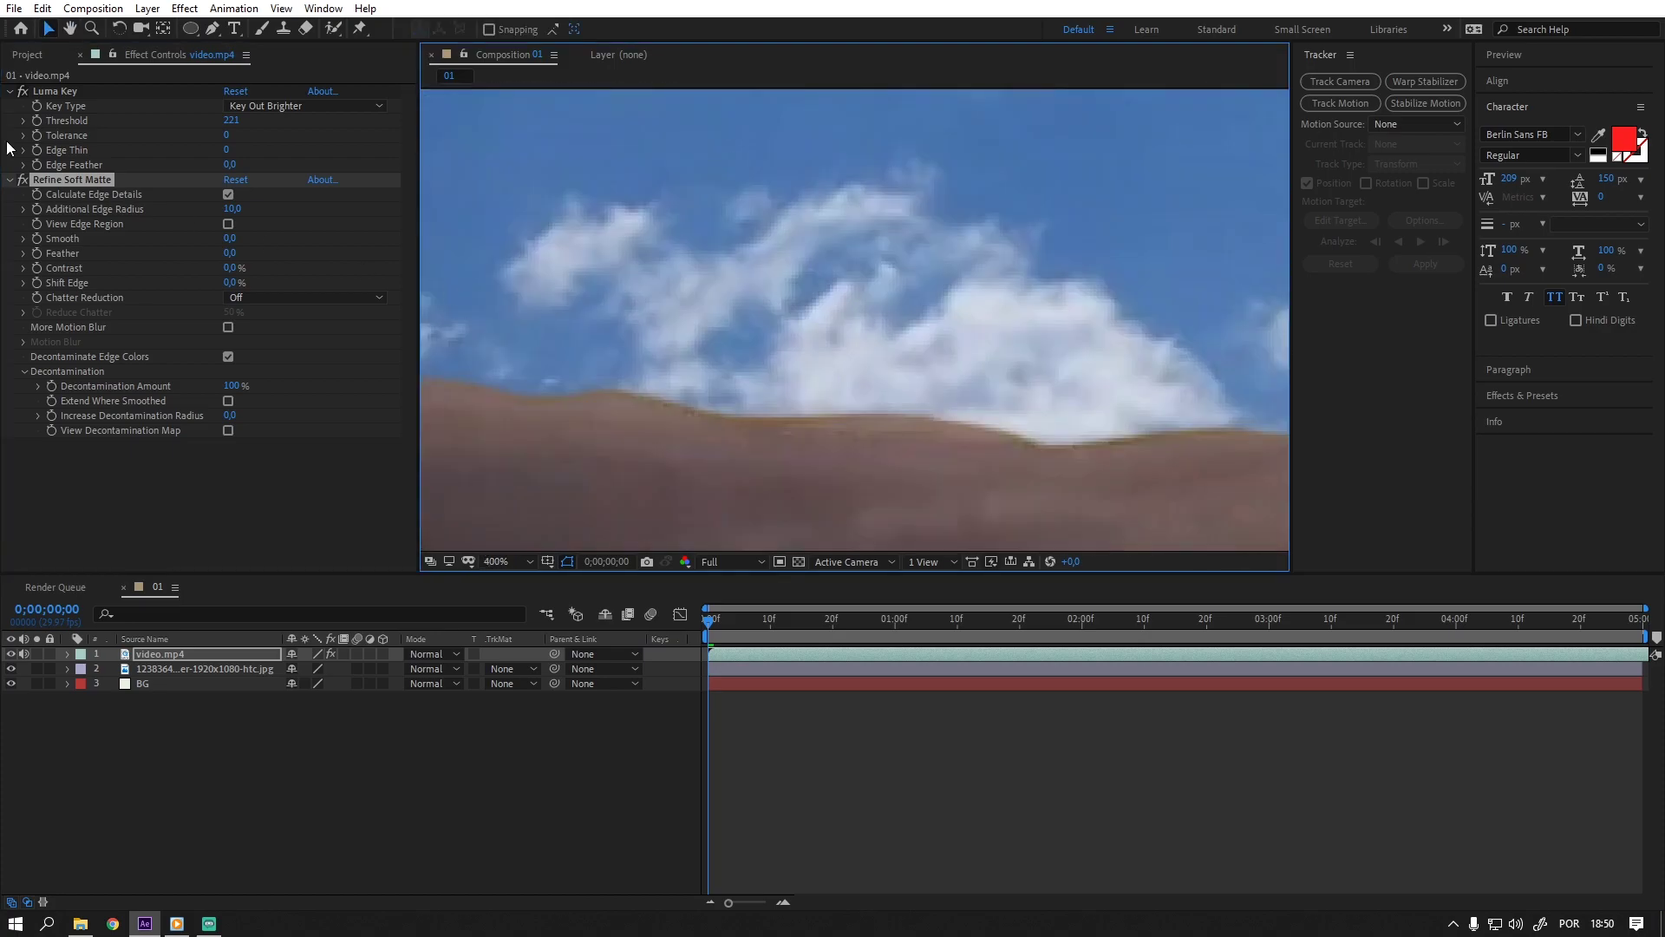
left_click(27, 181)
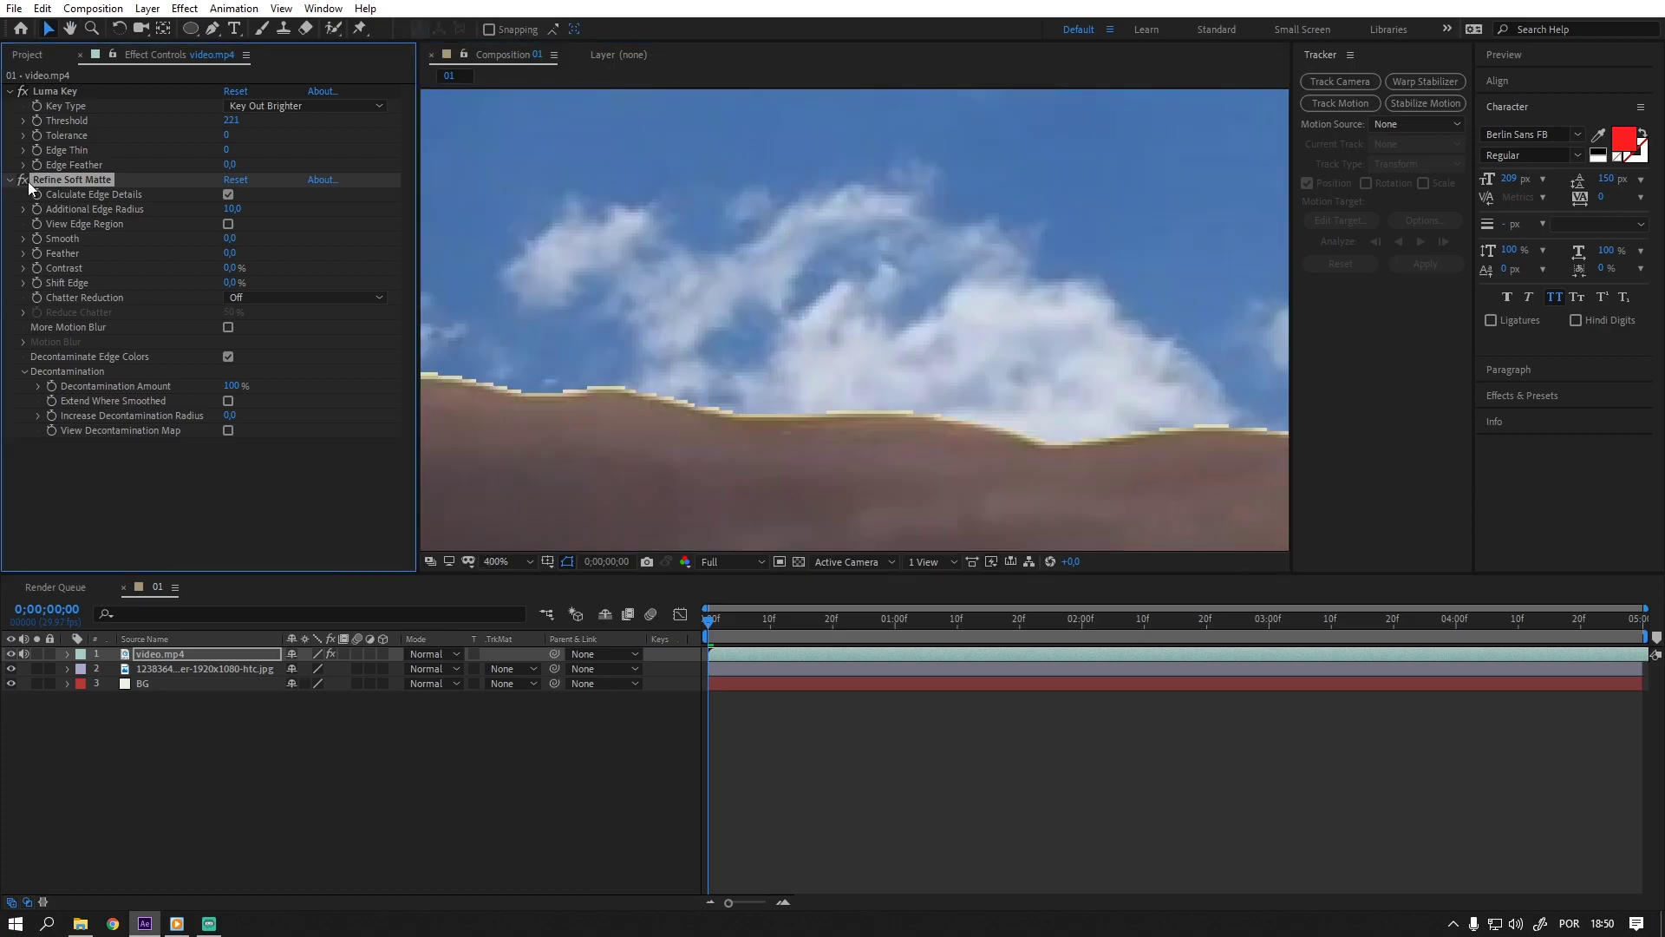
Fit the frame in the viewer and scrub the opening frames to check the matte.
left_click(505, 565)
left_click(514, 595)
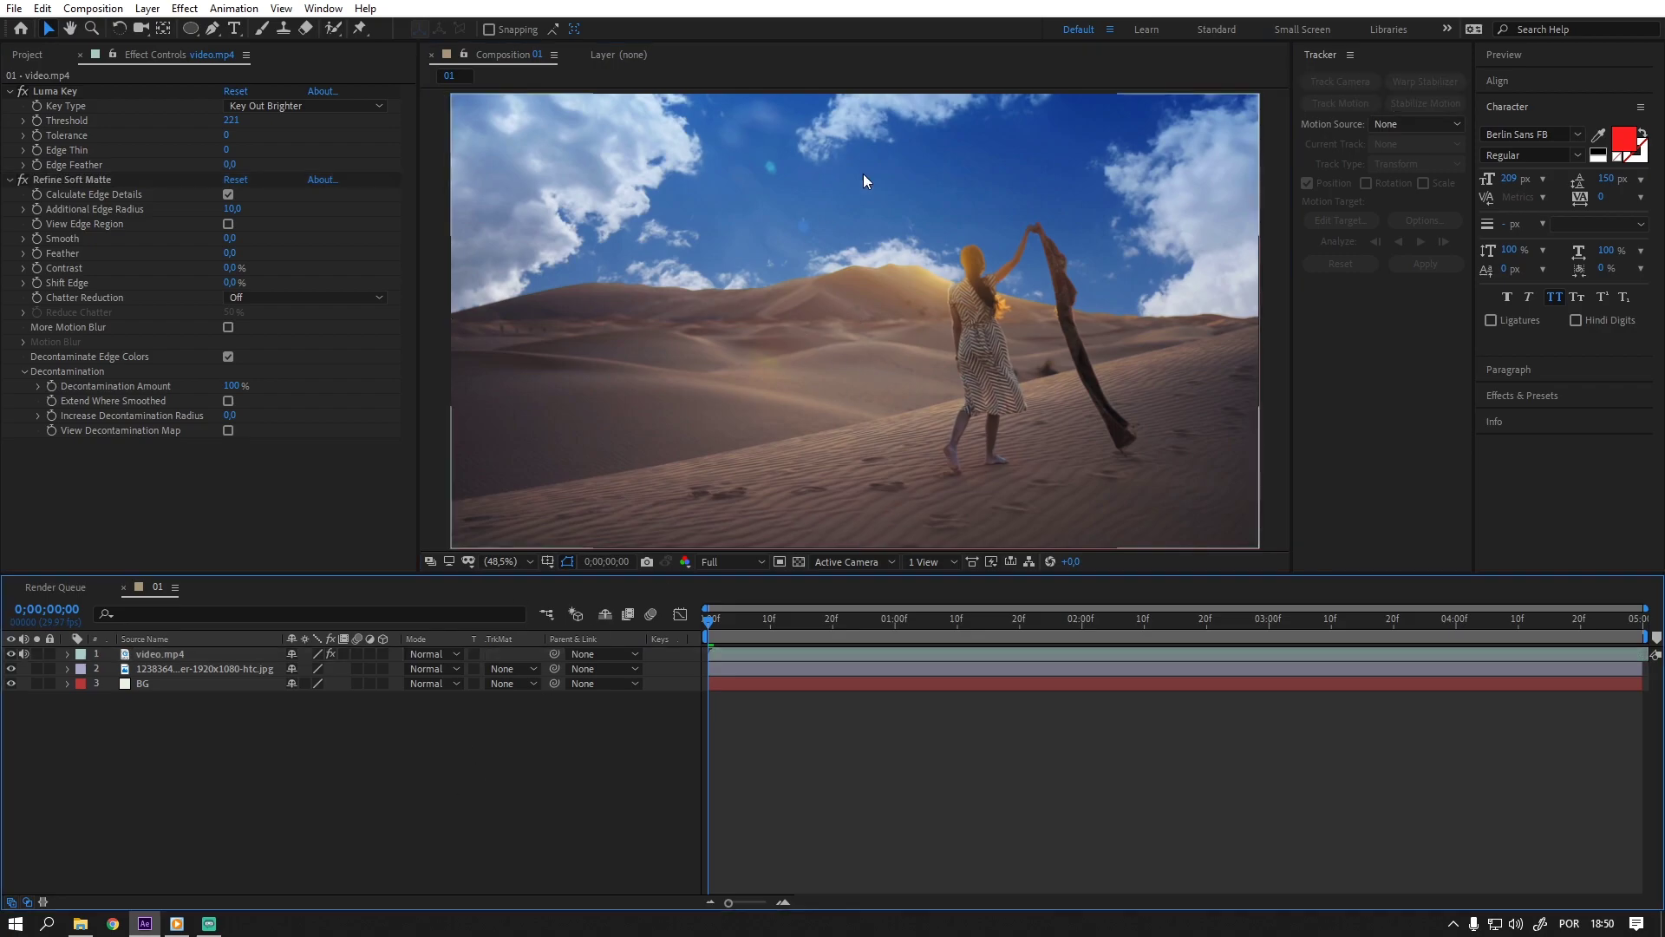
scroll(782, 368, "down", 2)
scroll(783, 367, "up", 2)
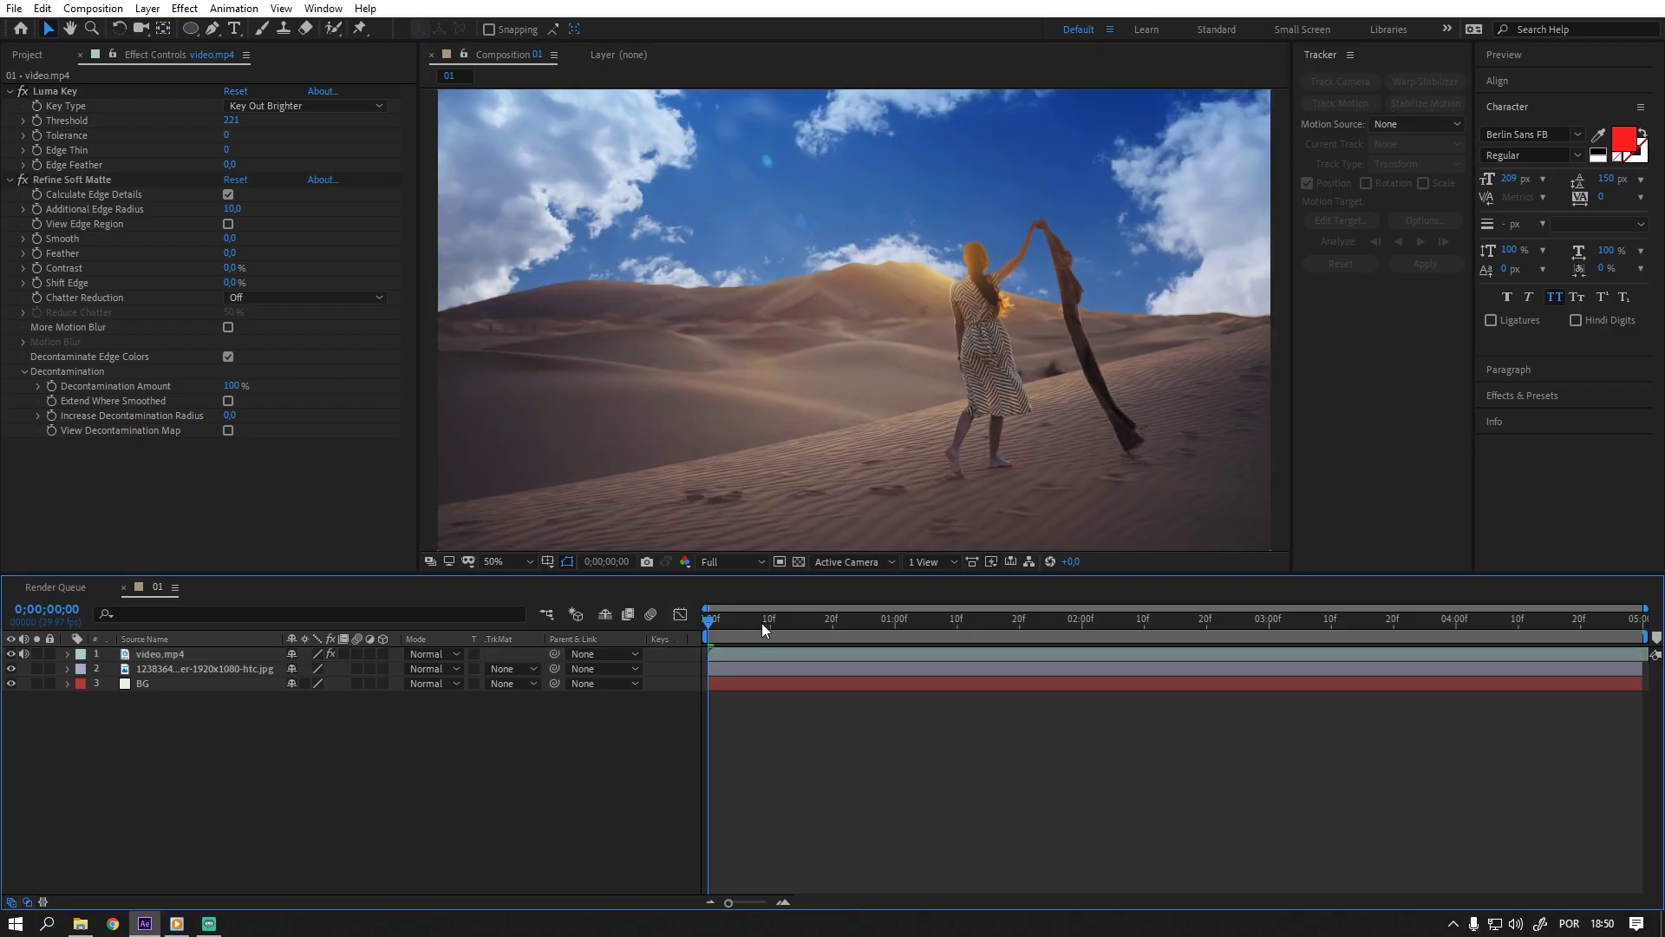
mouse_move(762, 624)
left_mouse_down()
mouse_move(846, 627)
mouse_move(679, 623)
left_mouse_up()
Apply Curves to the sky image and pull the Blue channel curve down.
left_click(150, 673)
left_click(184, 8)
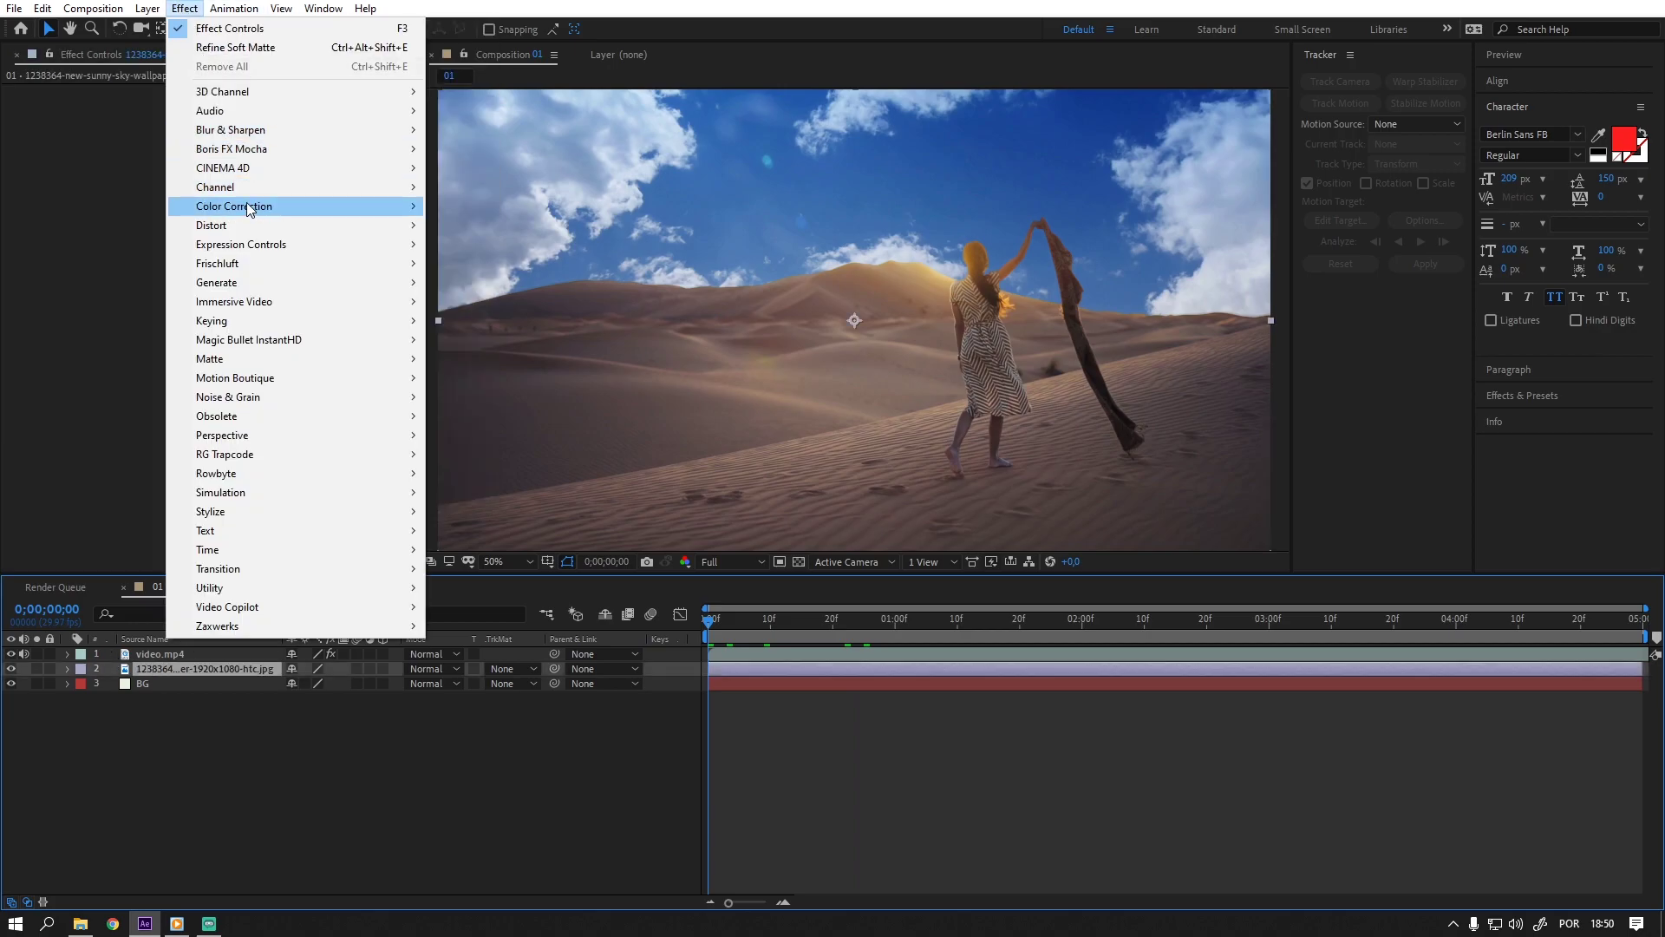
mouse_move(248, 205)
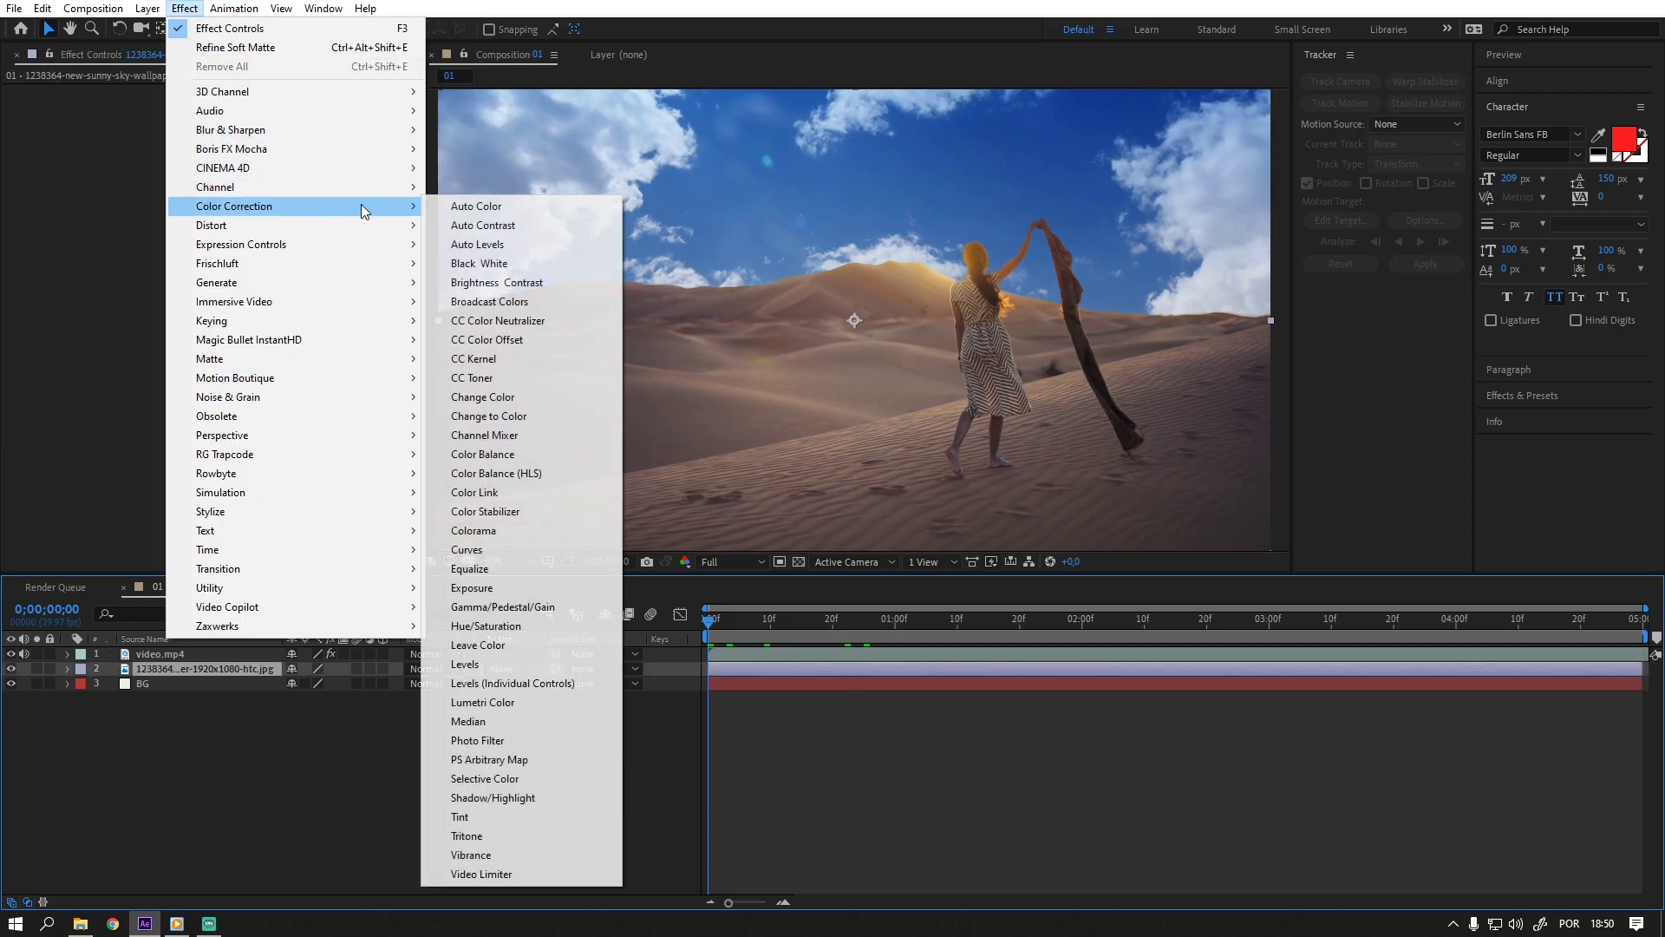
left_click(496, 550)
left_click(266, 105)
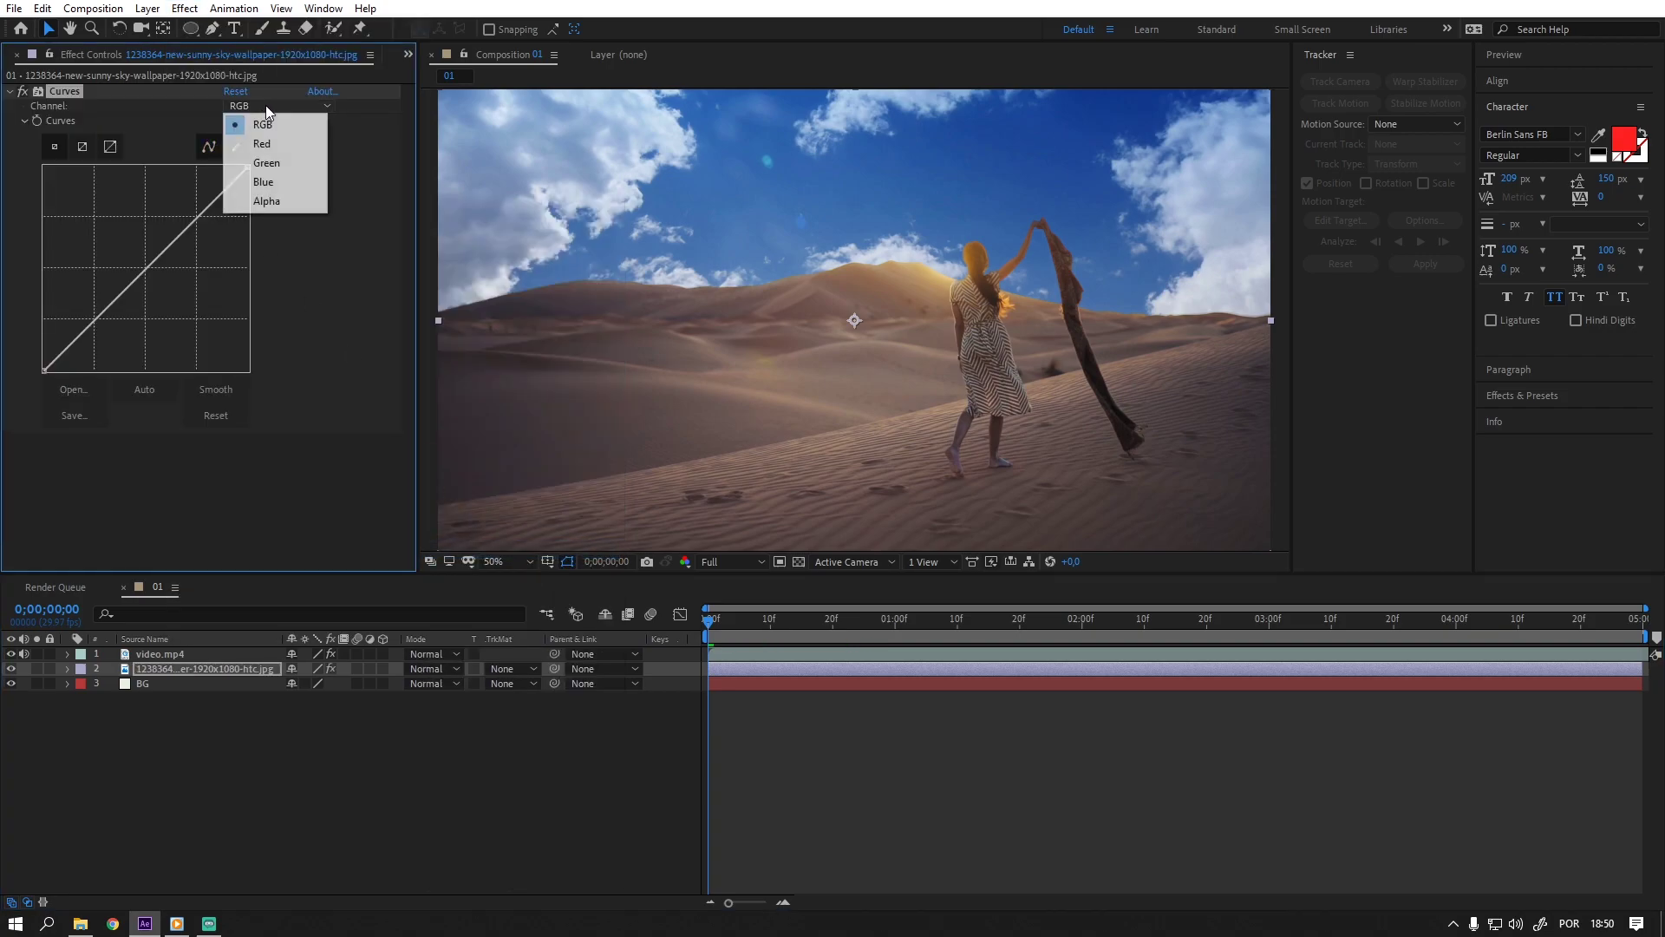
left_click(278, 183)
left_click_drag(152, 262, 167, 292)
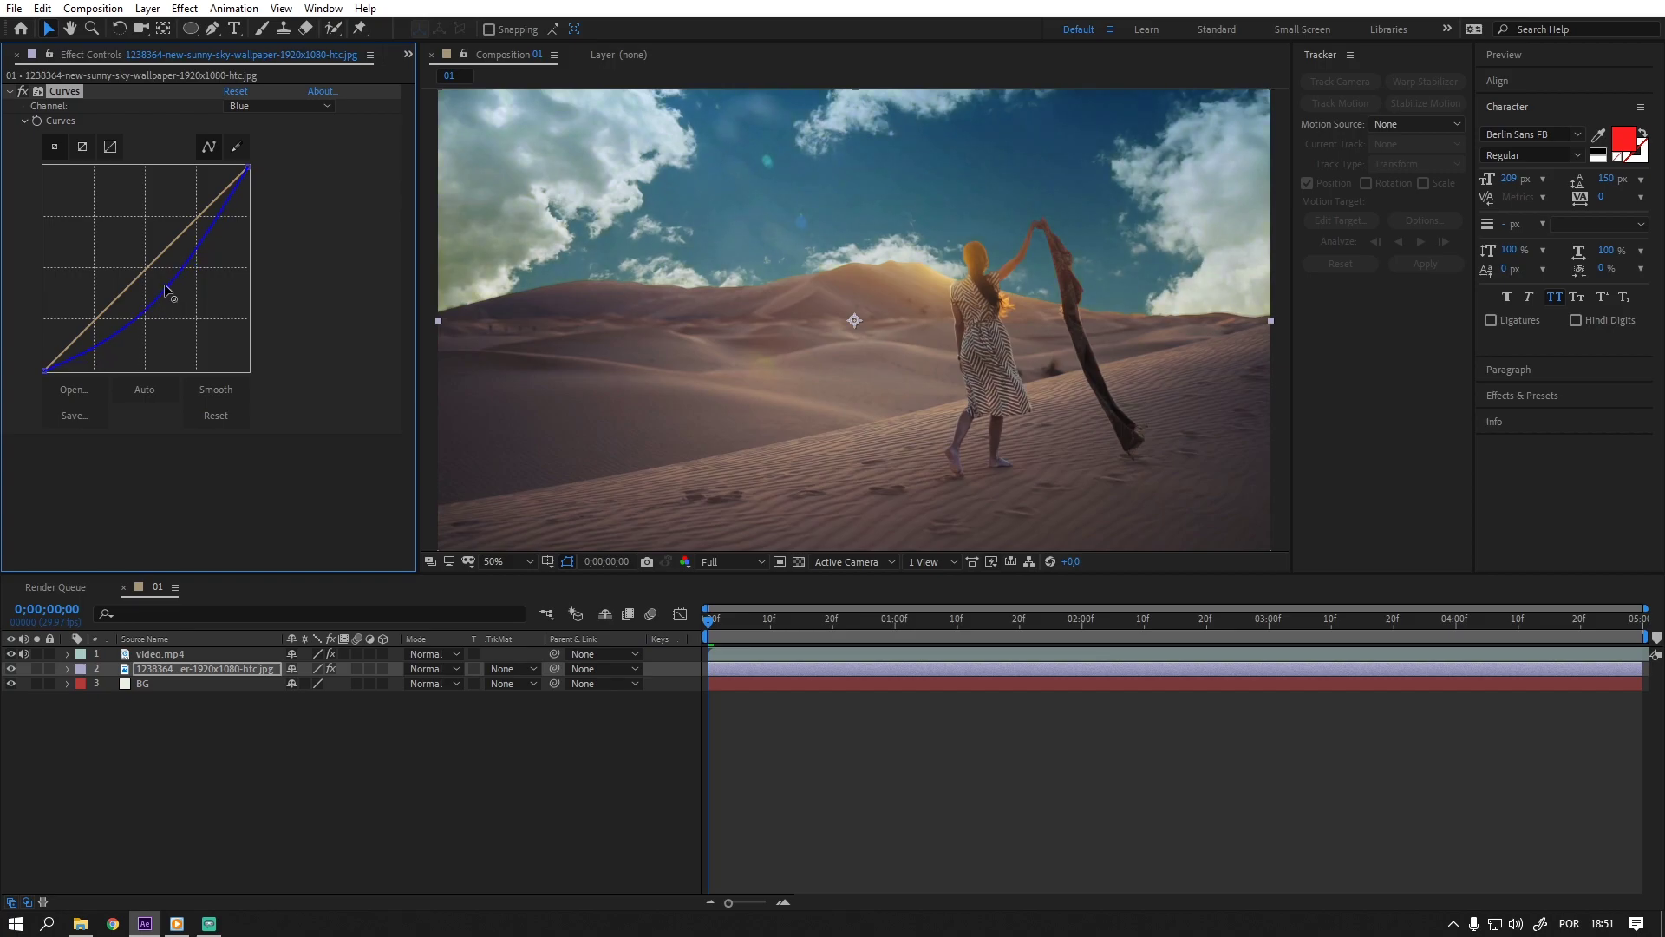
Lift the Green and Red curves slightly, brighten the RGB curve, then deselect the layer.
left_click(256, 104)
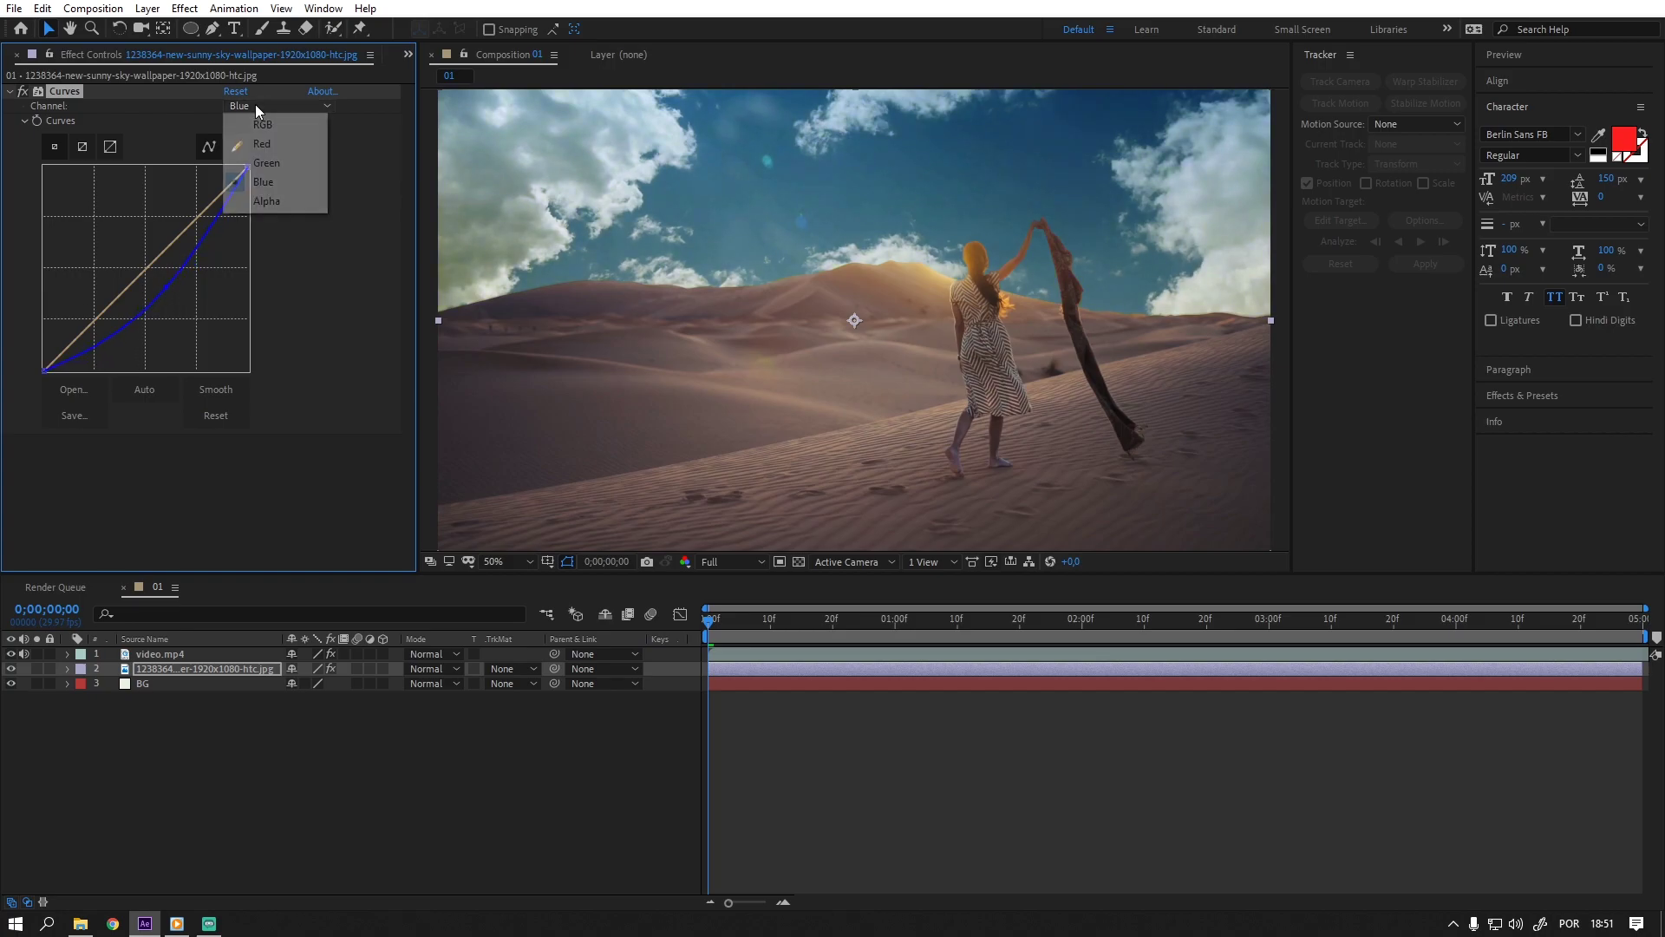
left_click(260, 160)
left_click_drag(143, 268, 139, 259)
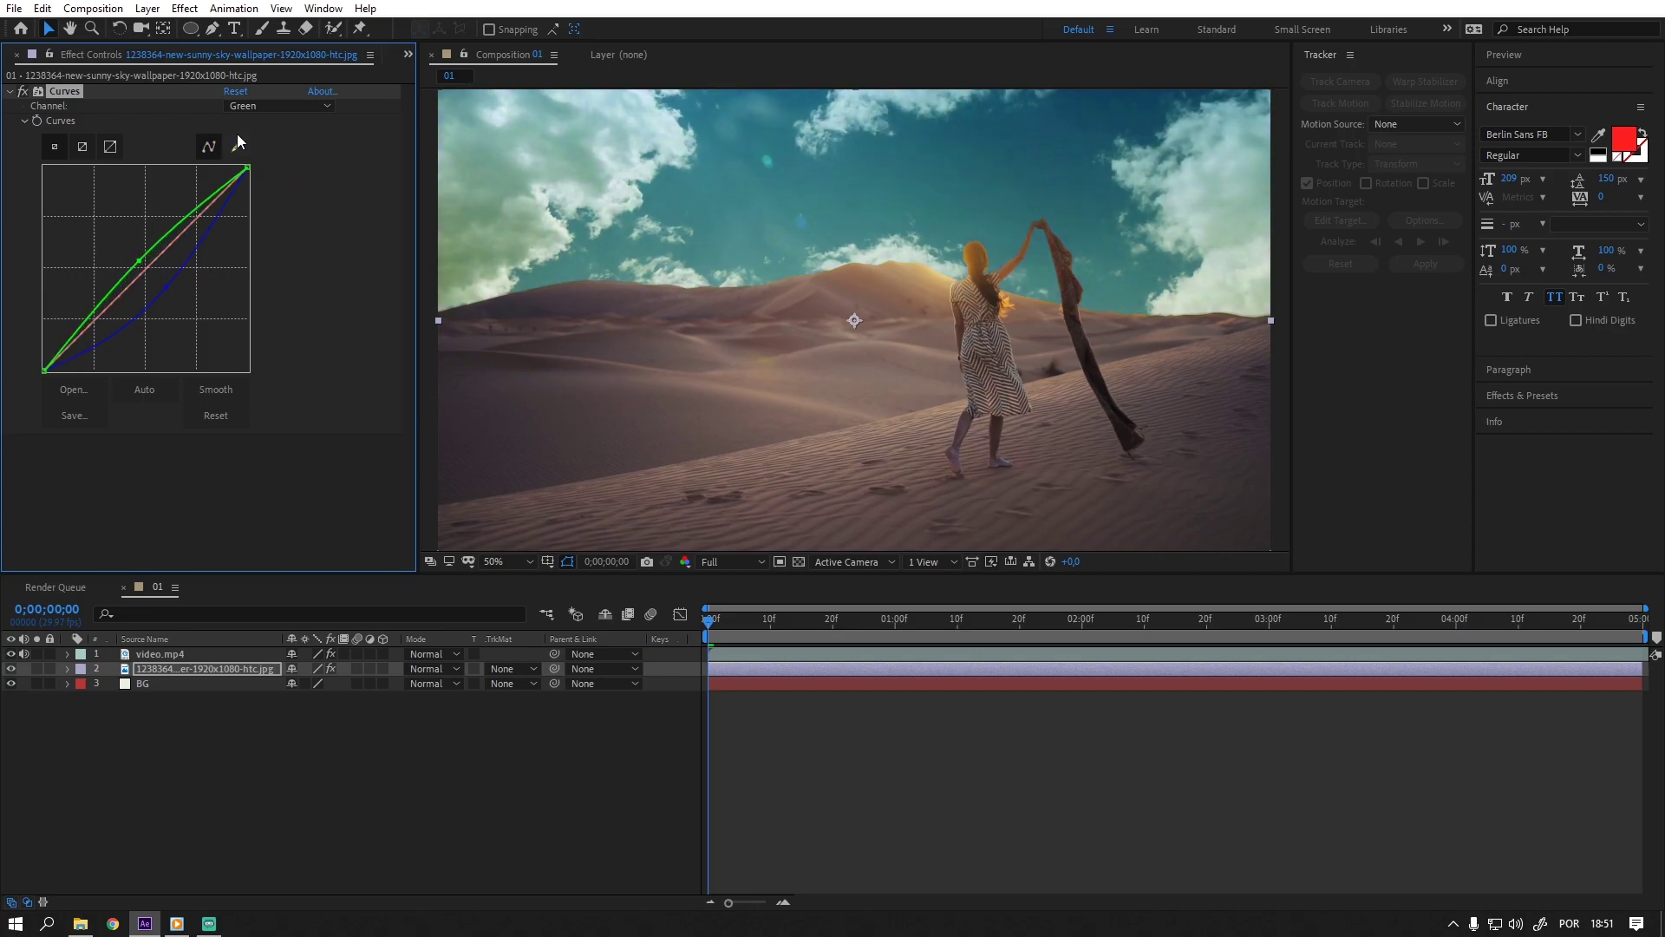
left_click(277, 105)
left_click(260, 143)
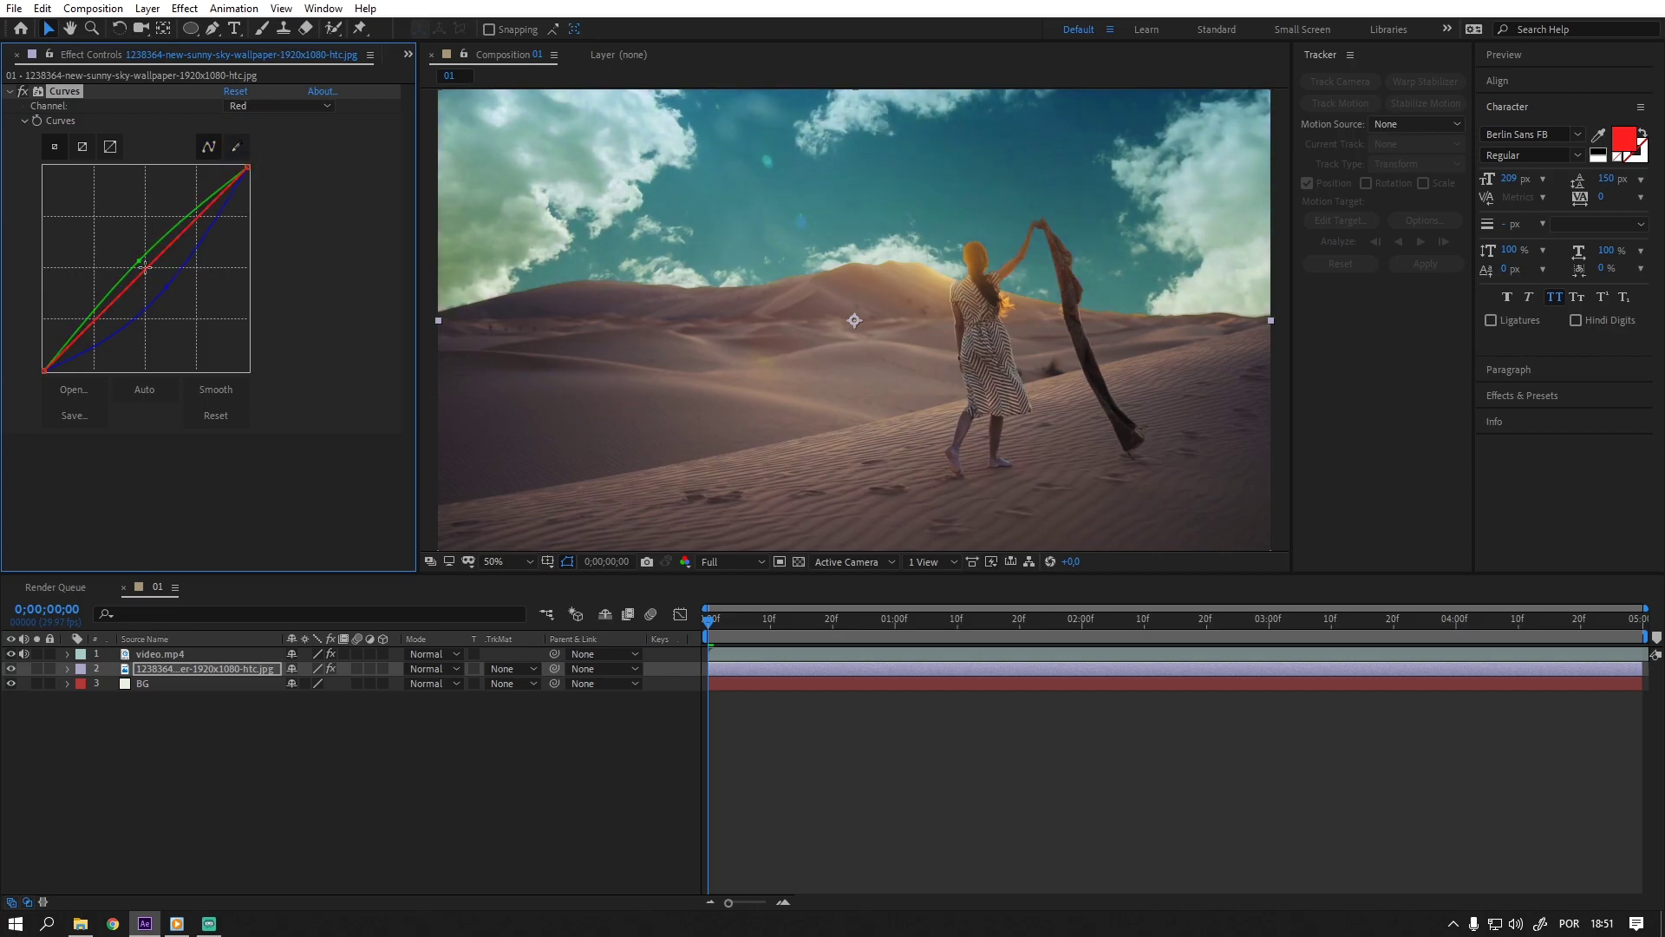
left_click_drag(145, 267, 139, 263)
left_click(291, 106)
left_click(276, 127)
left_click_drag(163, 268, 129, 254)
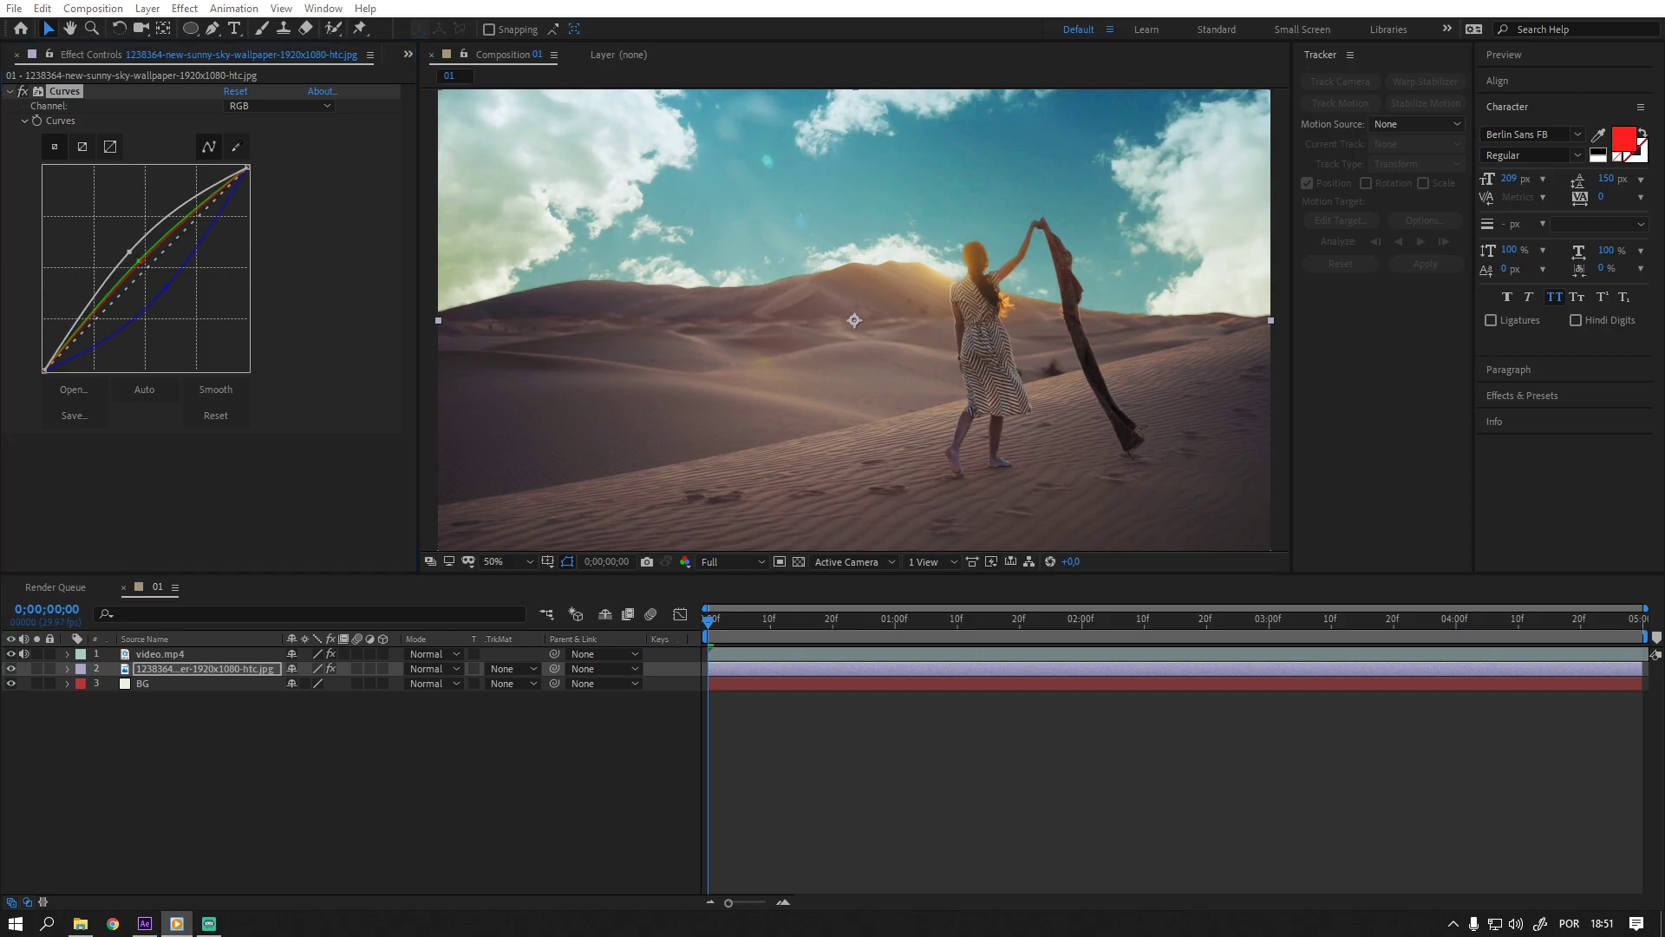
left_click(294, 727)
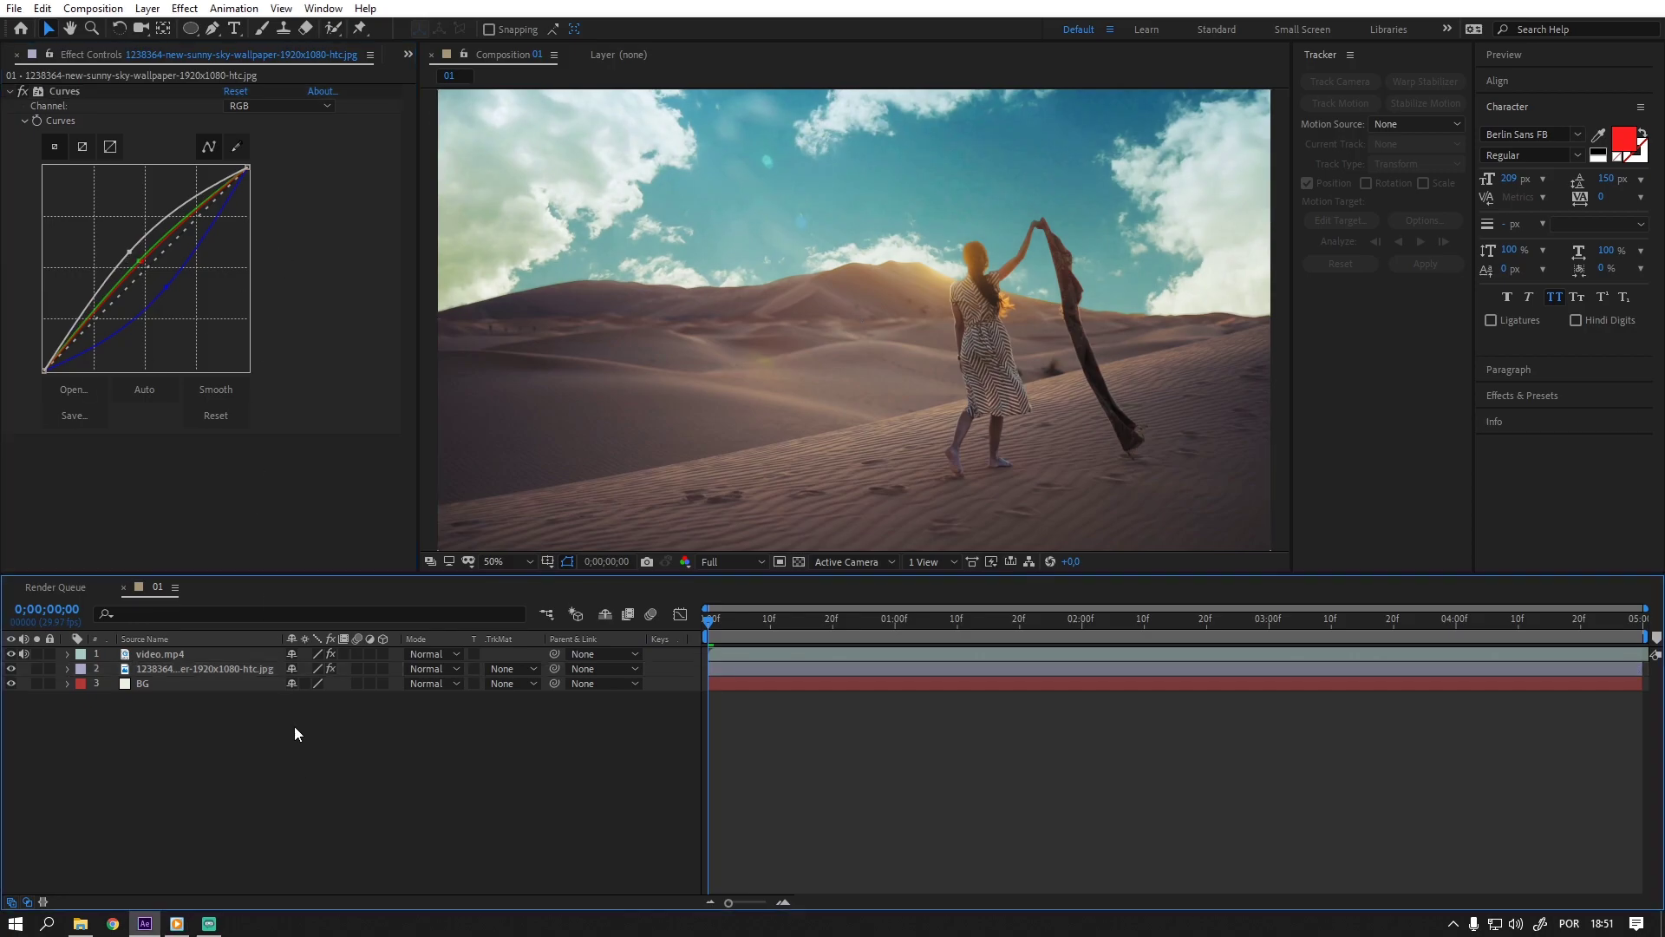
Collapse the Curves settings and lower the sky image's opacity to about 30%.
left_click(11, 91)
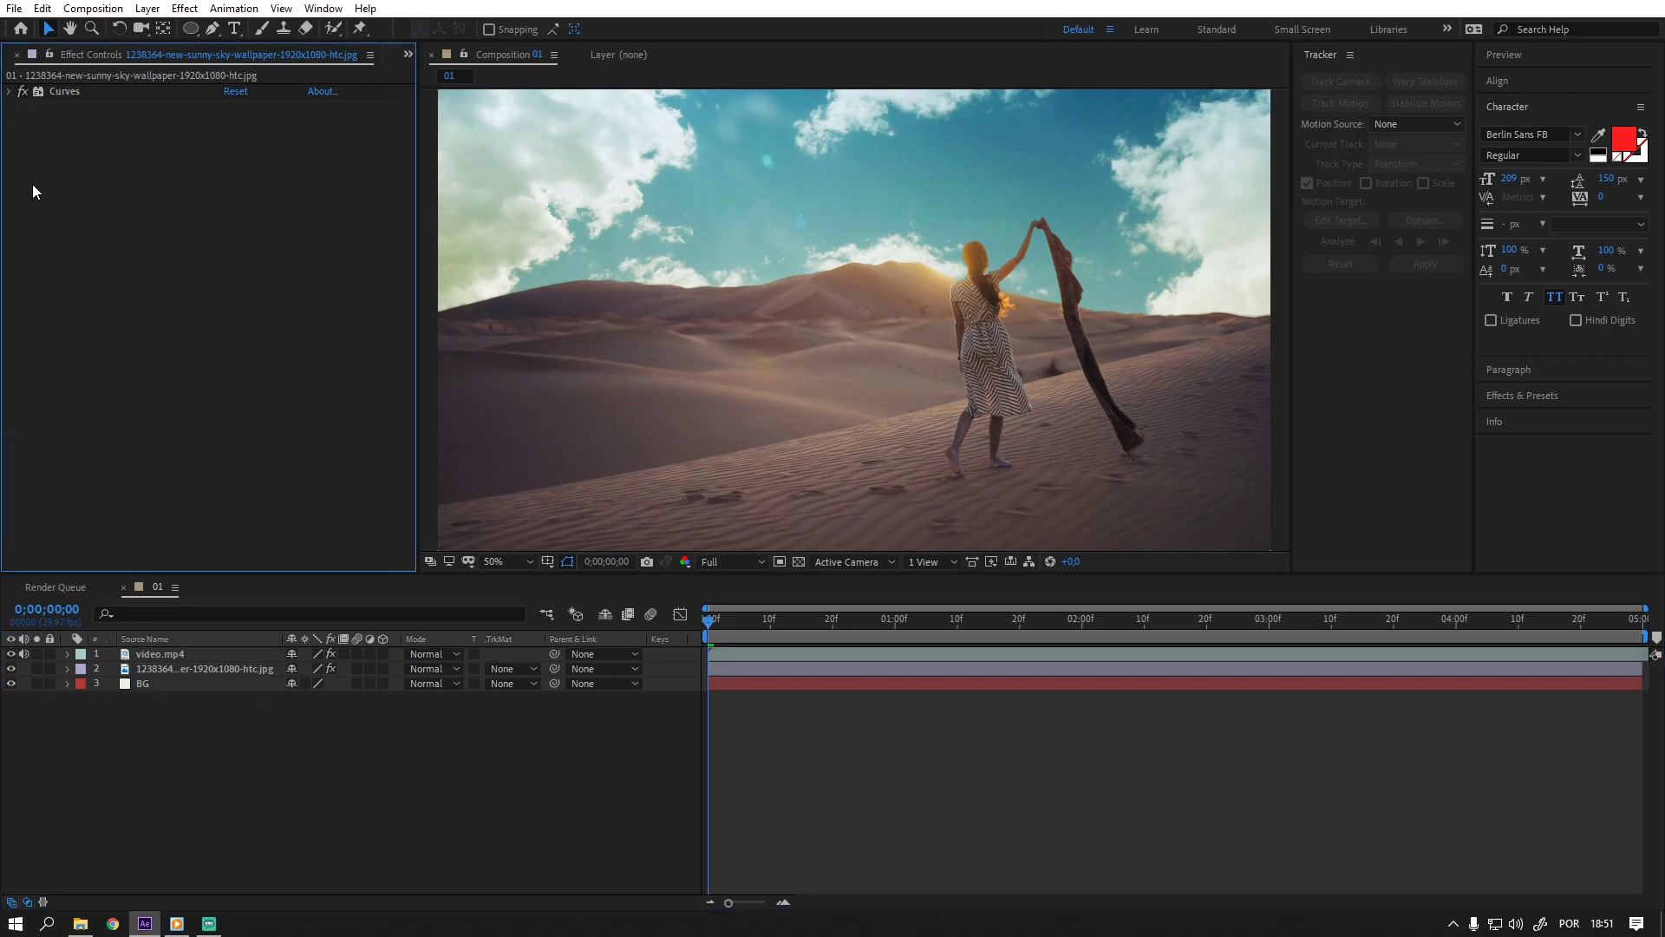
left_click(215, 668)
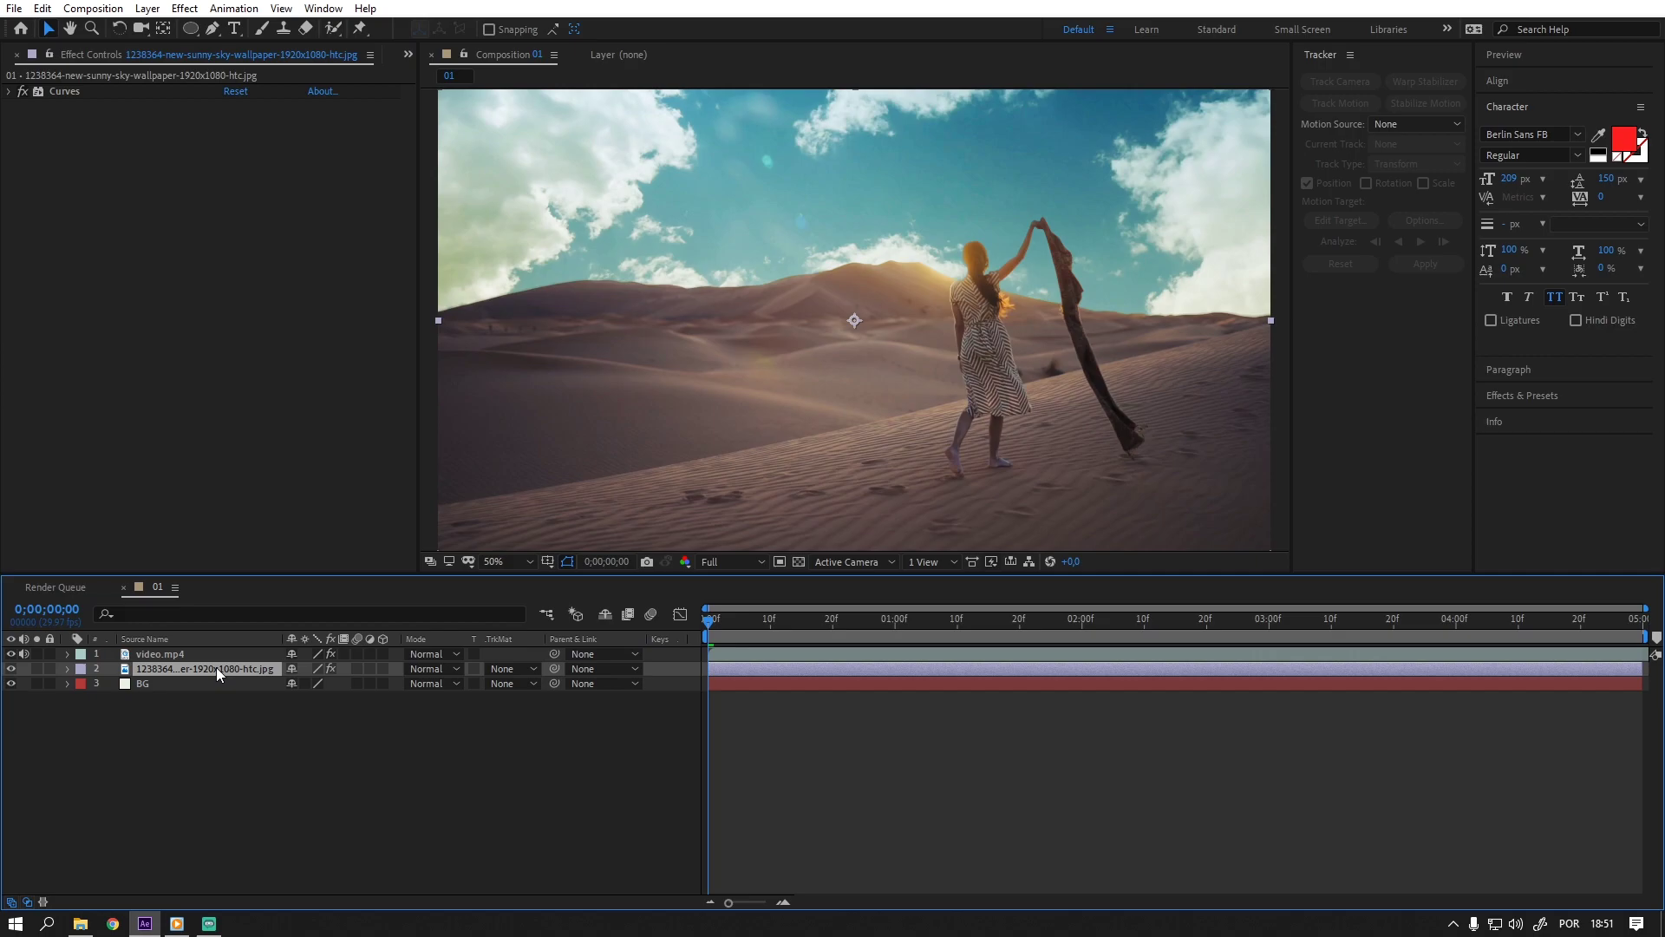
key("t")
left_click_drag(290, 684, 230, 683)
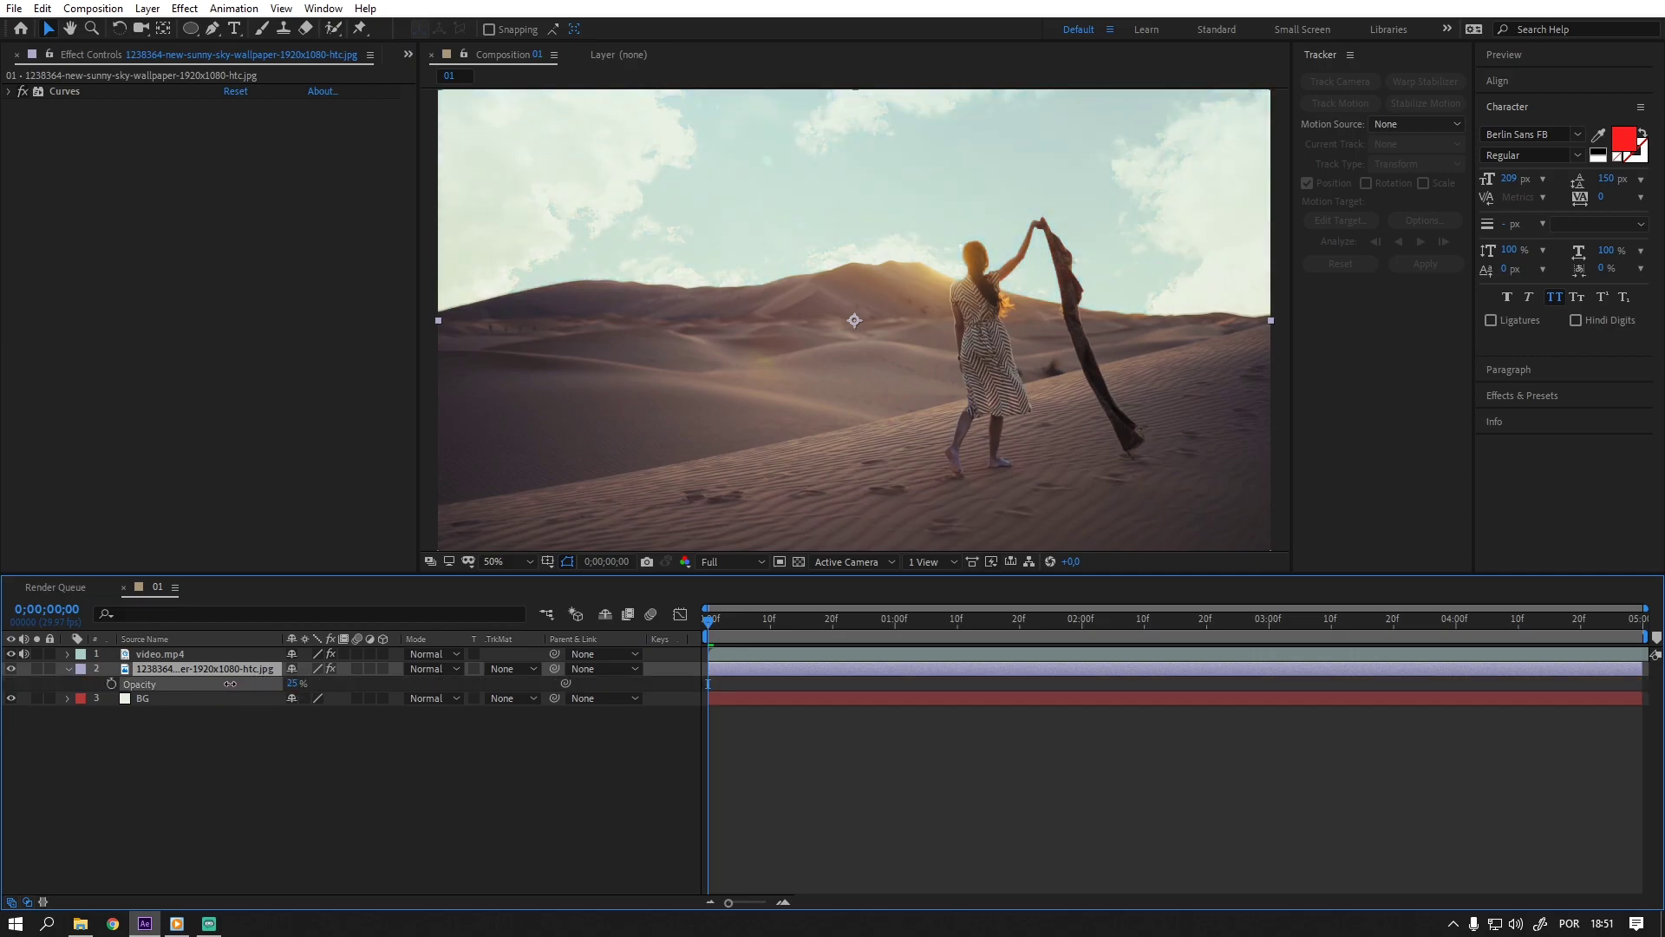
left_click_drag(230, 684, 240, 688)
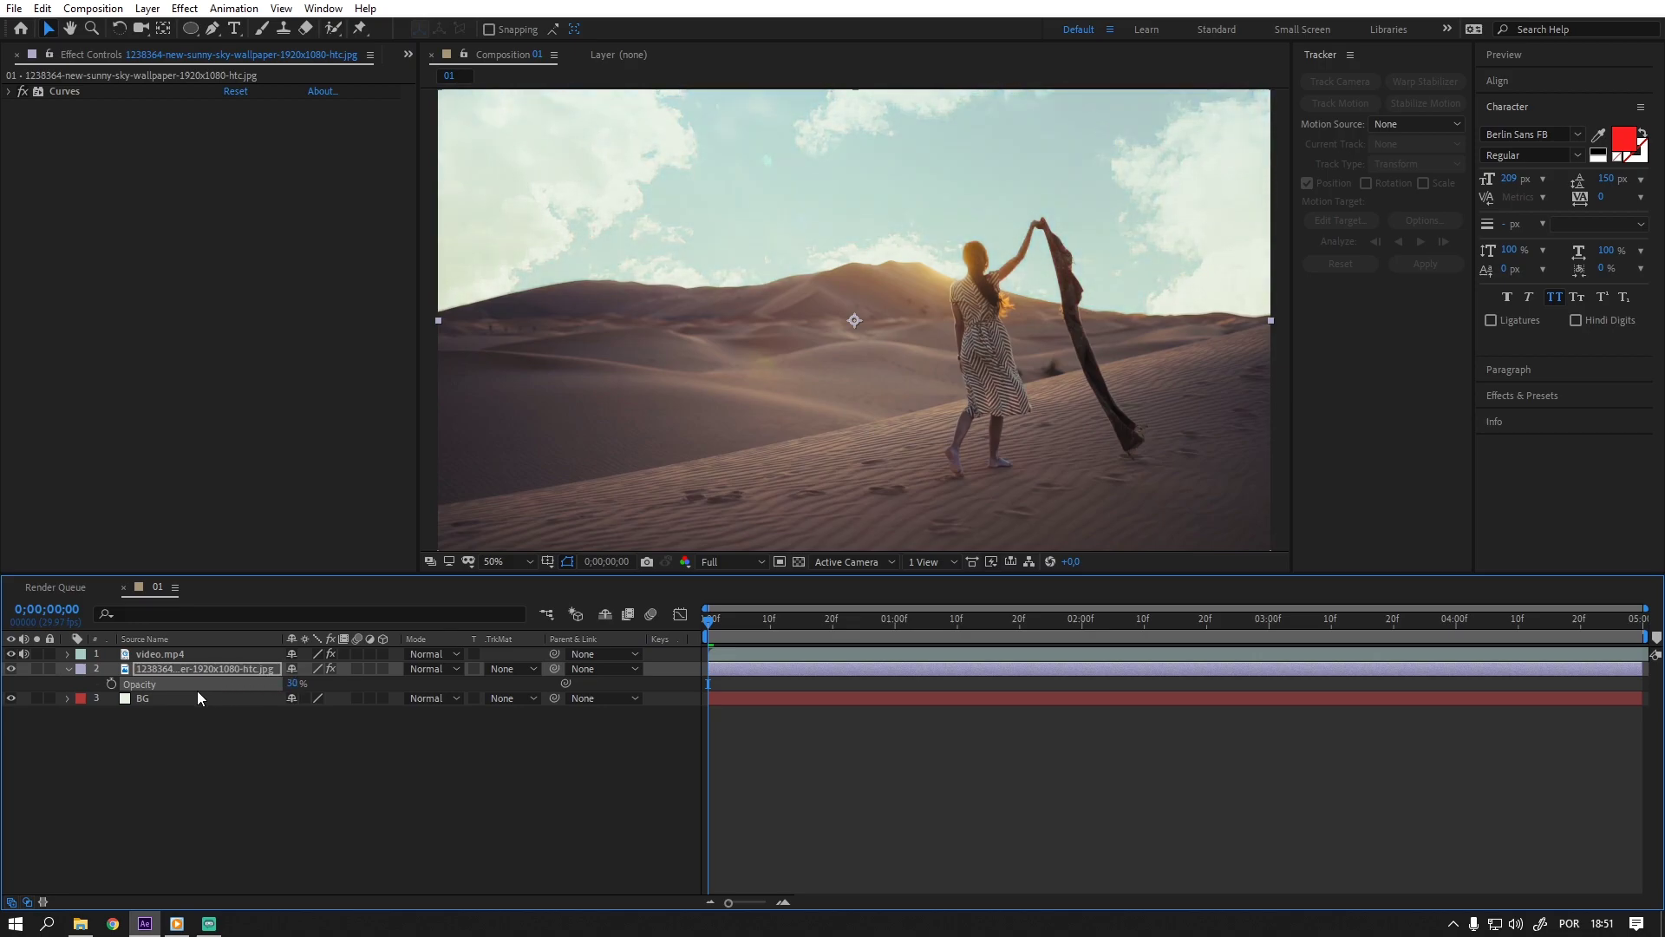
Toggle layer visibility repeatedly to compare the shot with and without the sky overlay.
left_click(12, 669)
left_click(12, 668)
left_click(12, 668)
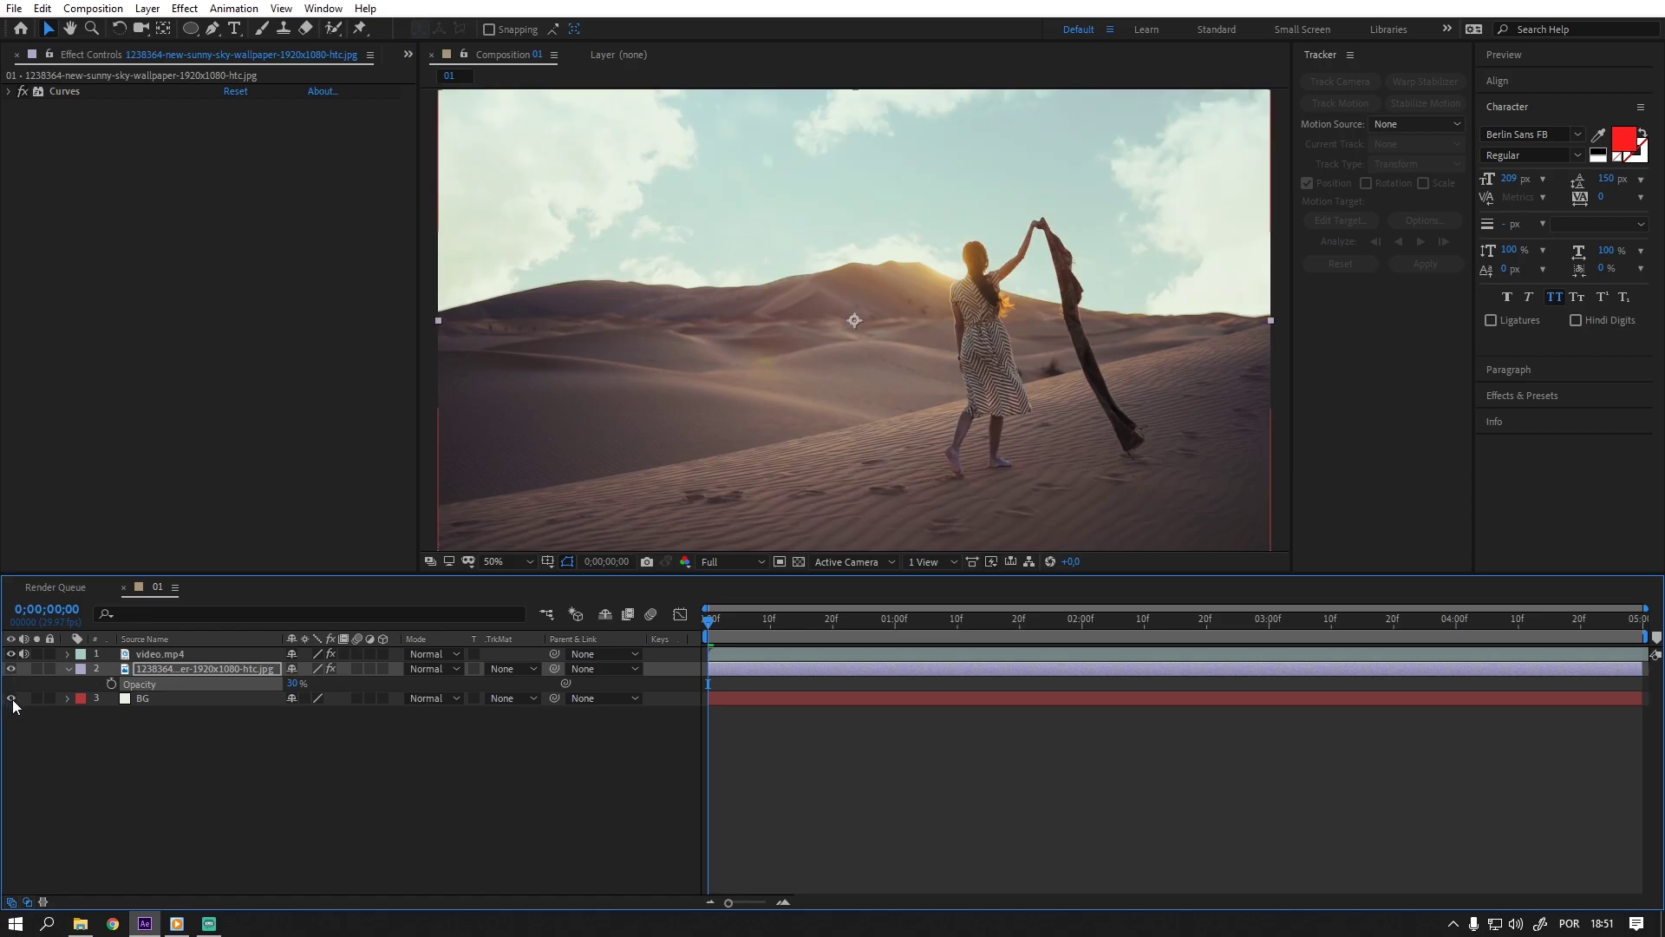
left_click(13, 701)
left_click(13, 701)
left_click(13, 700)
left_click(13, 701)
left_click(13, 701)
left_click(13, 701)
left_click(13, 701)
left_click(13, 701)
left_click(13, 701)
Scale the sky image to 220% and drag it so its clouds cover the desert sky.
left_click(263, 803)
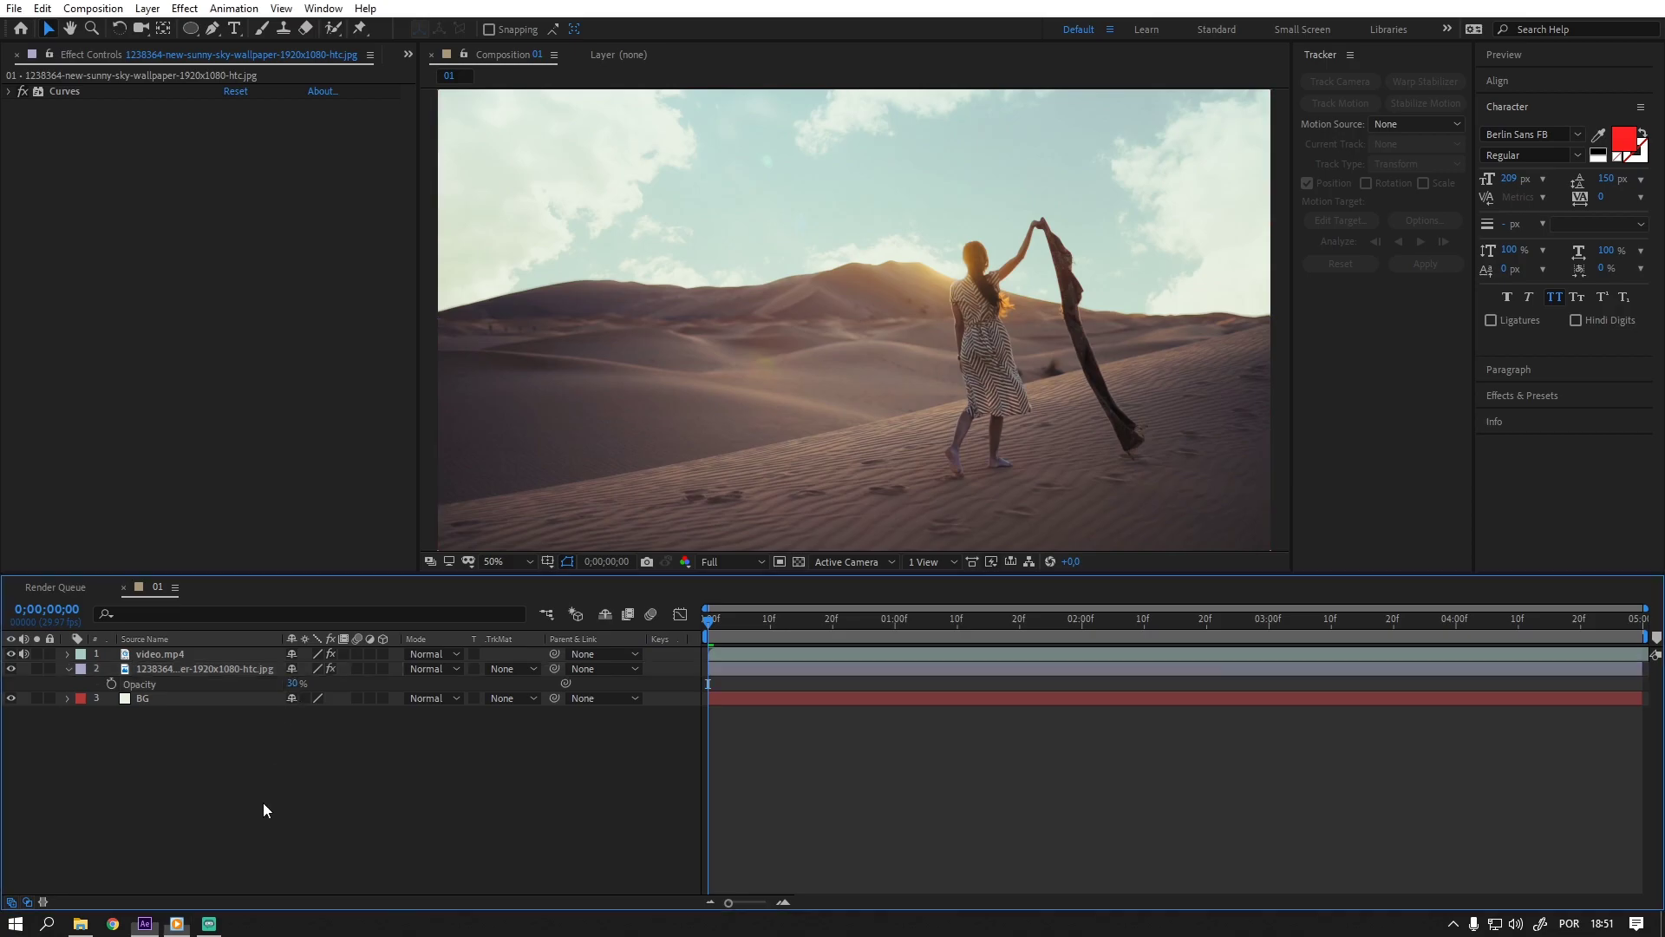
left_click(211, 669)
key("s")
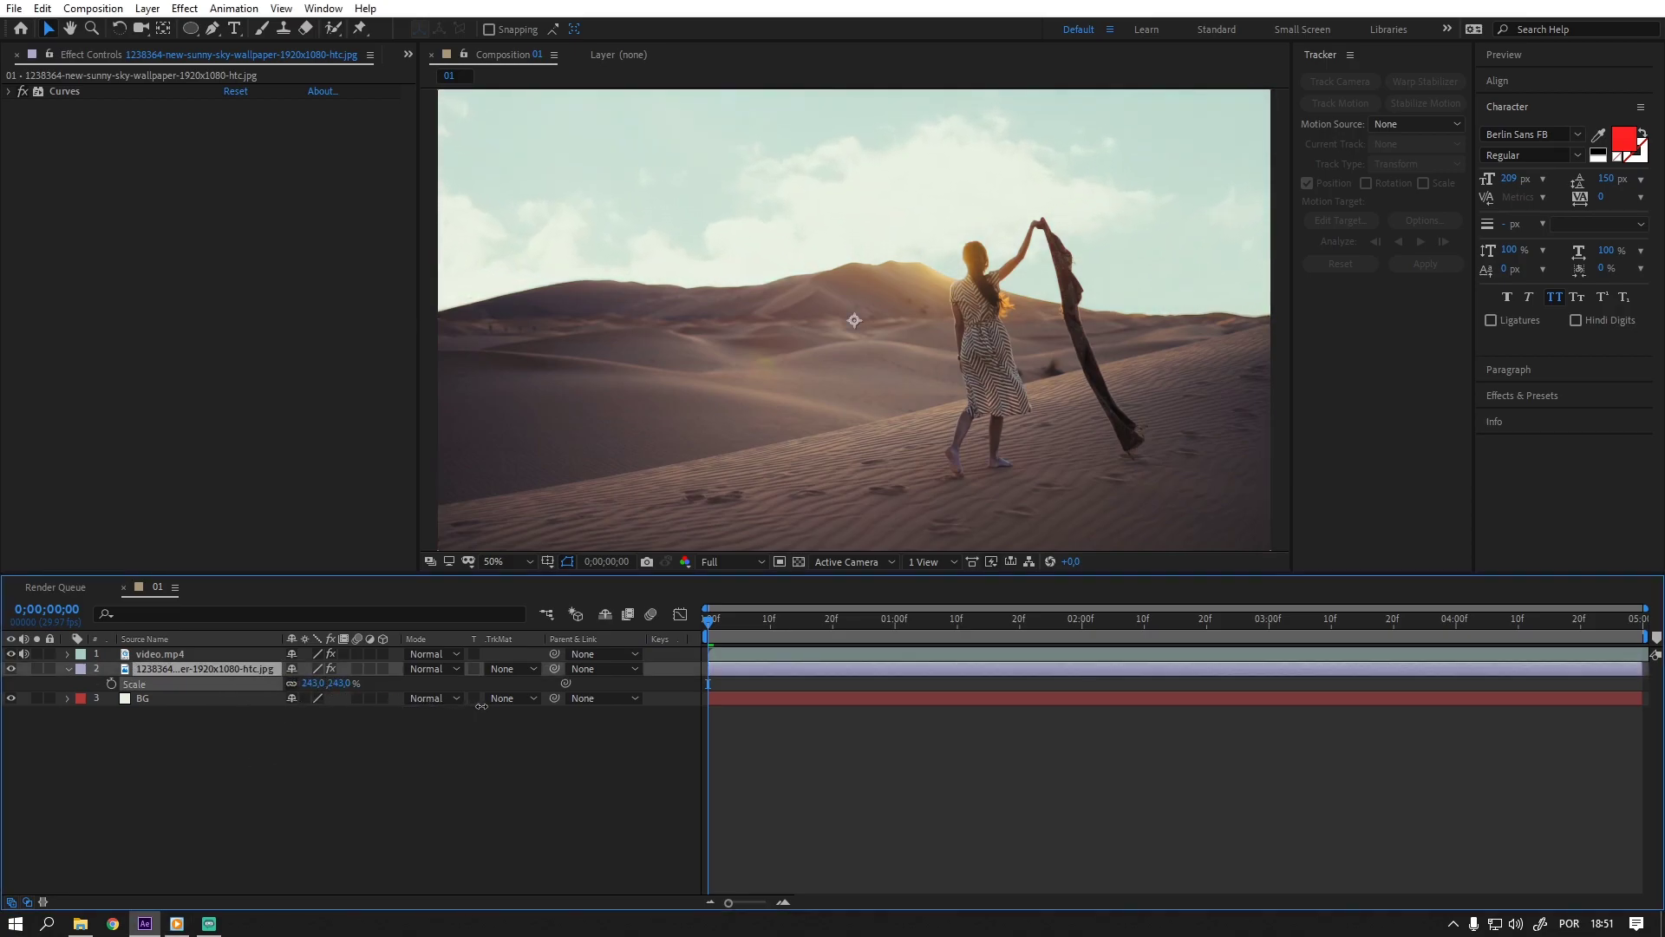
left_click_drag(481, 706, 472, 721)
left_click_drag(830, 327, 764, 121)
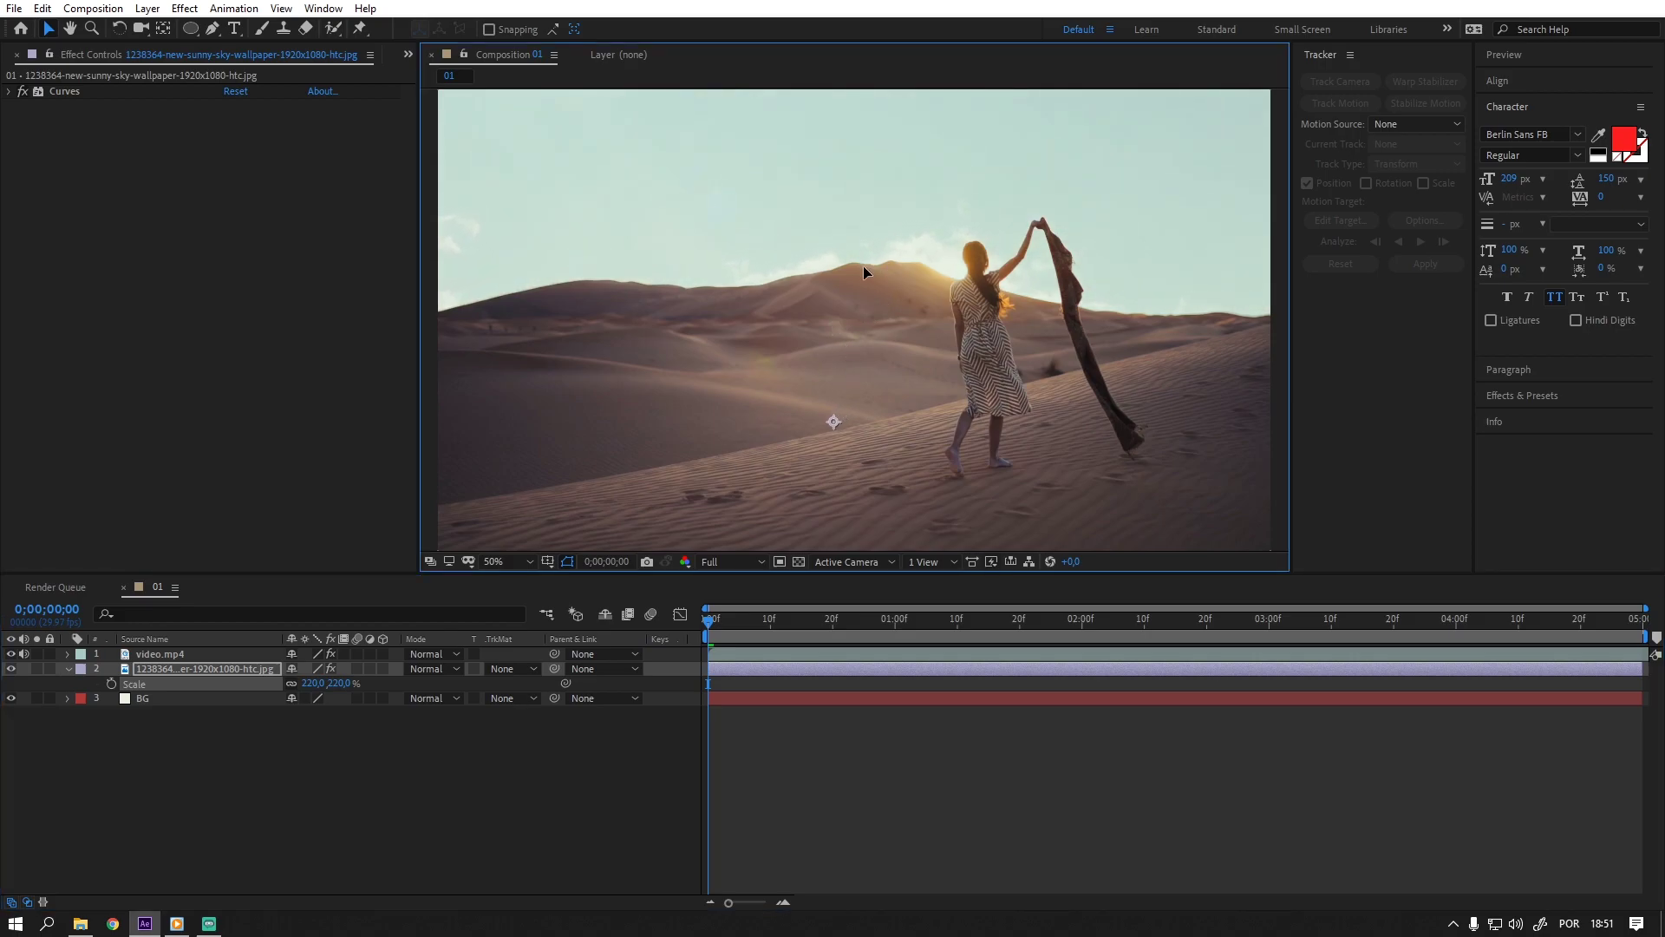
left_click_drag(827, 5, 839, 58)
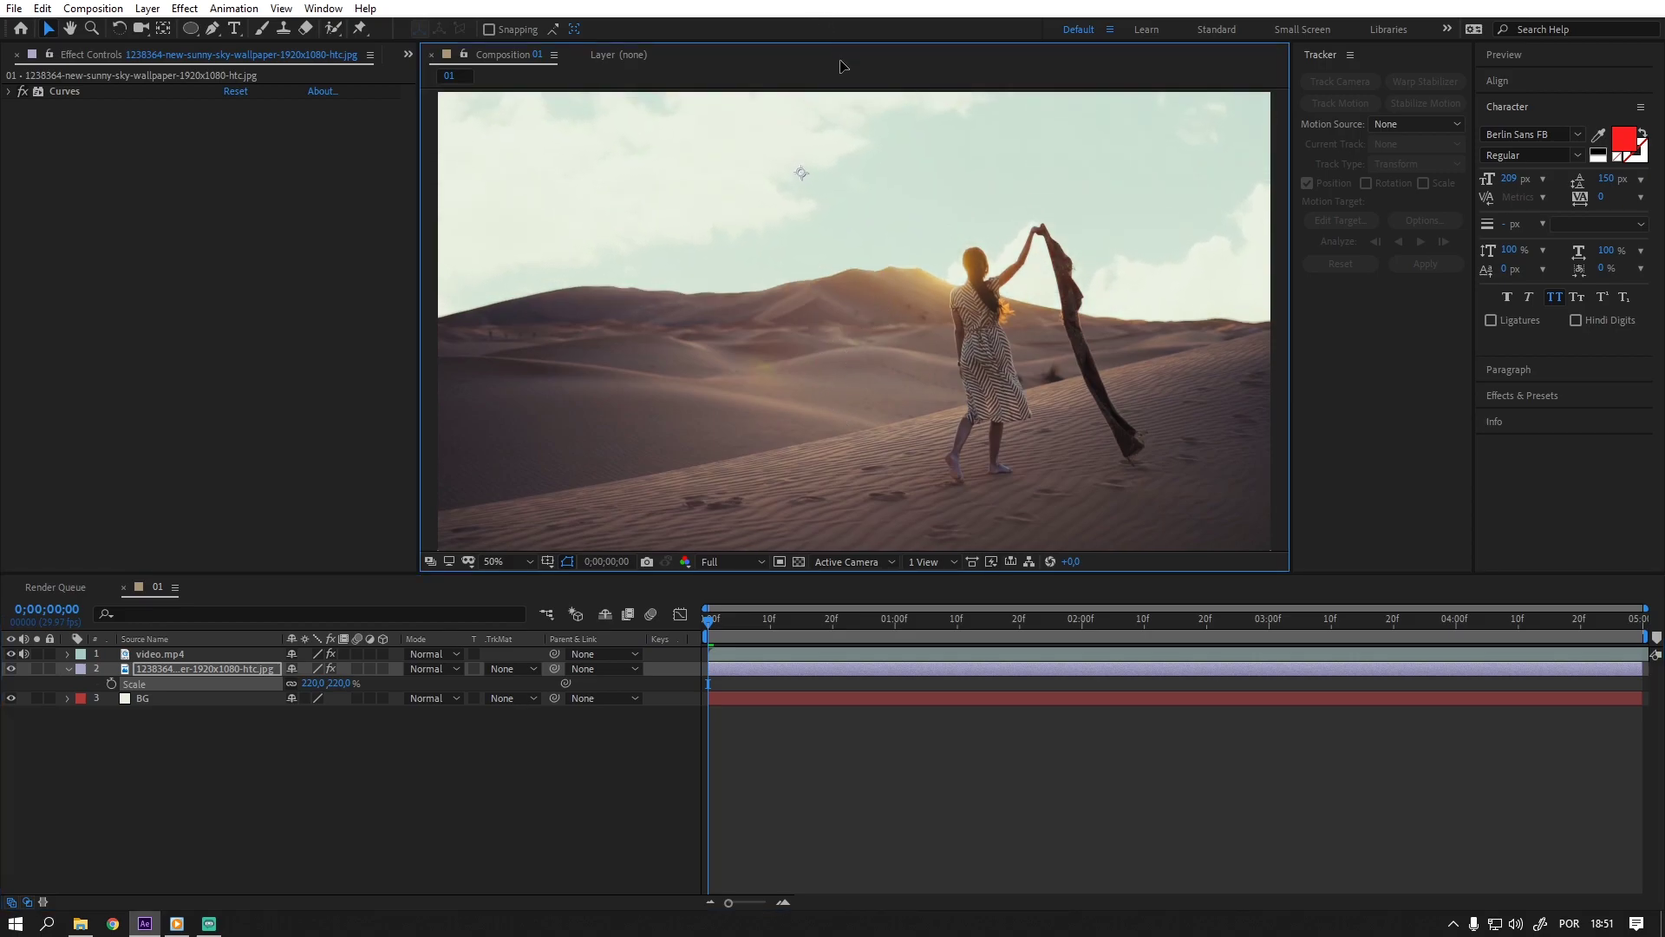
key("comma")
key("comma")
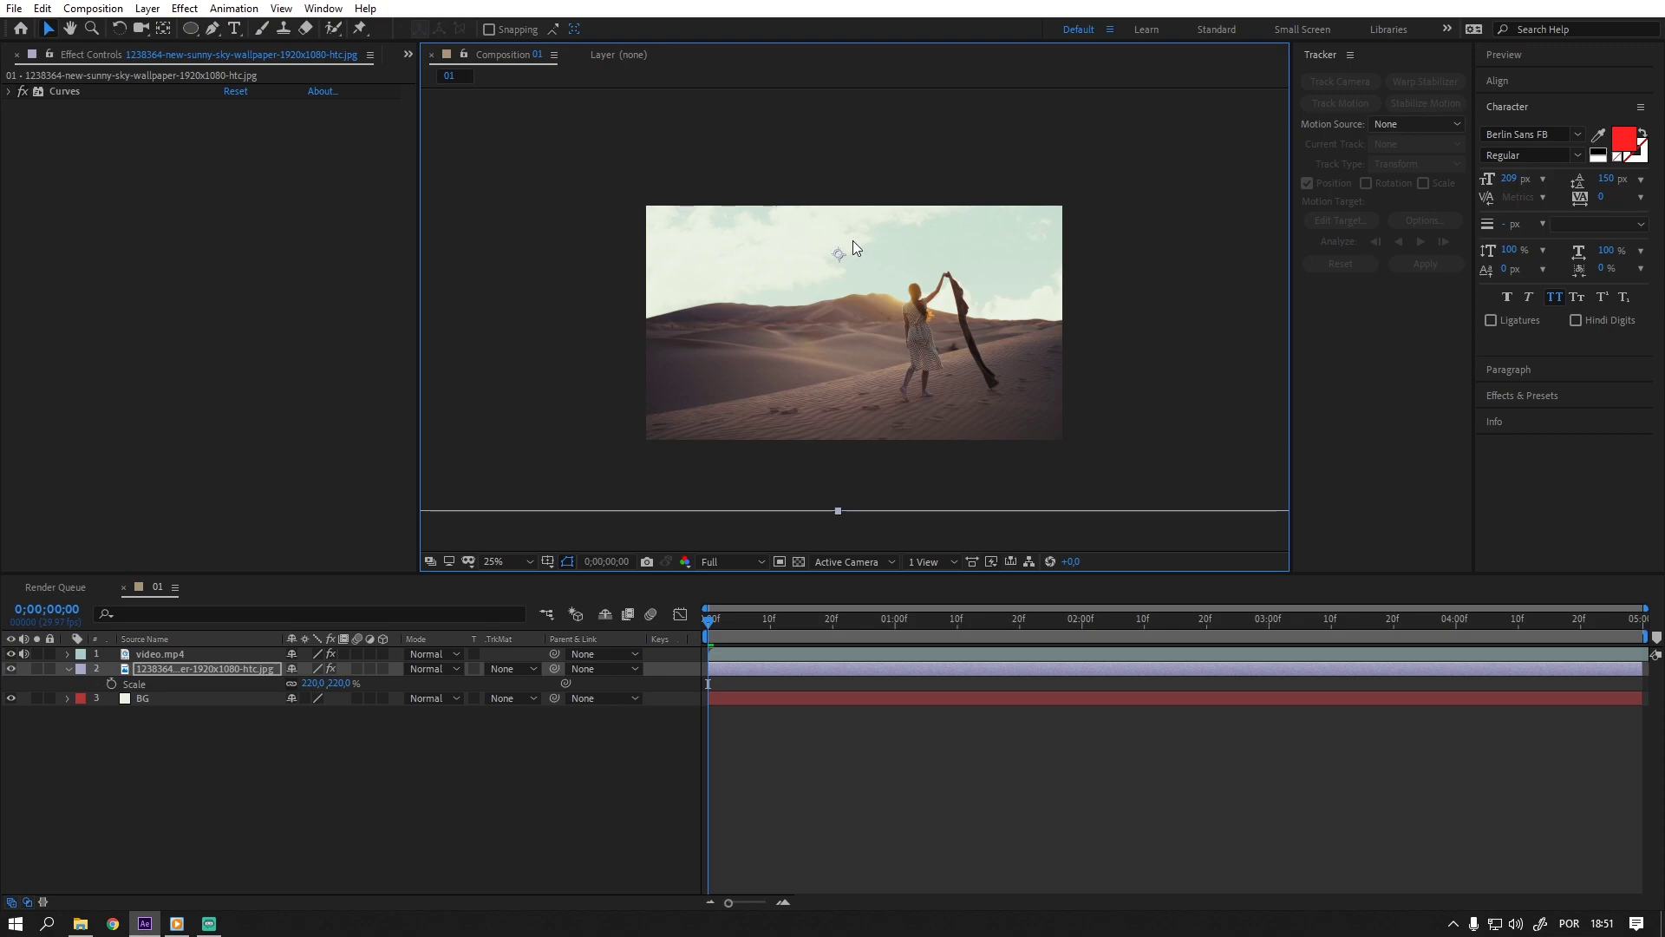
left_click_drag(858, 279, 766, 283)
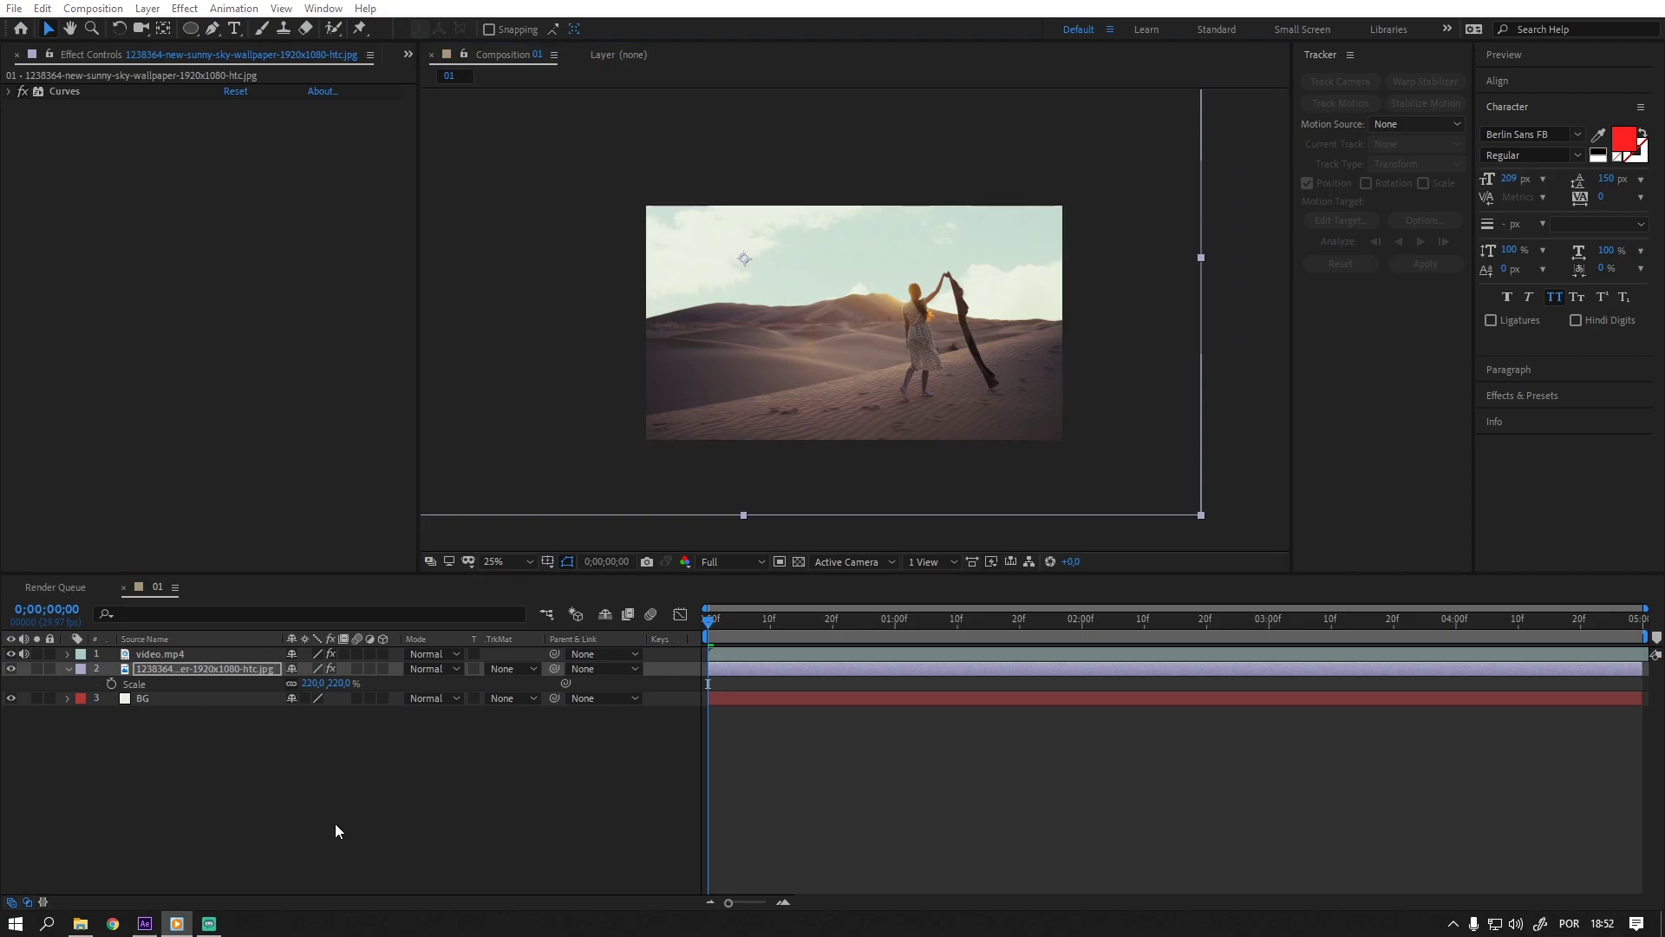
left_click(218, 752)
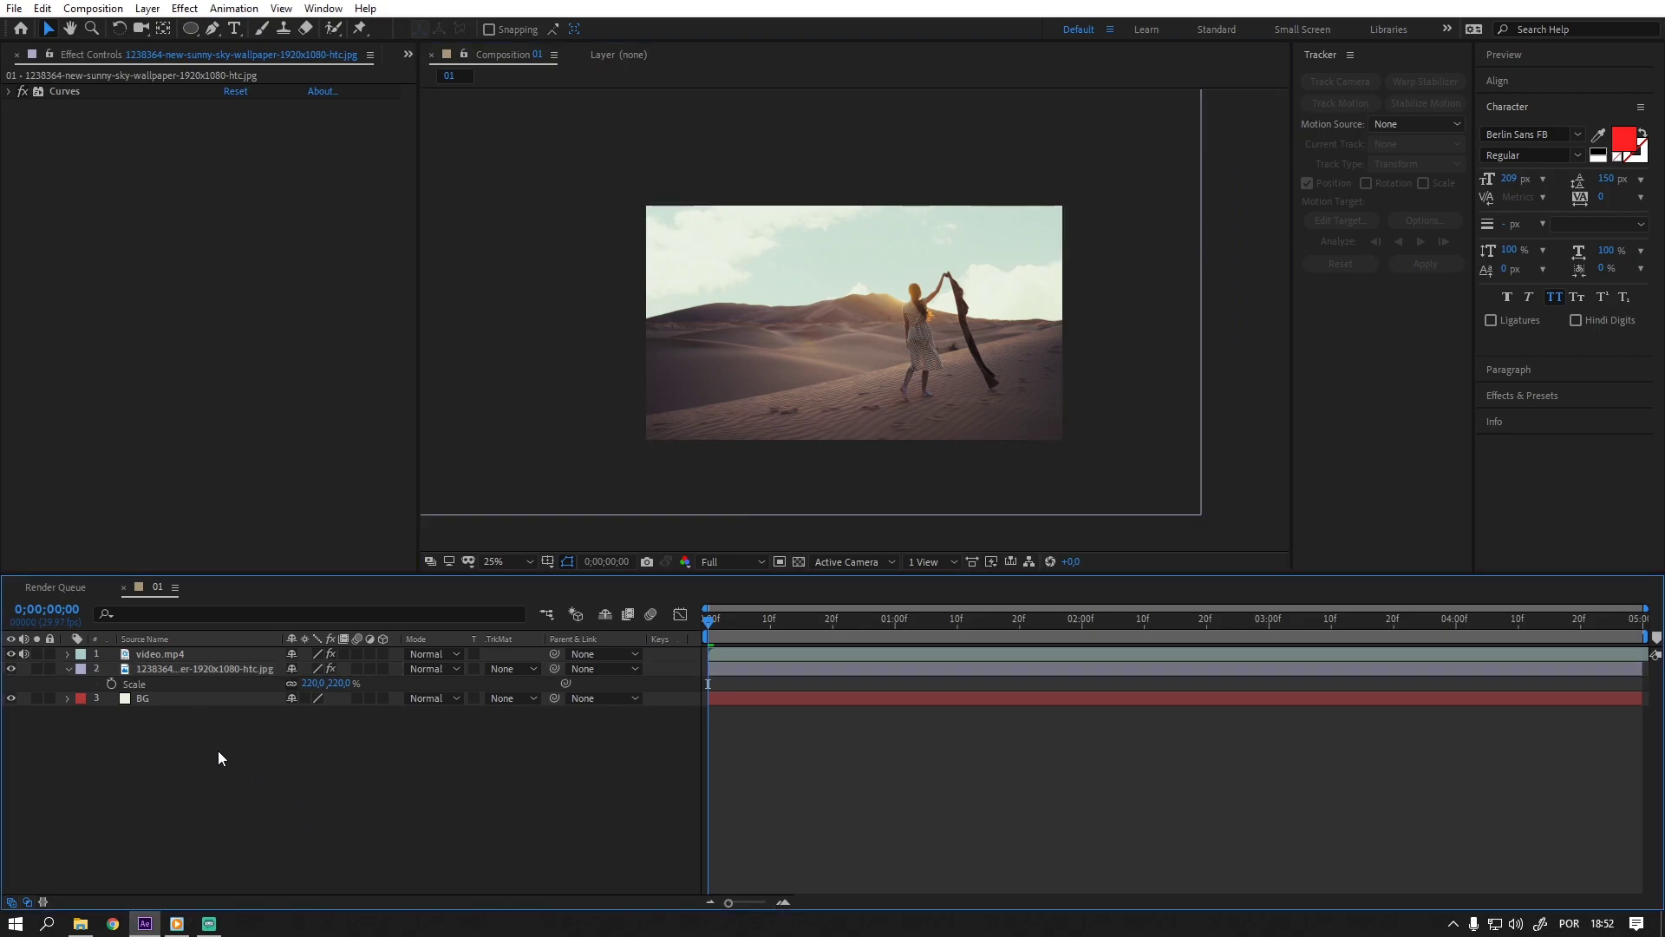
Scrub through the whole clip to review the composite, then select the video.mp4 layer.
mouse_move(731, 616)
left_mouse_down()
mouse_move(1246, 650)
mouse_move(928, 648)
mouse_move(1659, 664)
mouse_move(855, 646)
left_mouse_up()
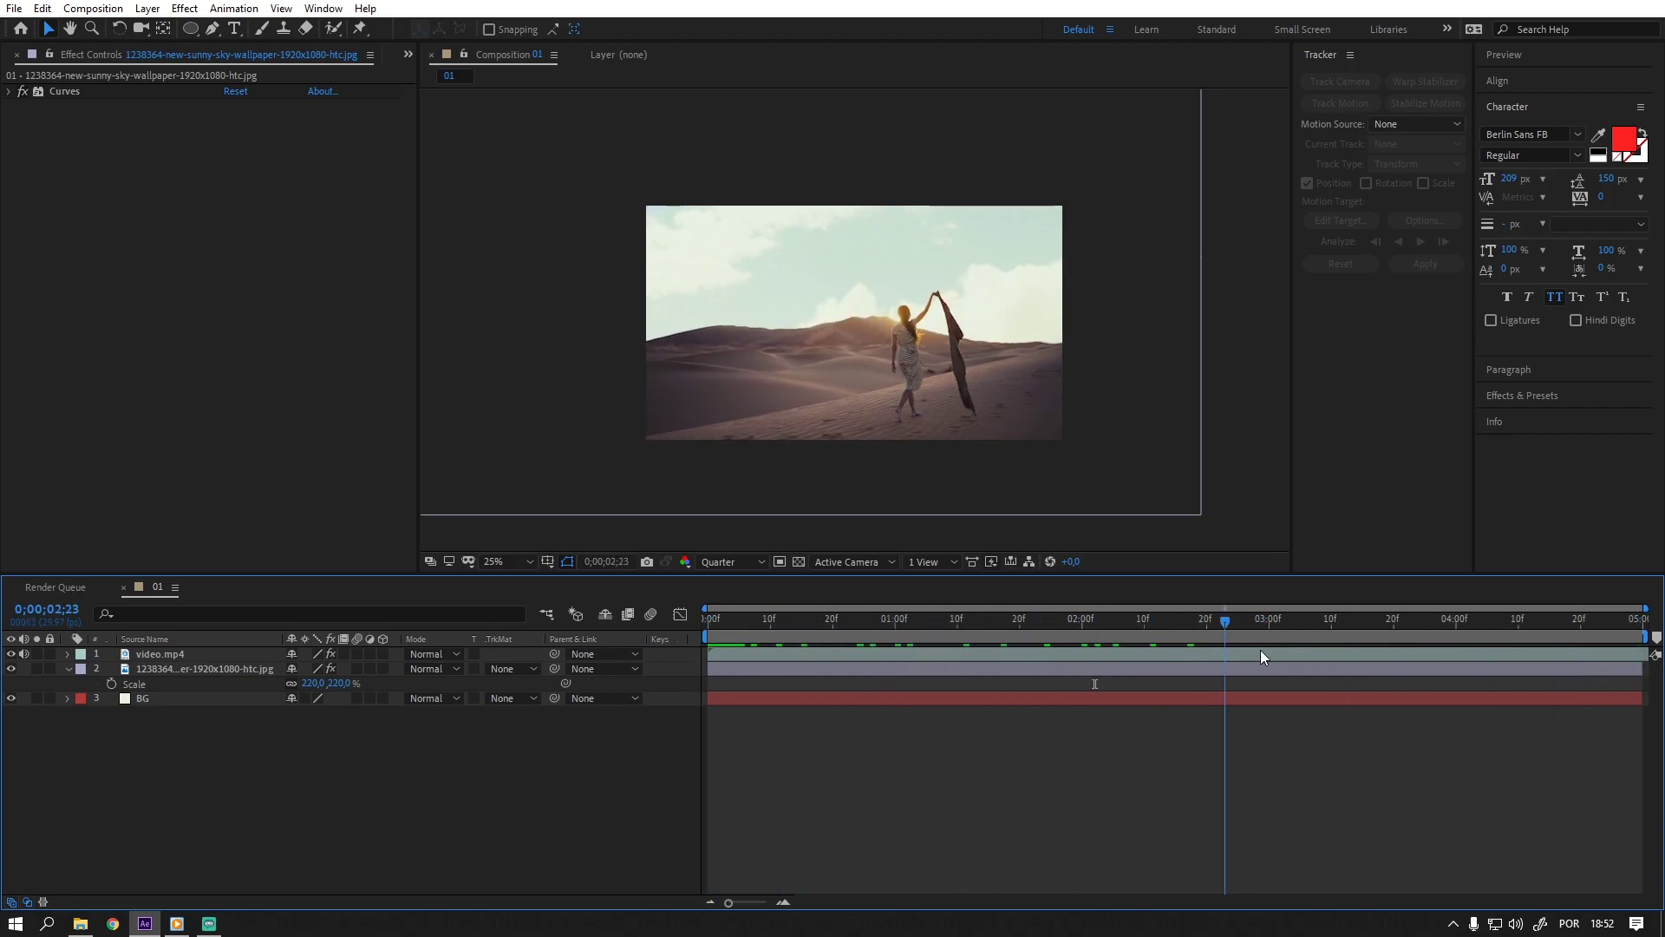
mouse_move(855, 646)
left_mouse_down()
mouse_move(1617, 667)
mouse_move(618, 651)
left_mouse_up()
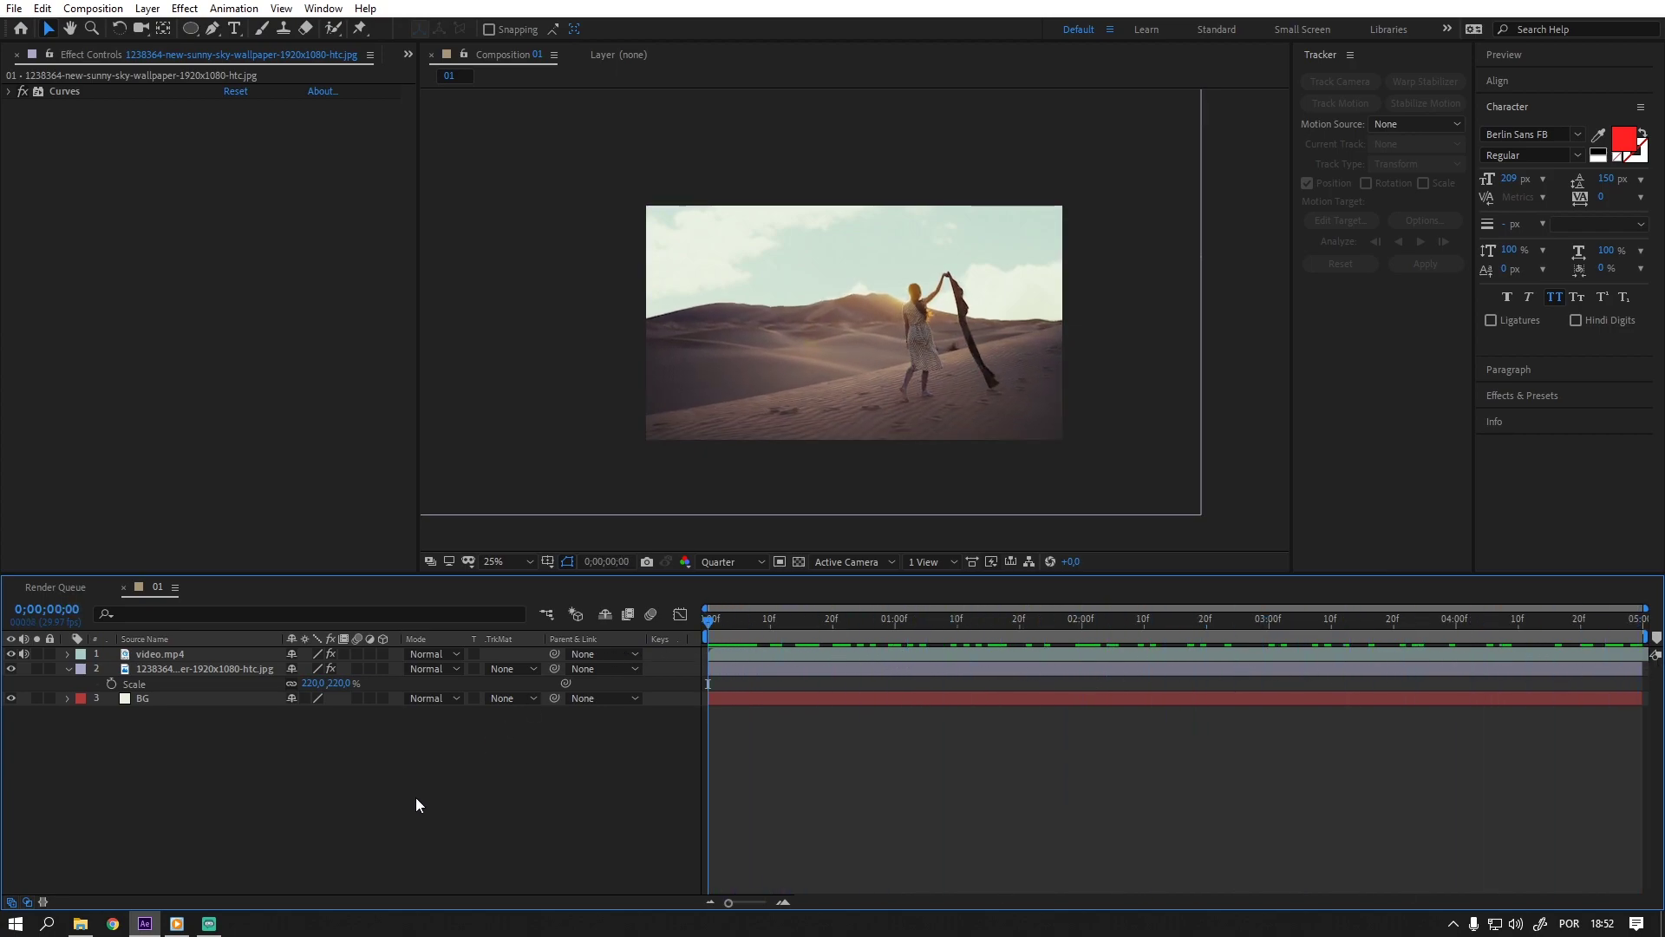
left_click(324, 8)
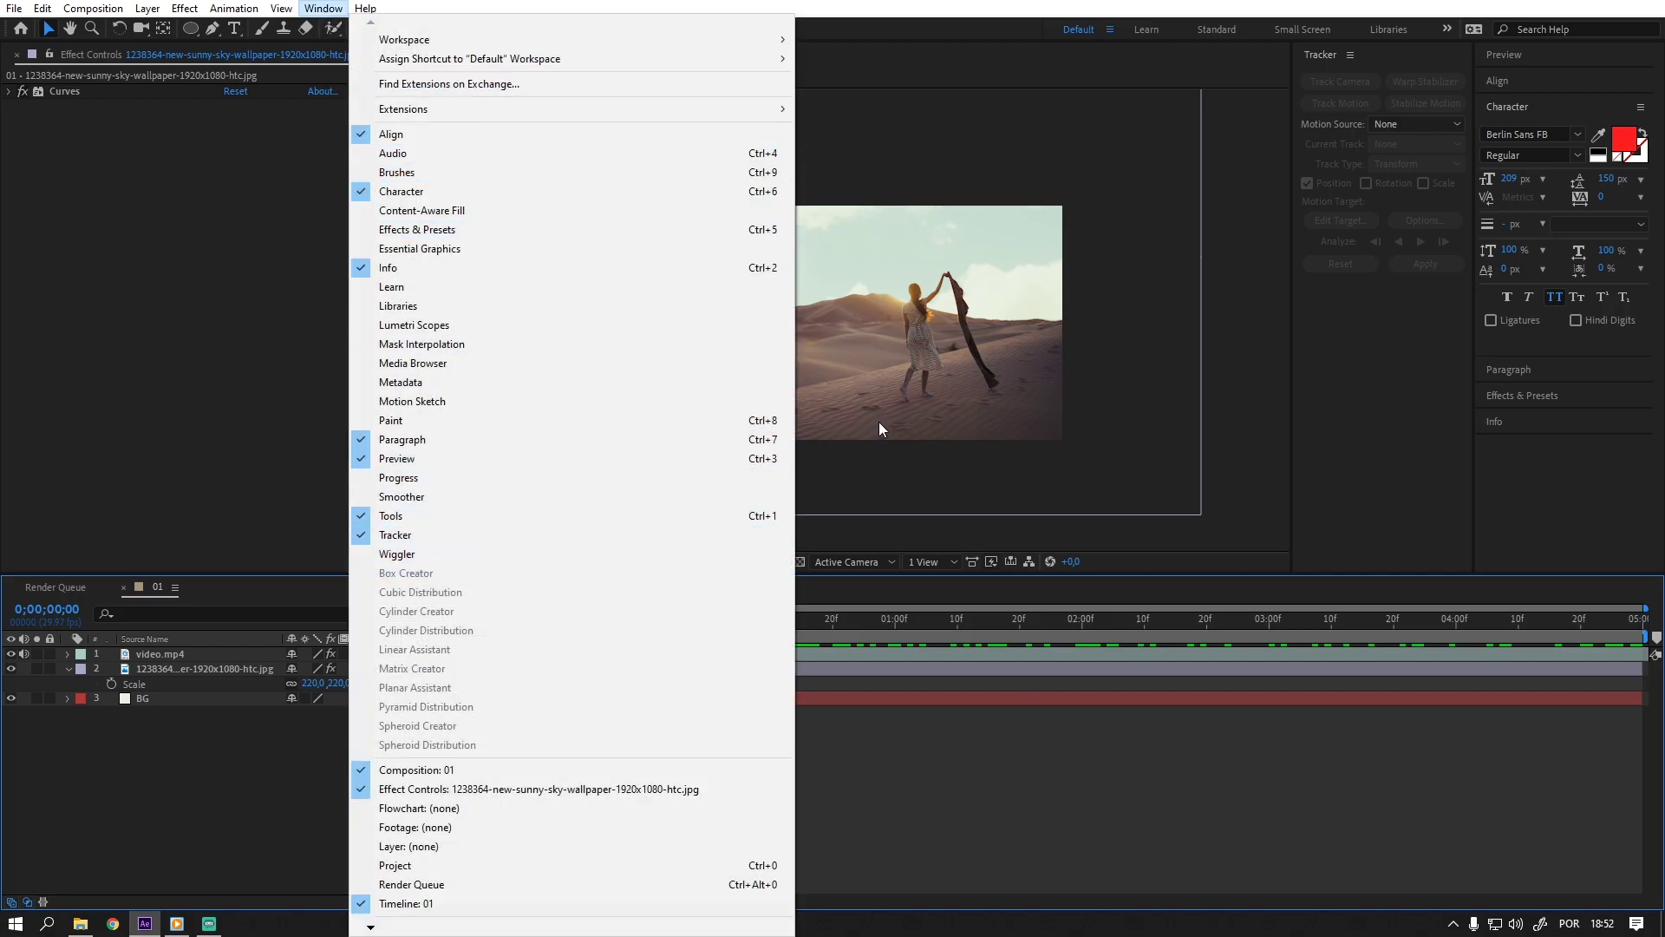
left_click(233, 761)
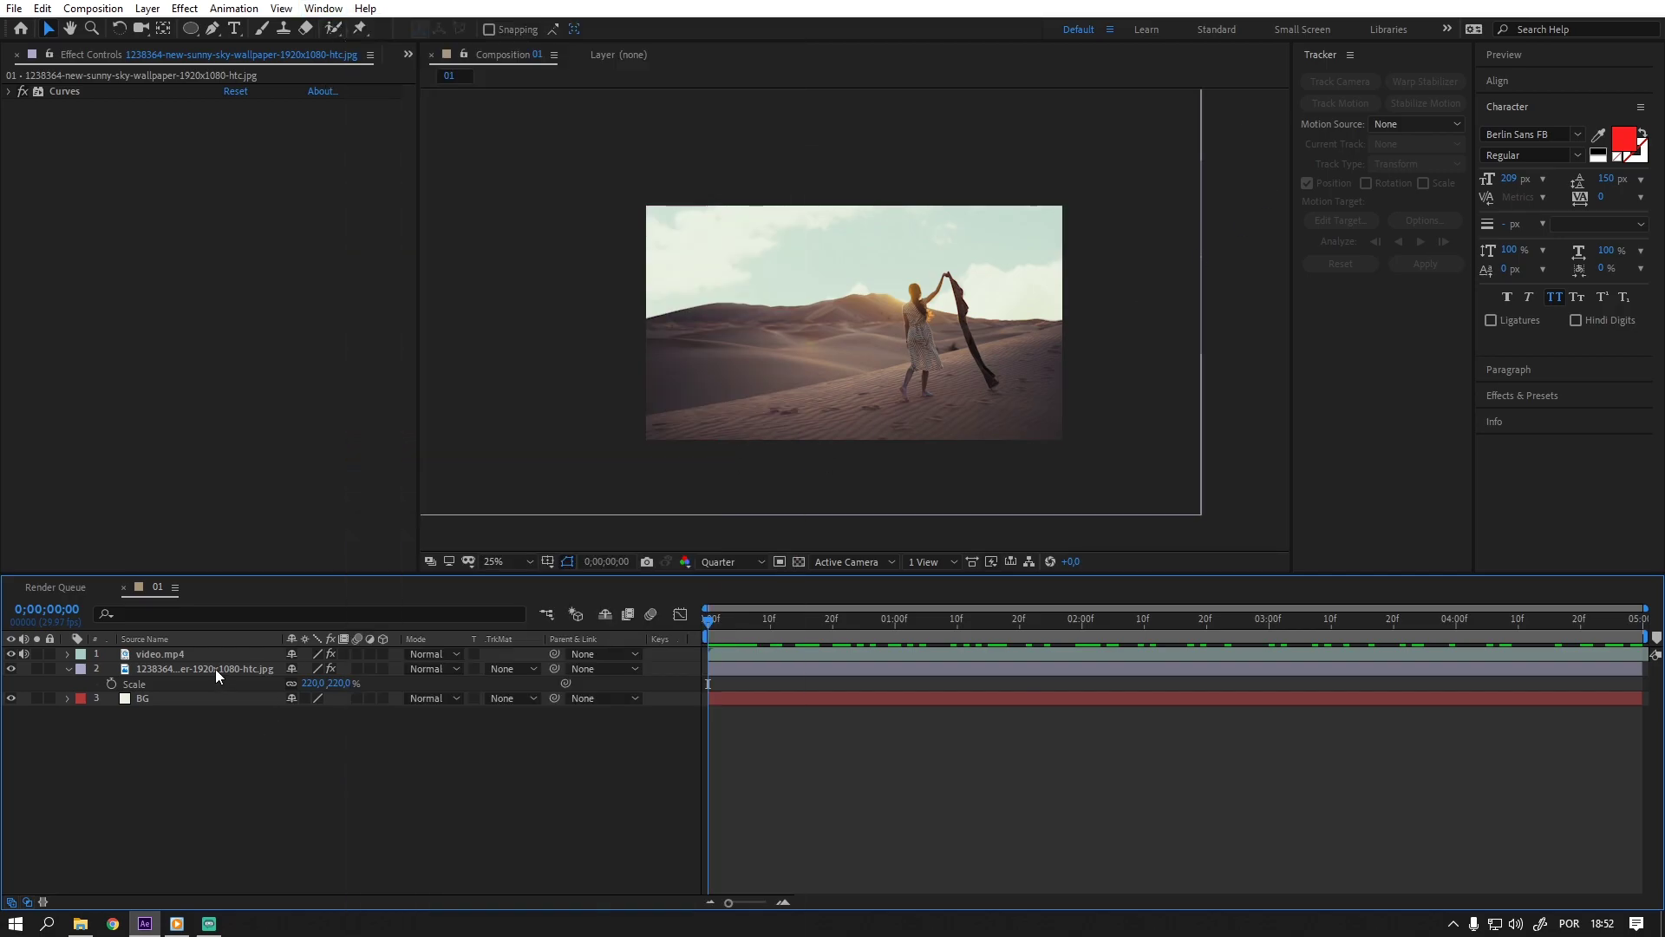
left_click(201, 654)
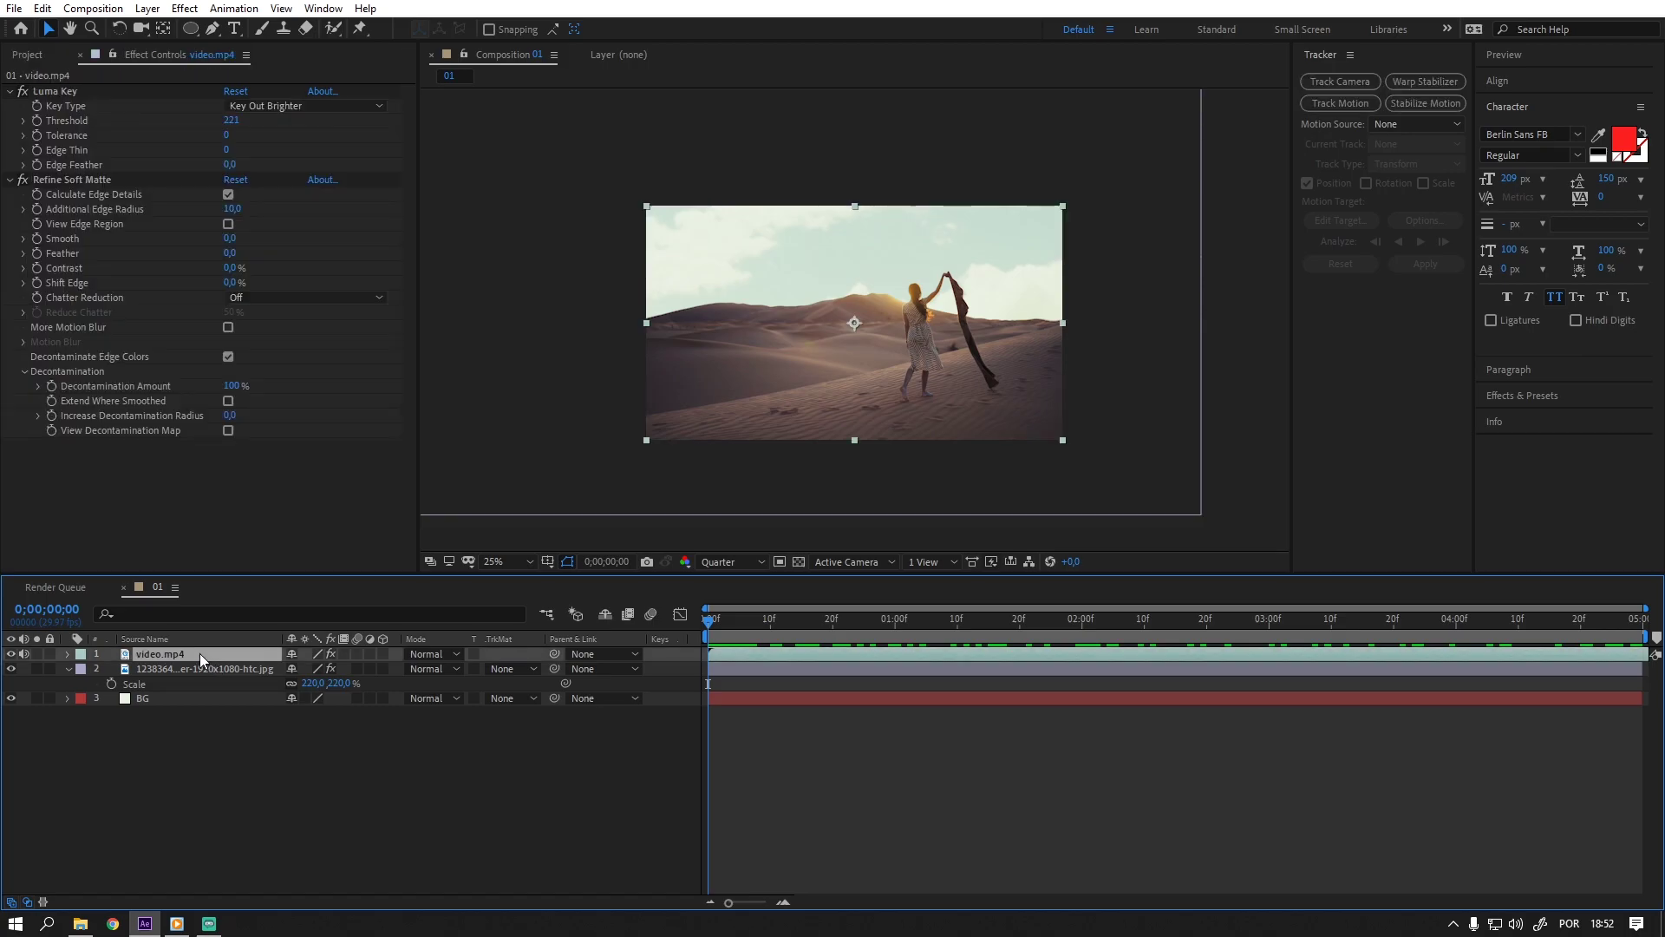
Set video.mp4 as the motion source and create a new position track.
left_click(1420, 131)
left_click(1409, 162)
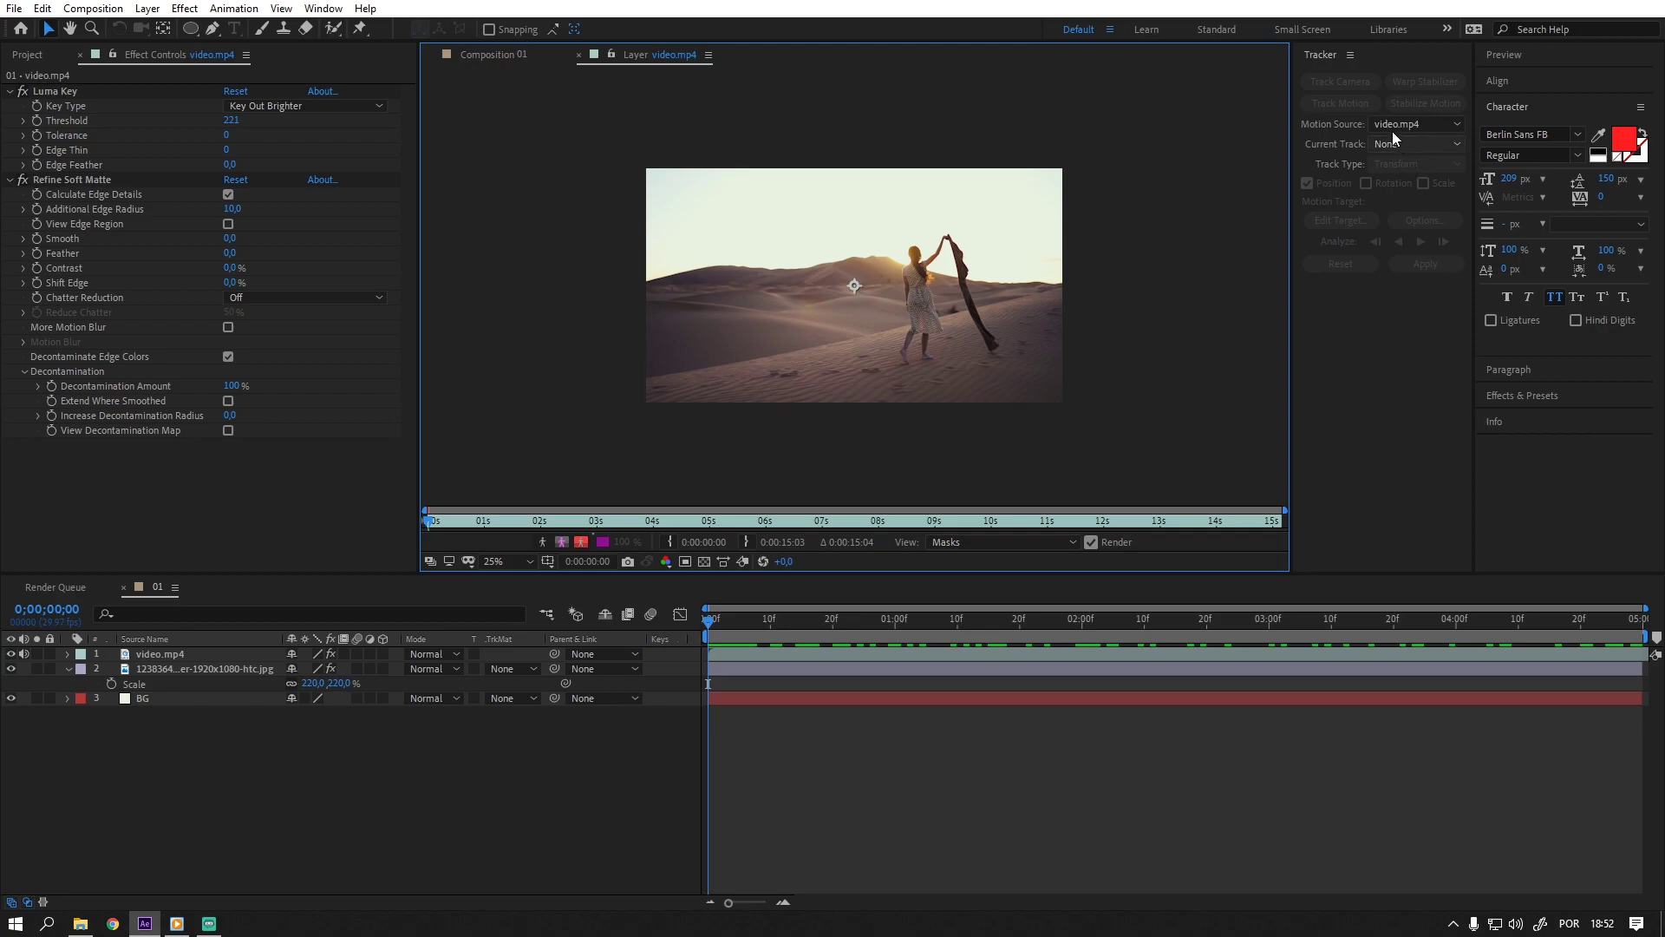
left_click(1391, 142)
left_click(1392, 162)
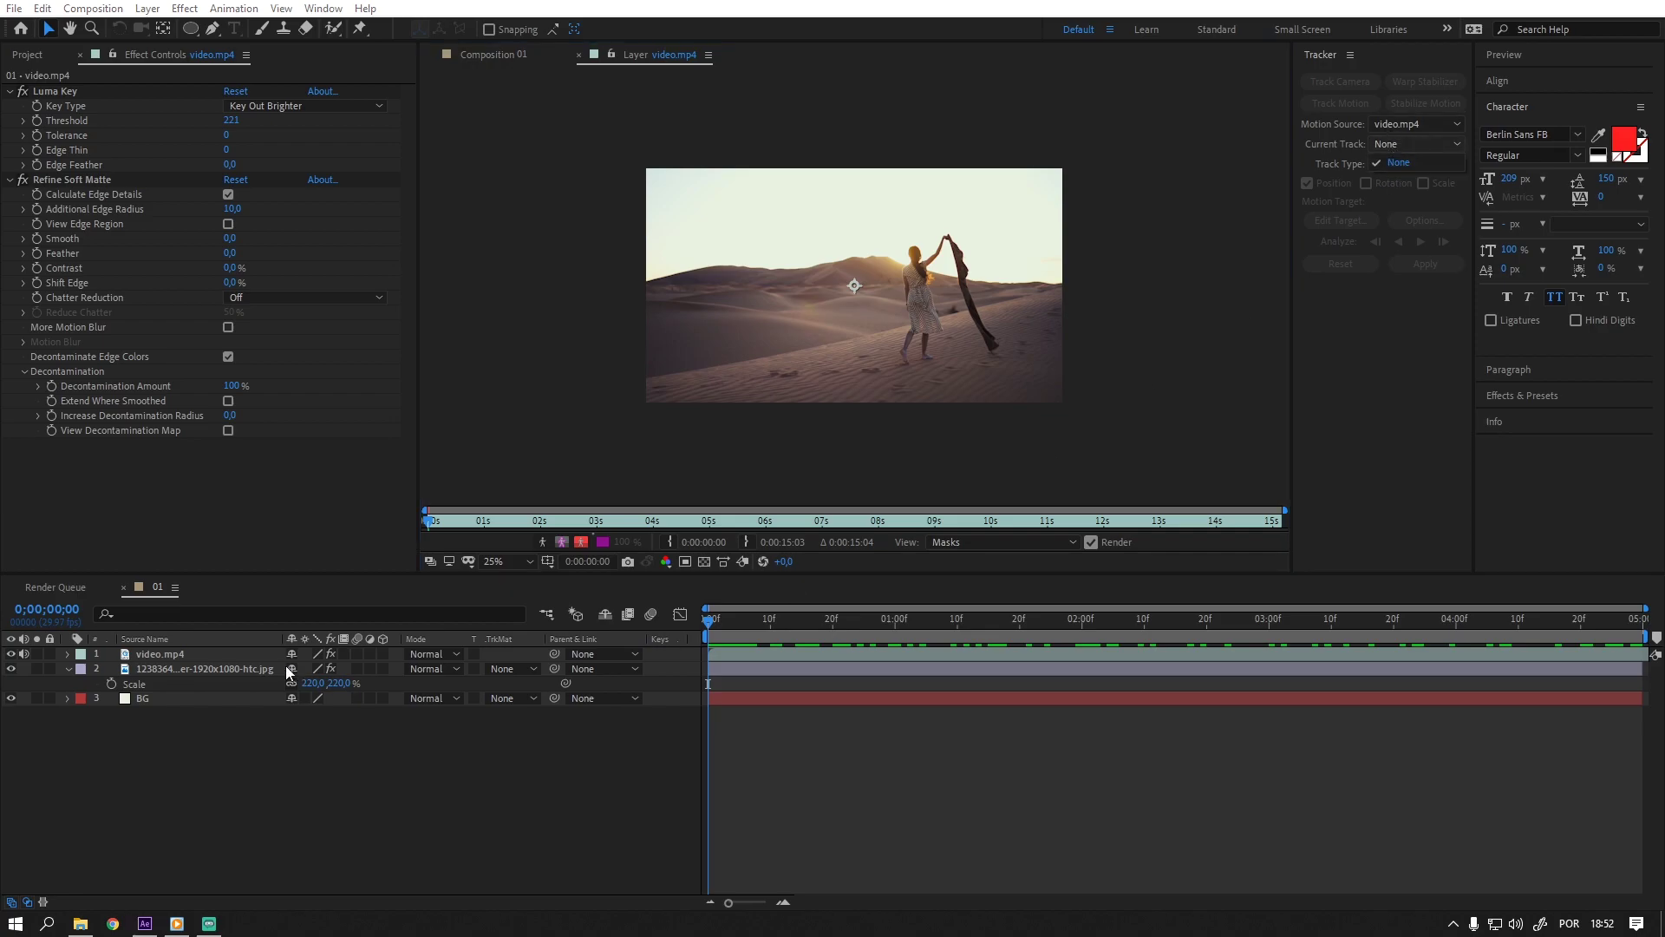
left_click(1348, 105)
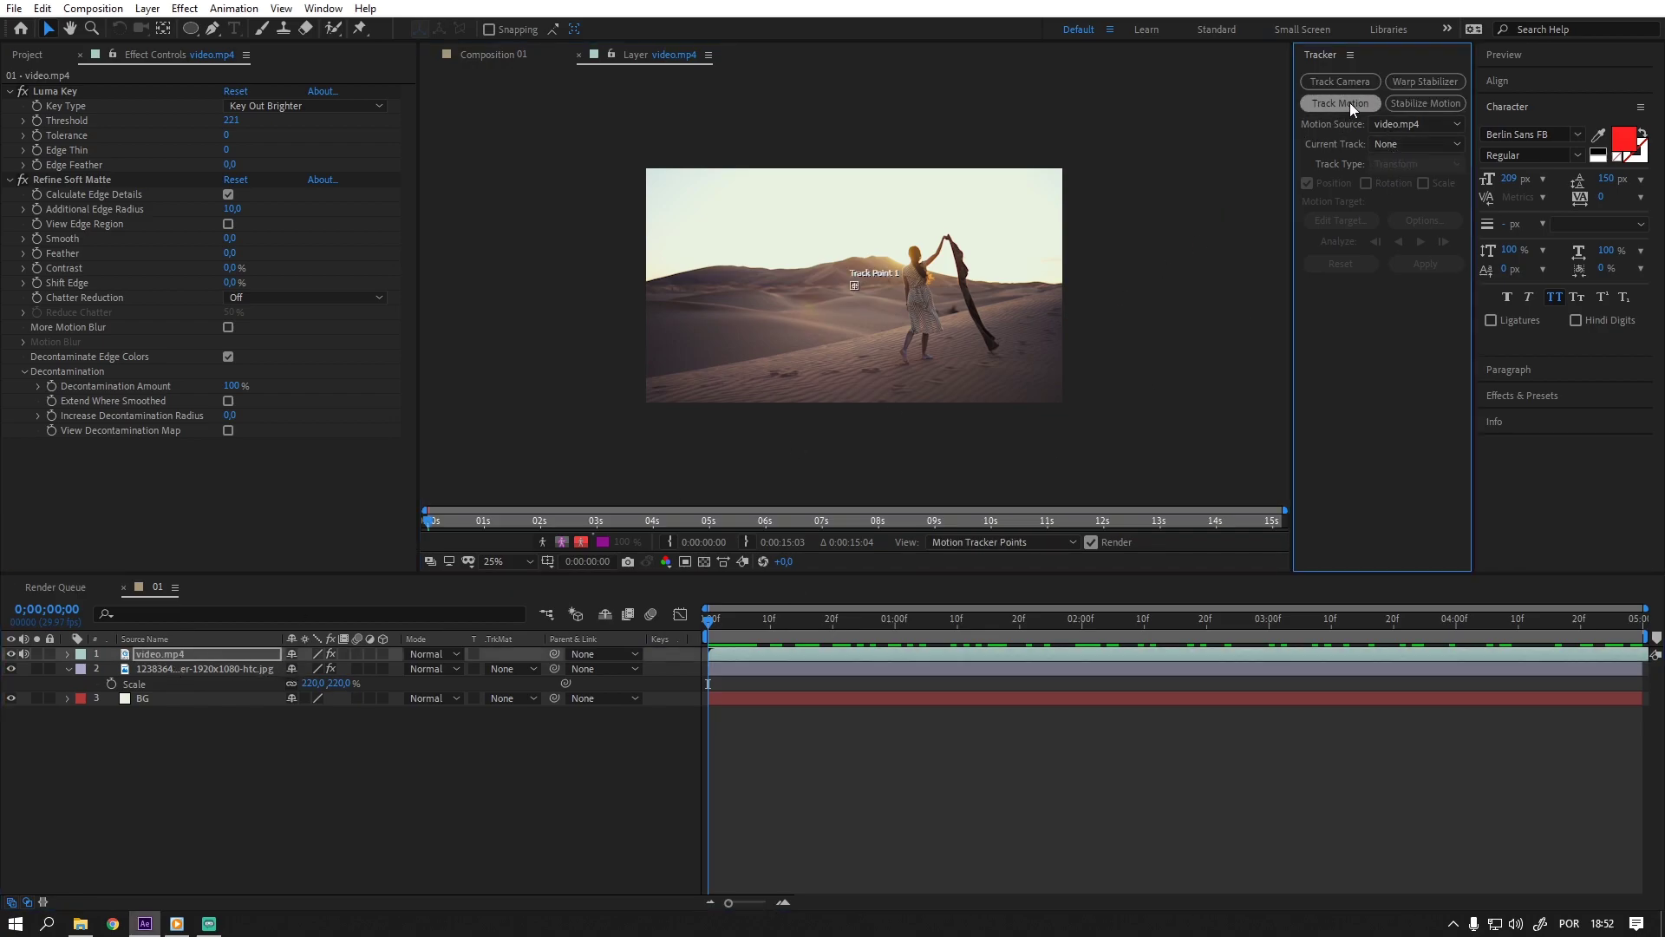
Zoom into the dunes and place Track Point 1 on a small dark sand feature.
scroll(854, 289, "up", 1)
scroll(854, 288, "up", 1)
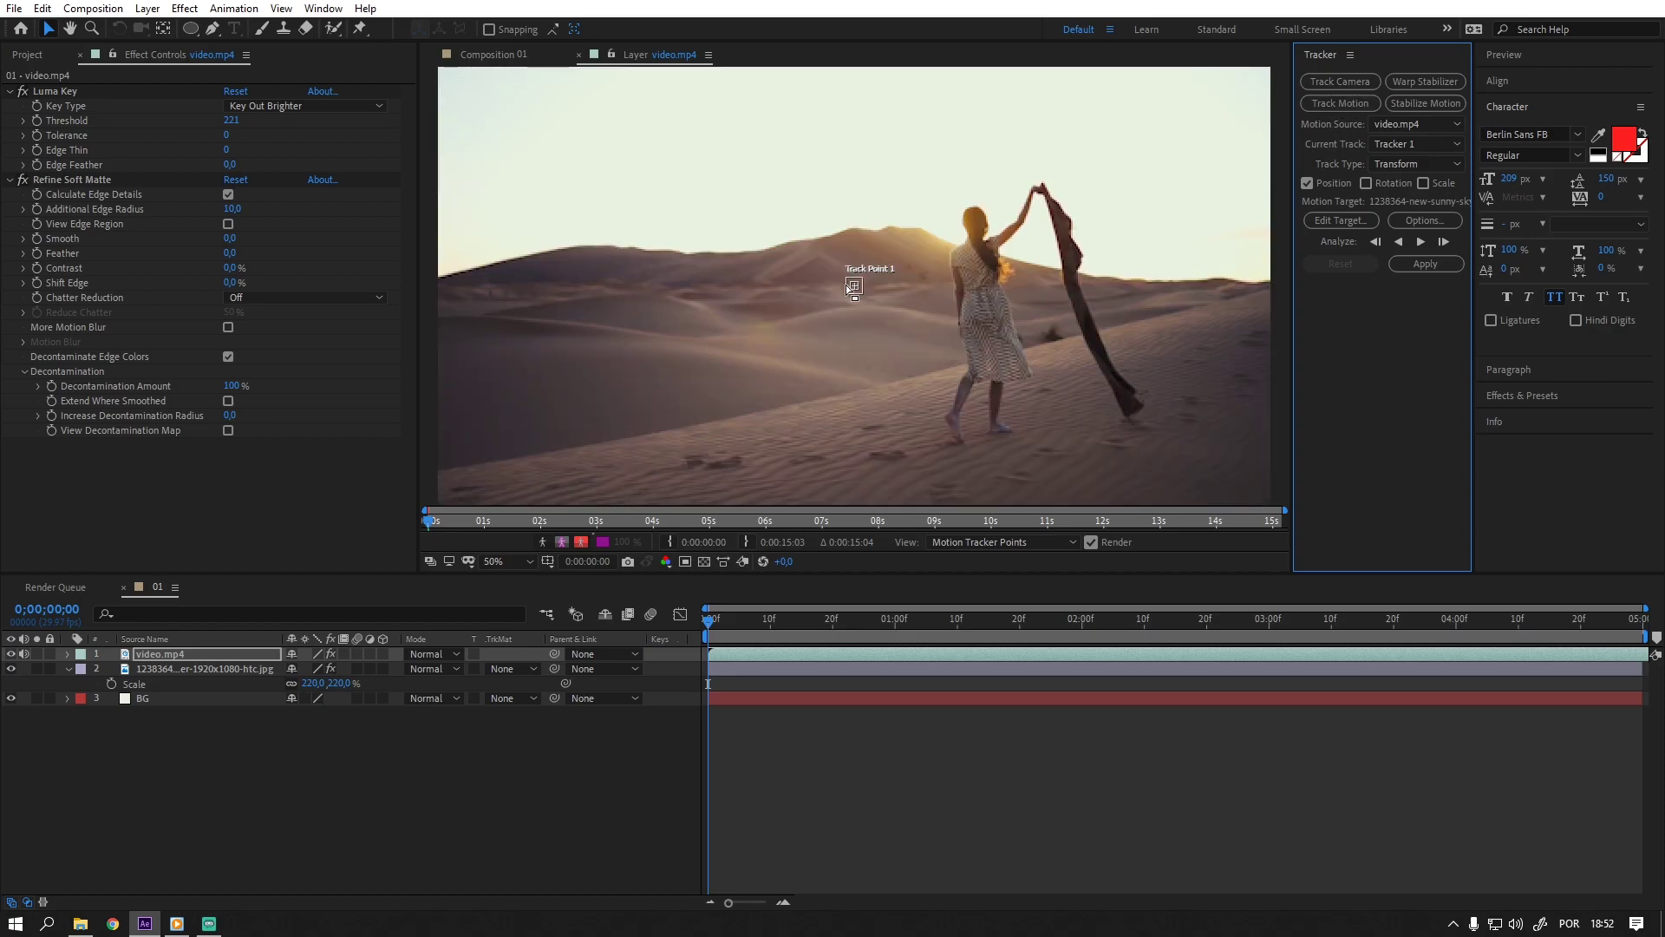
scroll(854, 289, "up", 2)
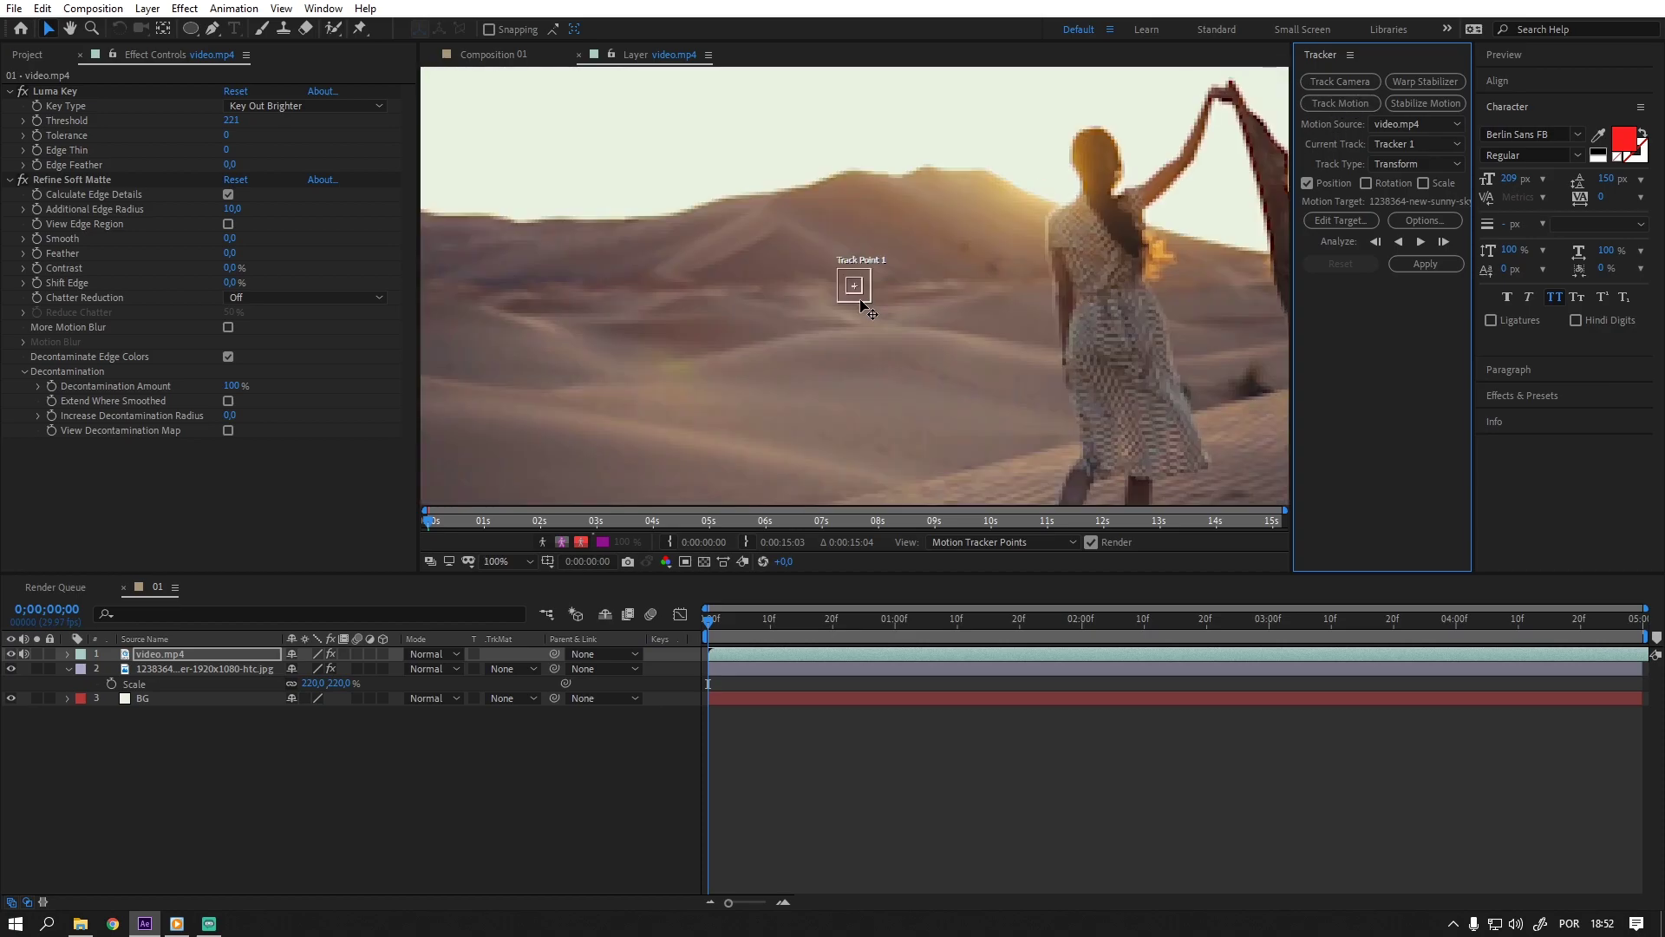
mouse_move(861, 301)
left_mouse_down()
mouse_move(1277, 285)
mouse_move(539, 314)
left_mouse_up()
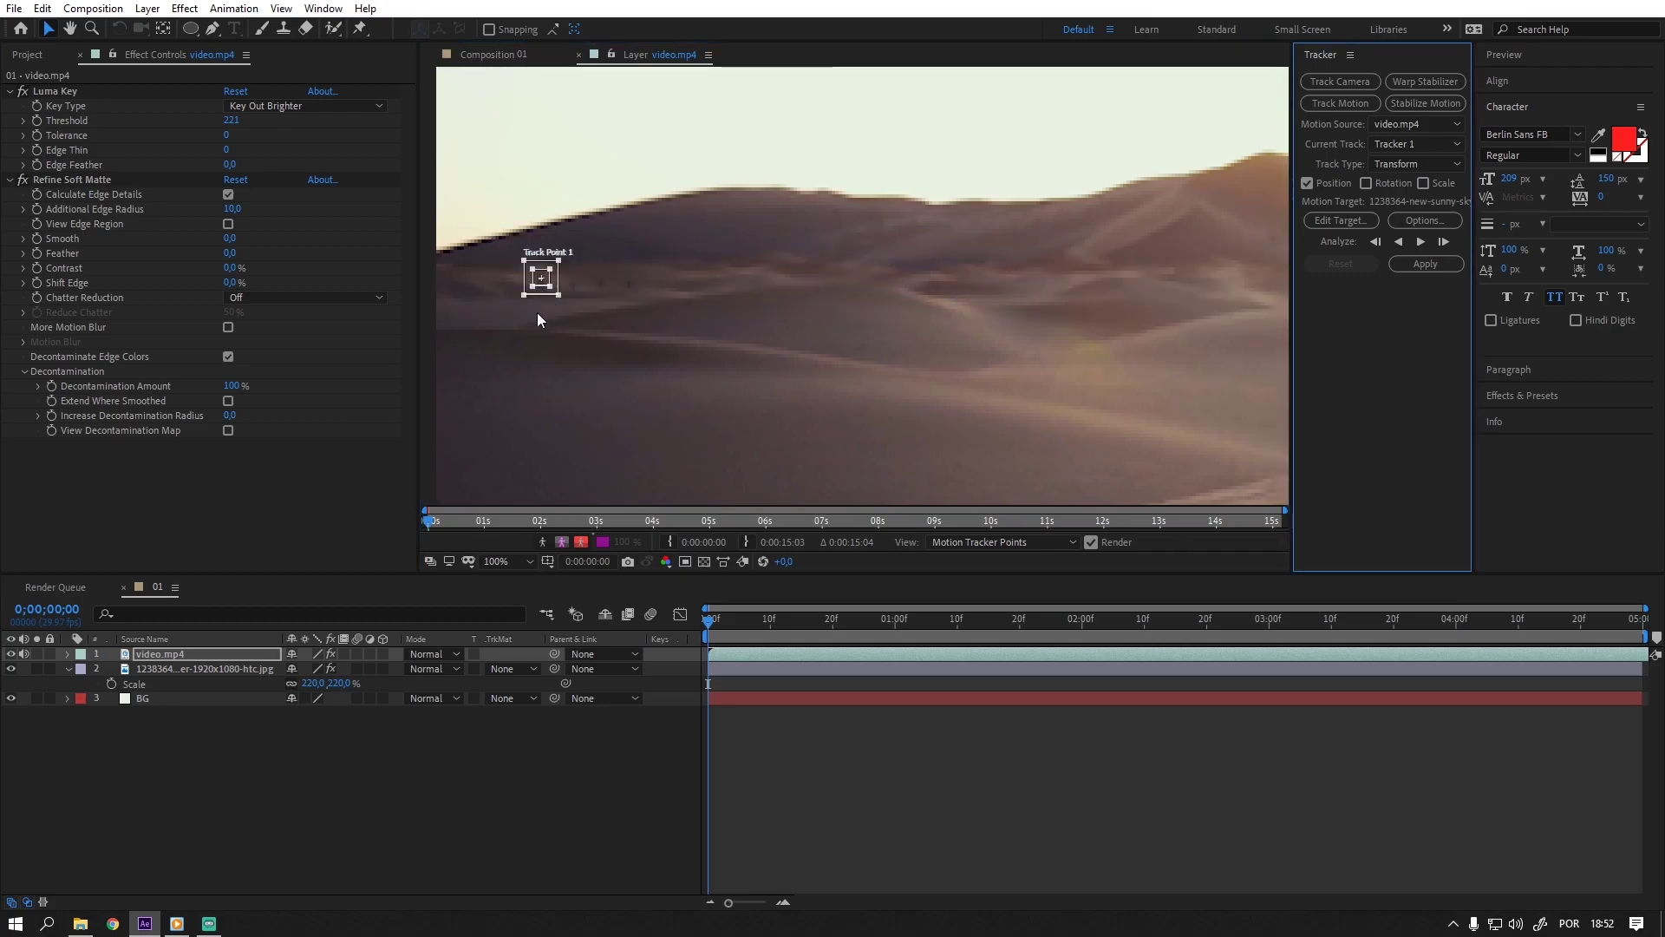
scroll(539, 314, "up", 4)
left_click_drag(876, 334, 885, 357)
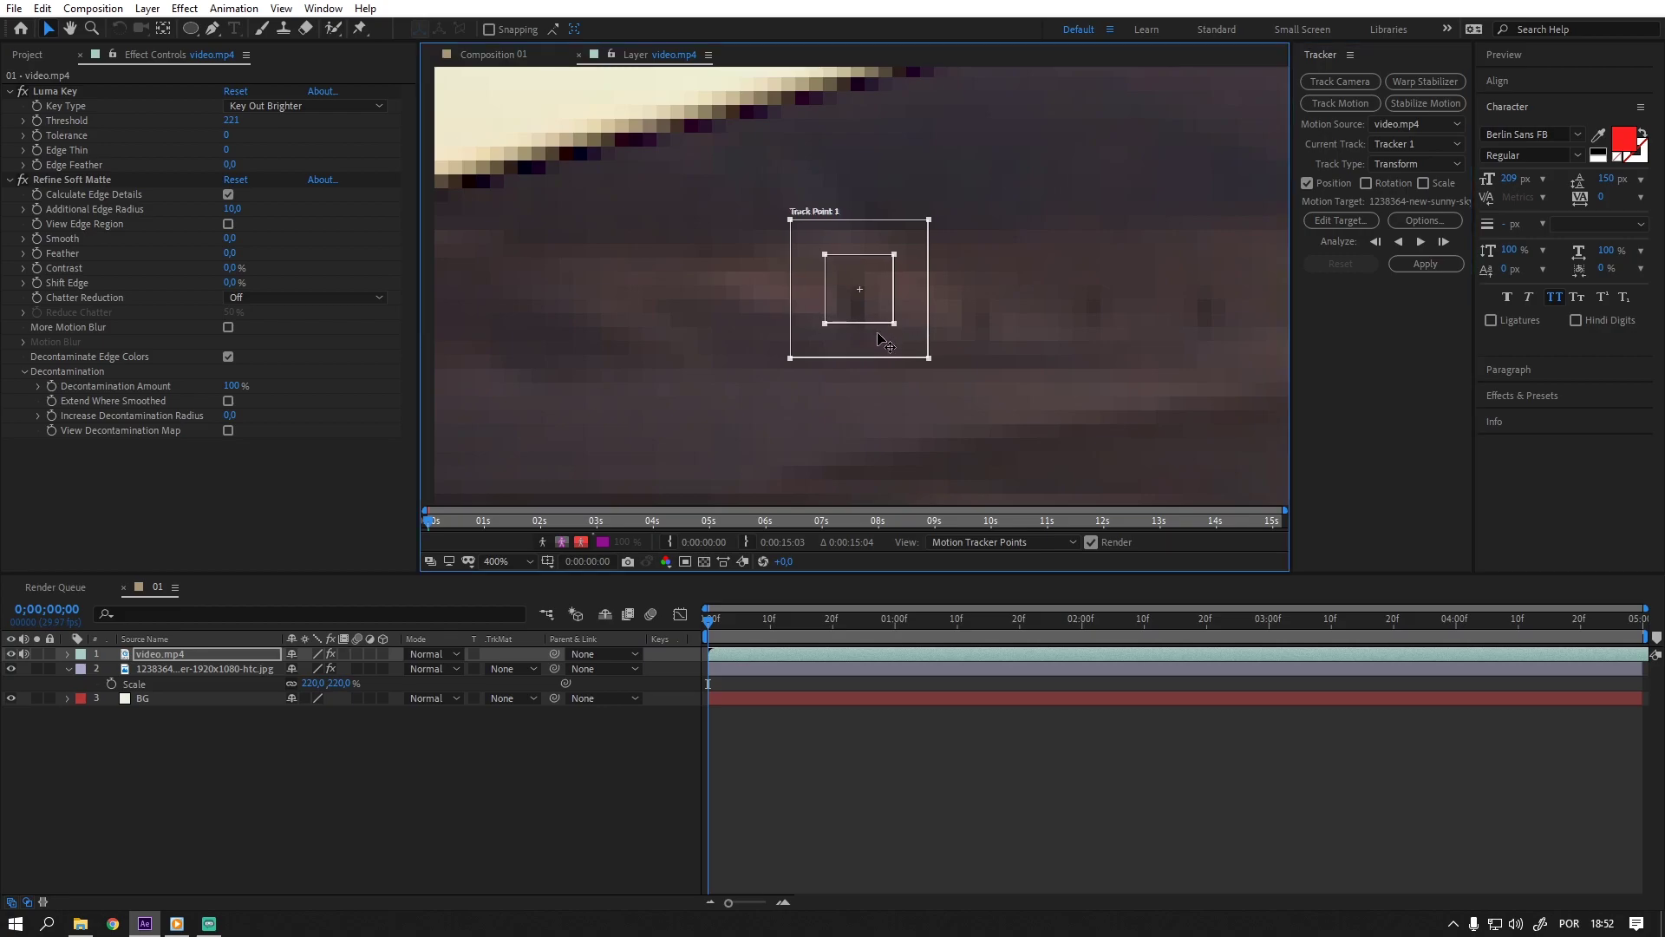
scroll(881, 356, "up", 1)
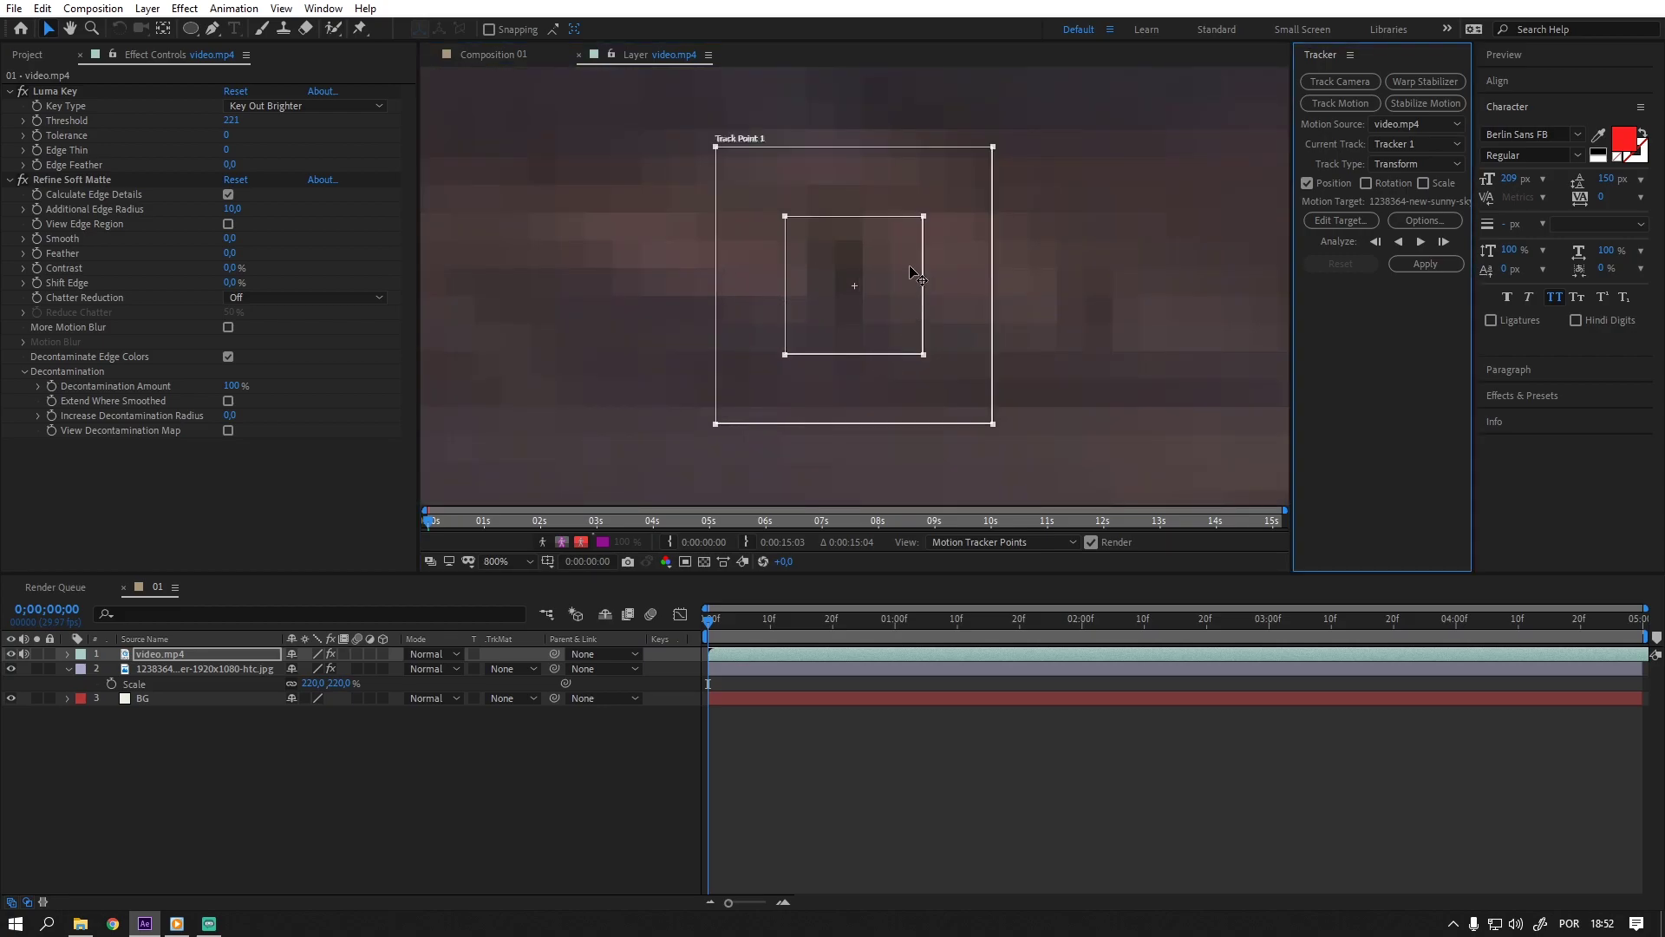
left_click_drag(882, 373, 875, 367)
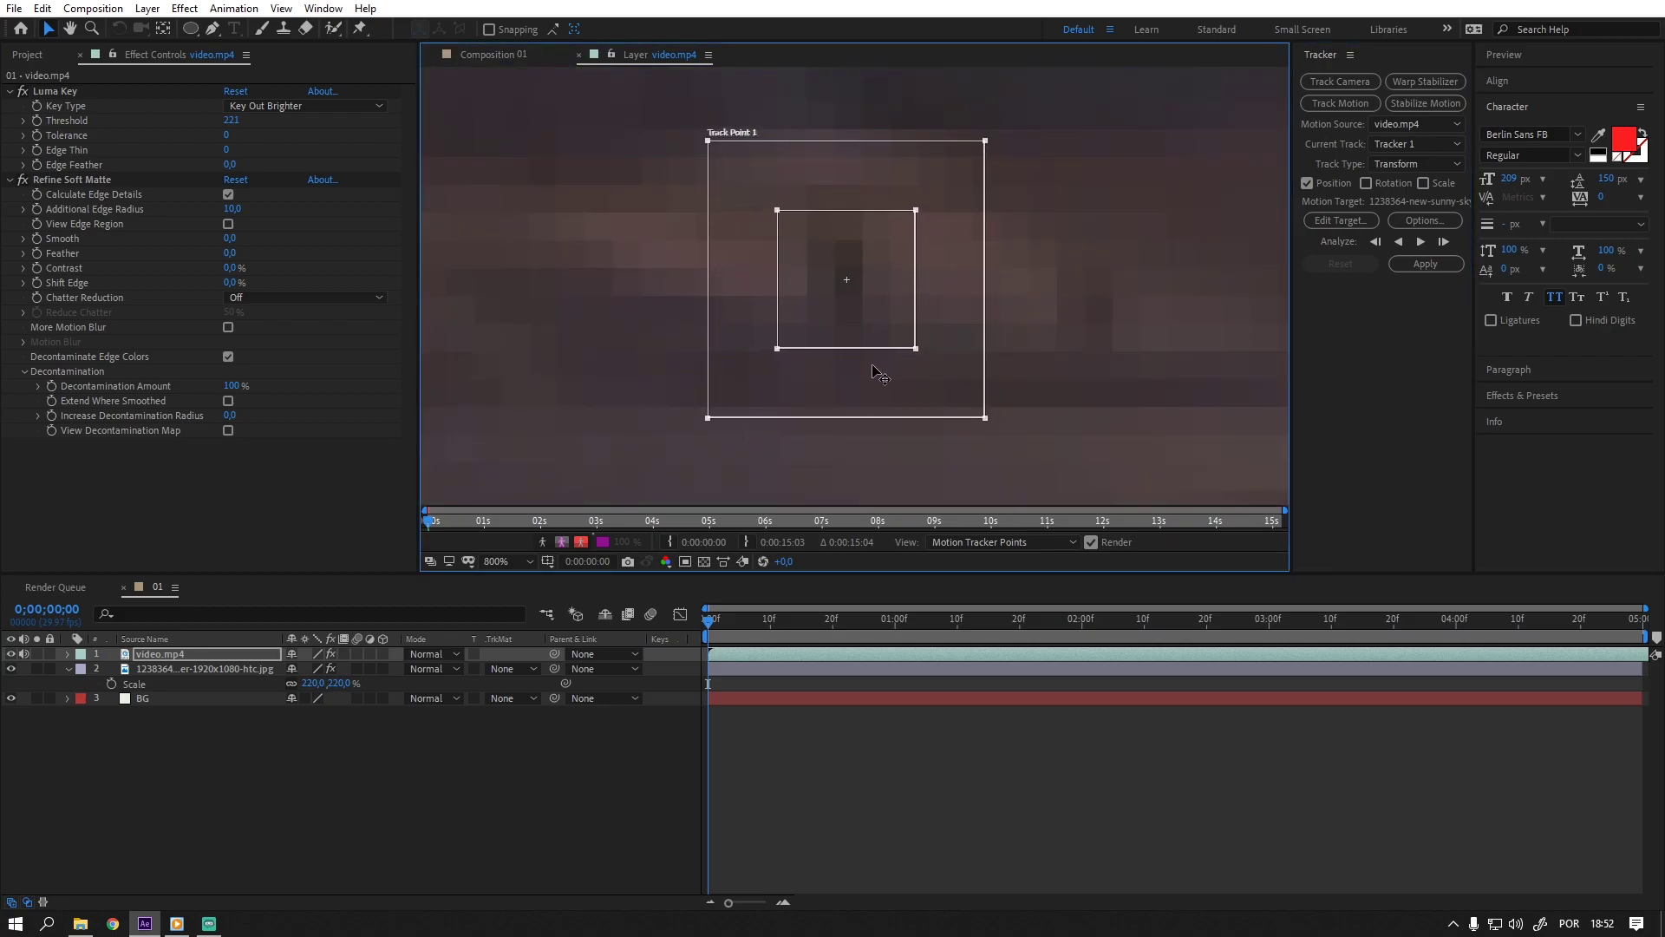
Tighten the feature and search regions around the dark spot, then zoom the view back out.
left_click(916, 213)
left_click_drag(915, 210, 890, 234)
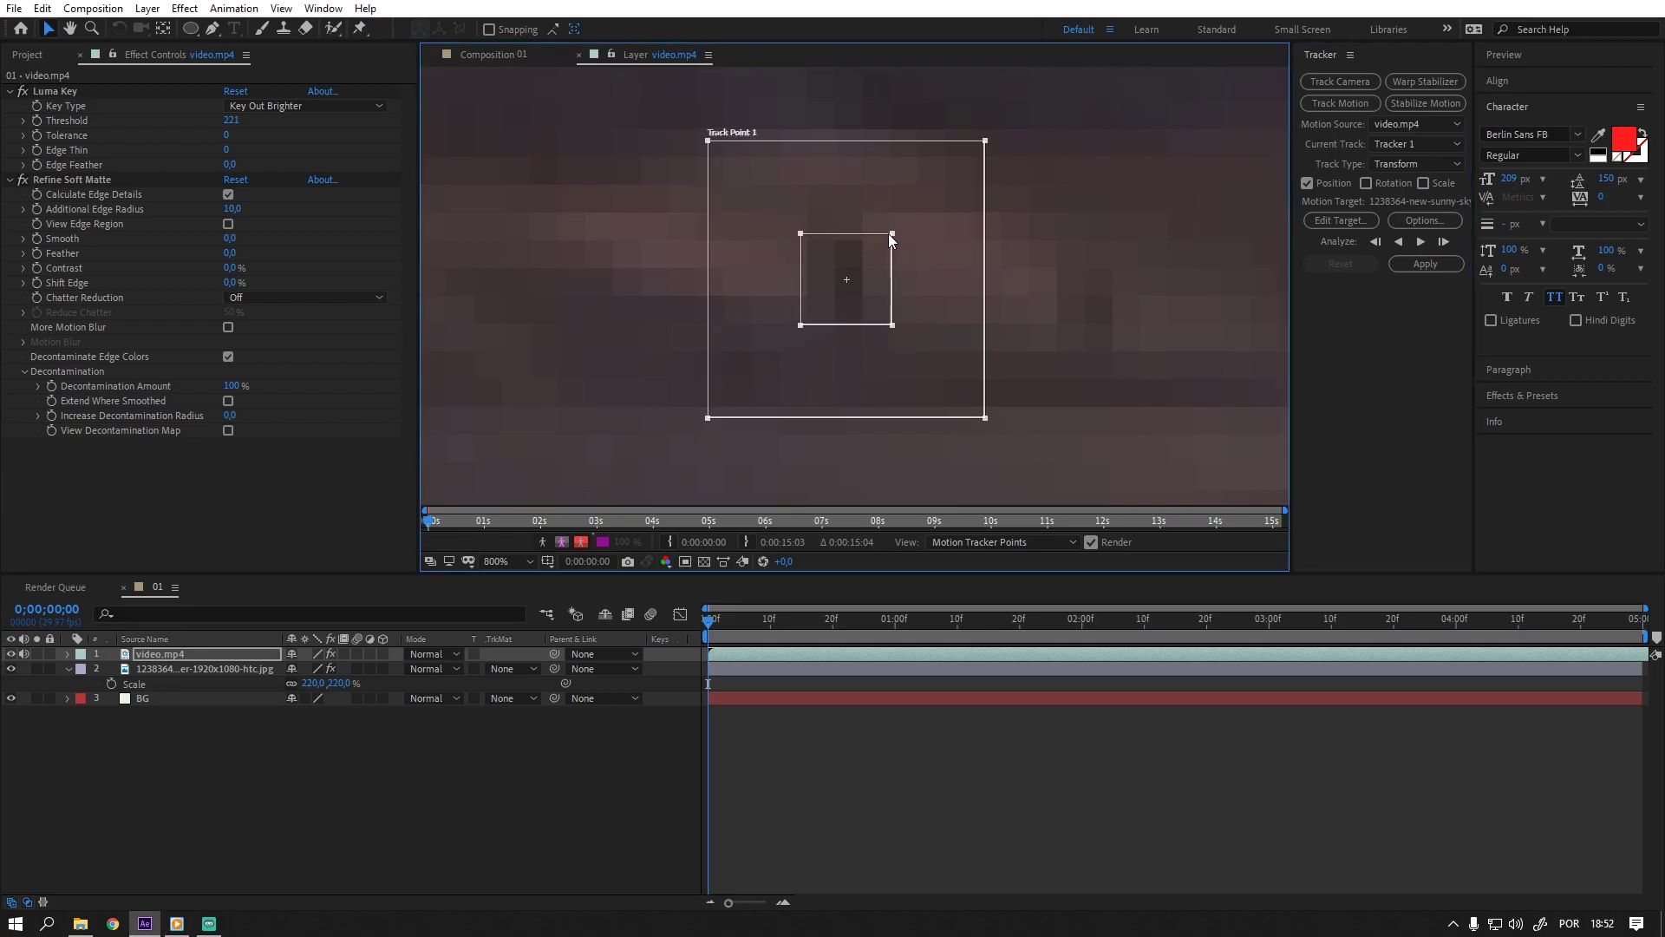
left_click_drag(986, 143, 944, 182)
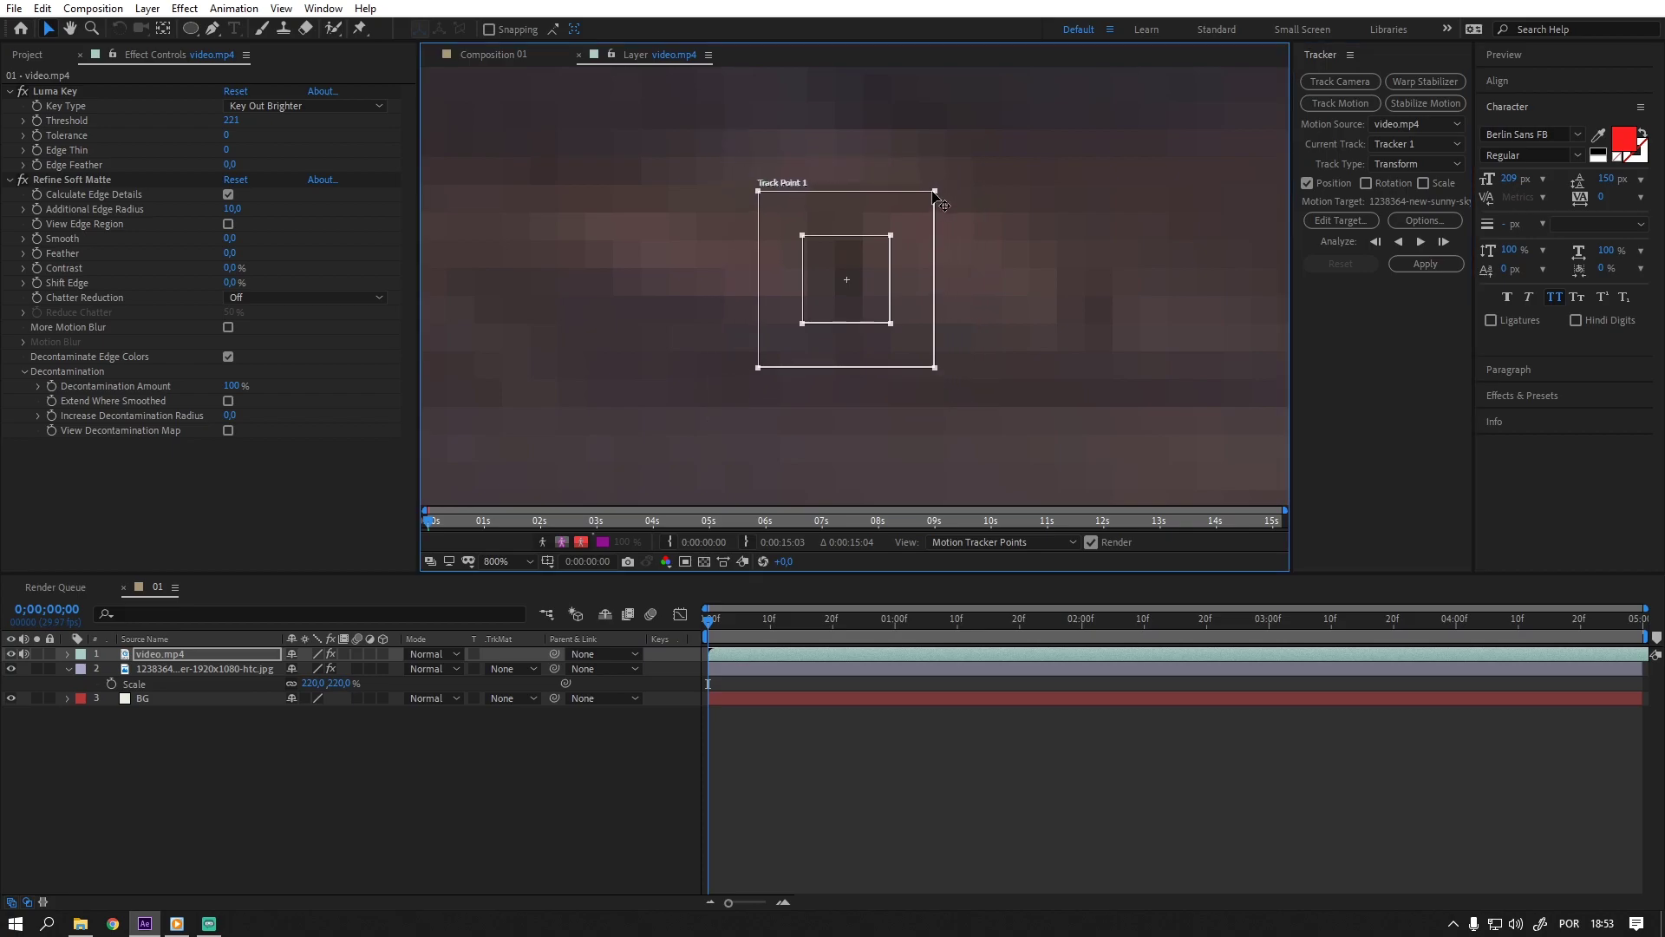
key("comma")
scroll(835, 363, "down", 4)
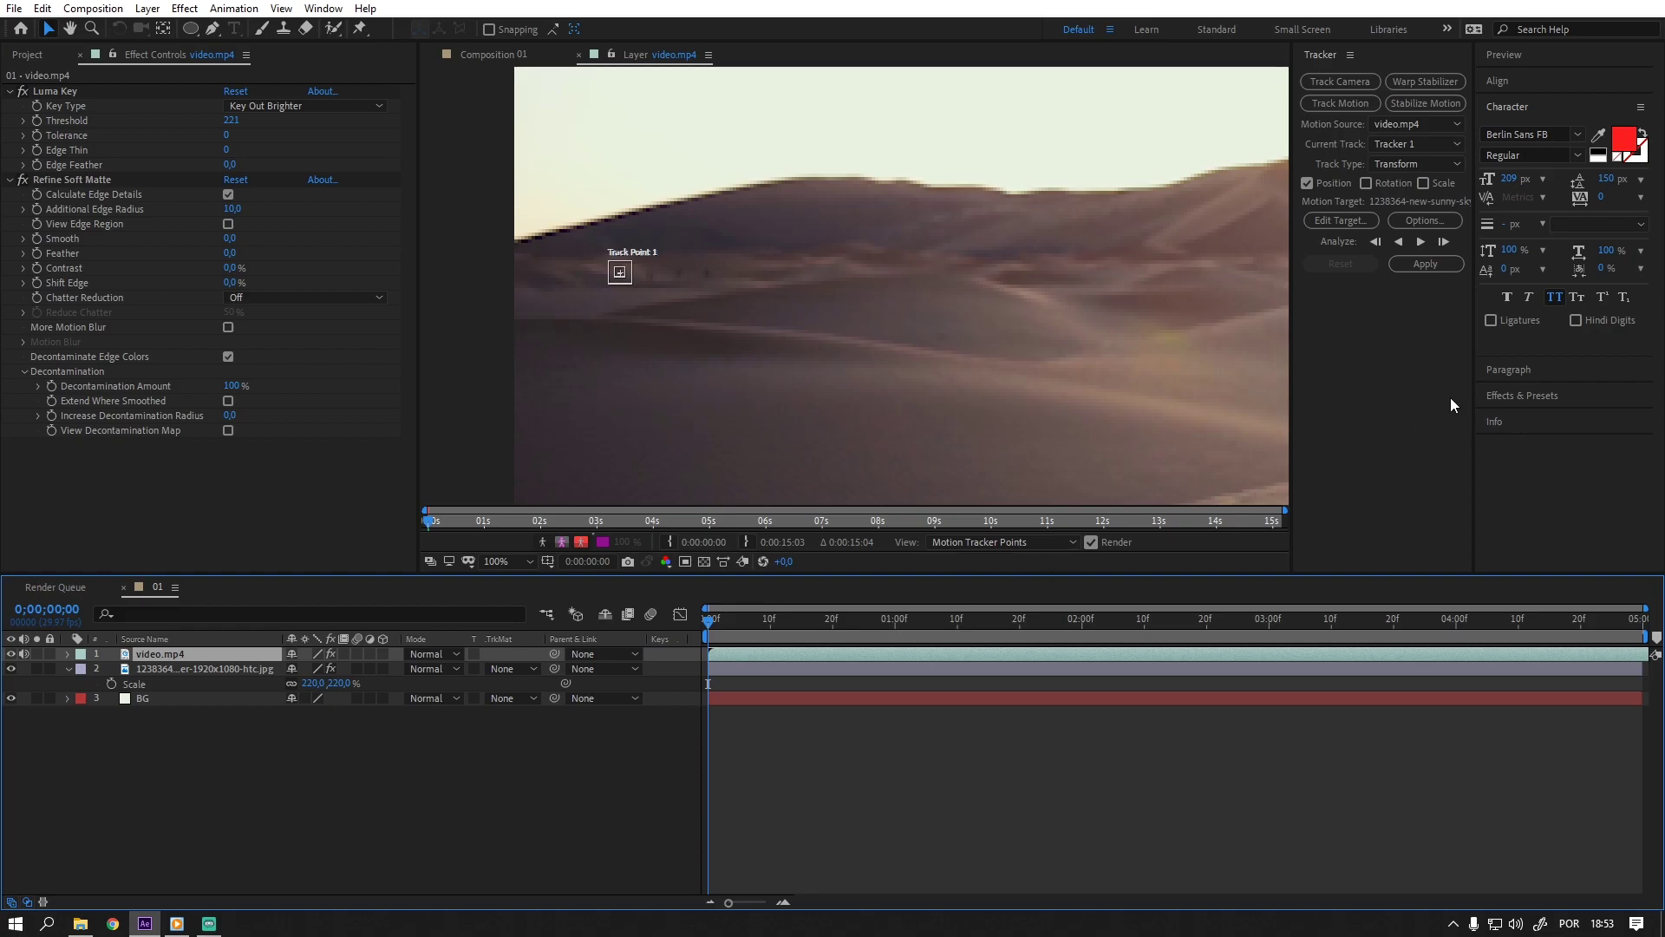
Analyze Track Point 1 forward through the clip, then return to frame 0.
left_click(1424, 241)
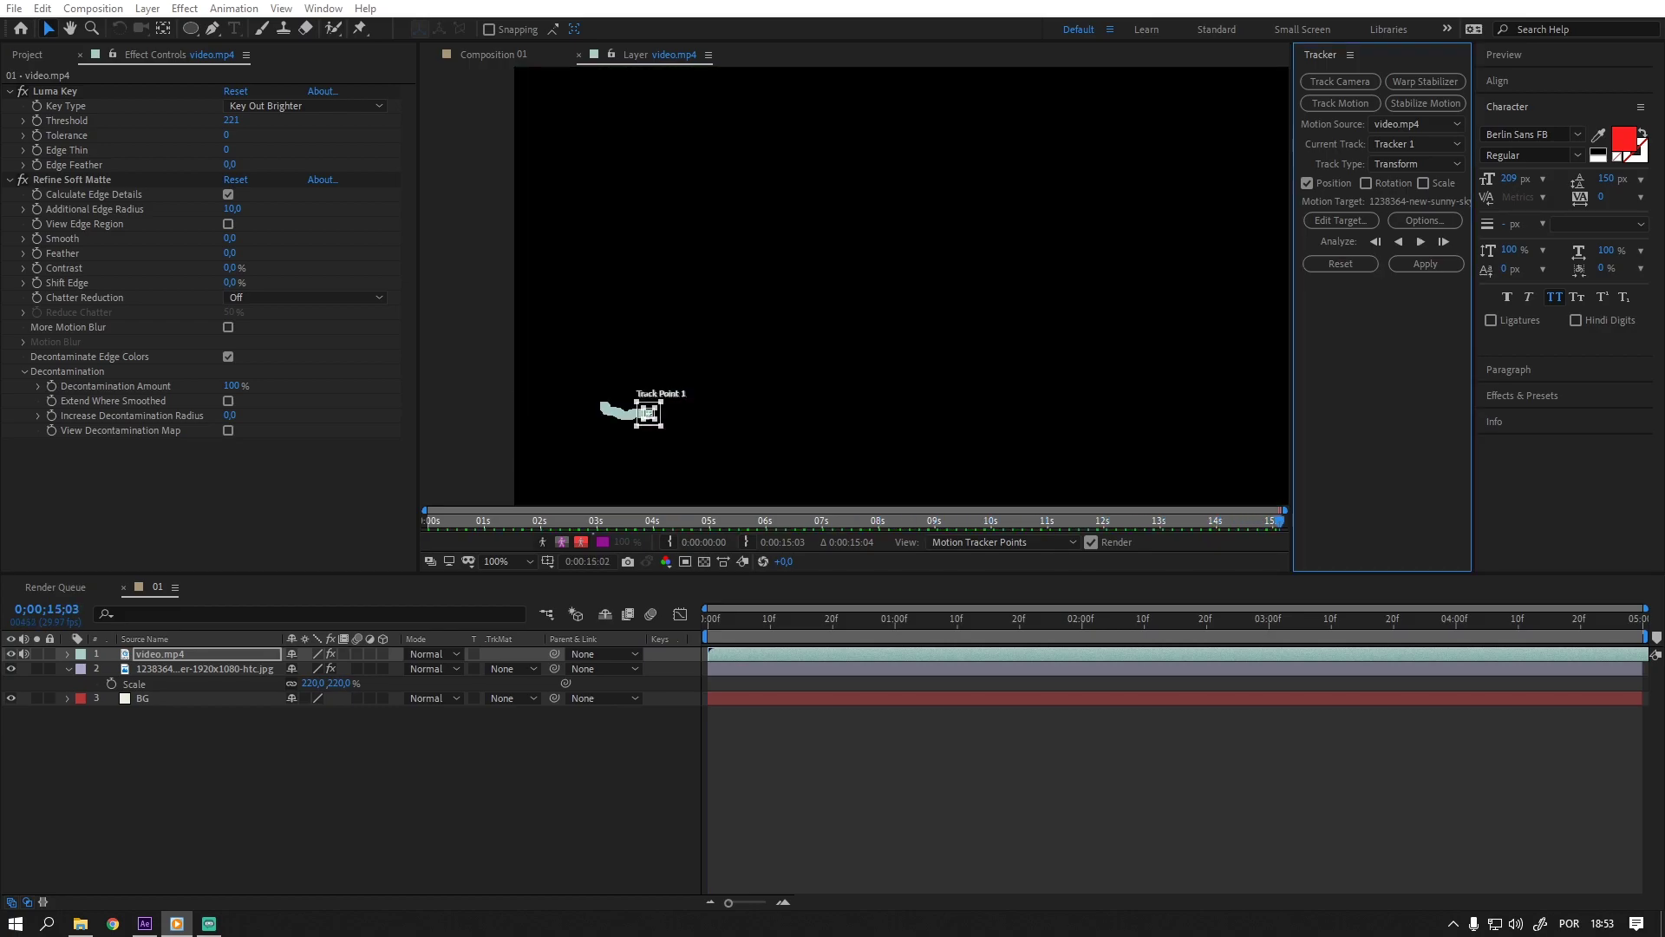
left_click(338, 749)
left_click(706, 617)
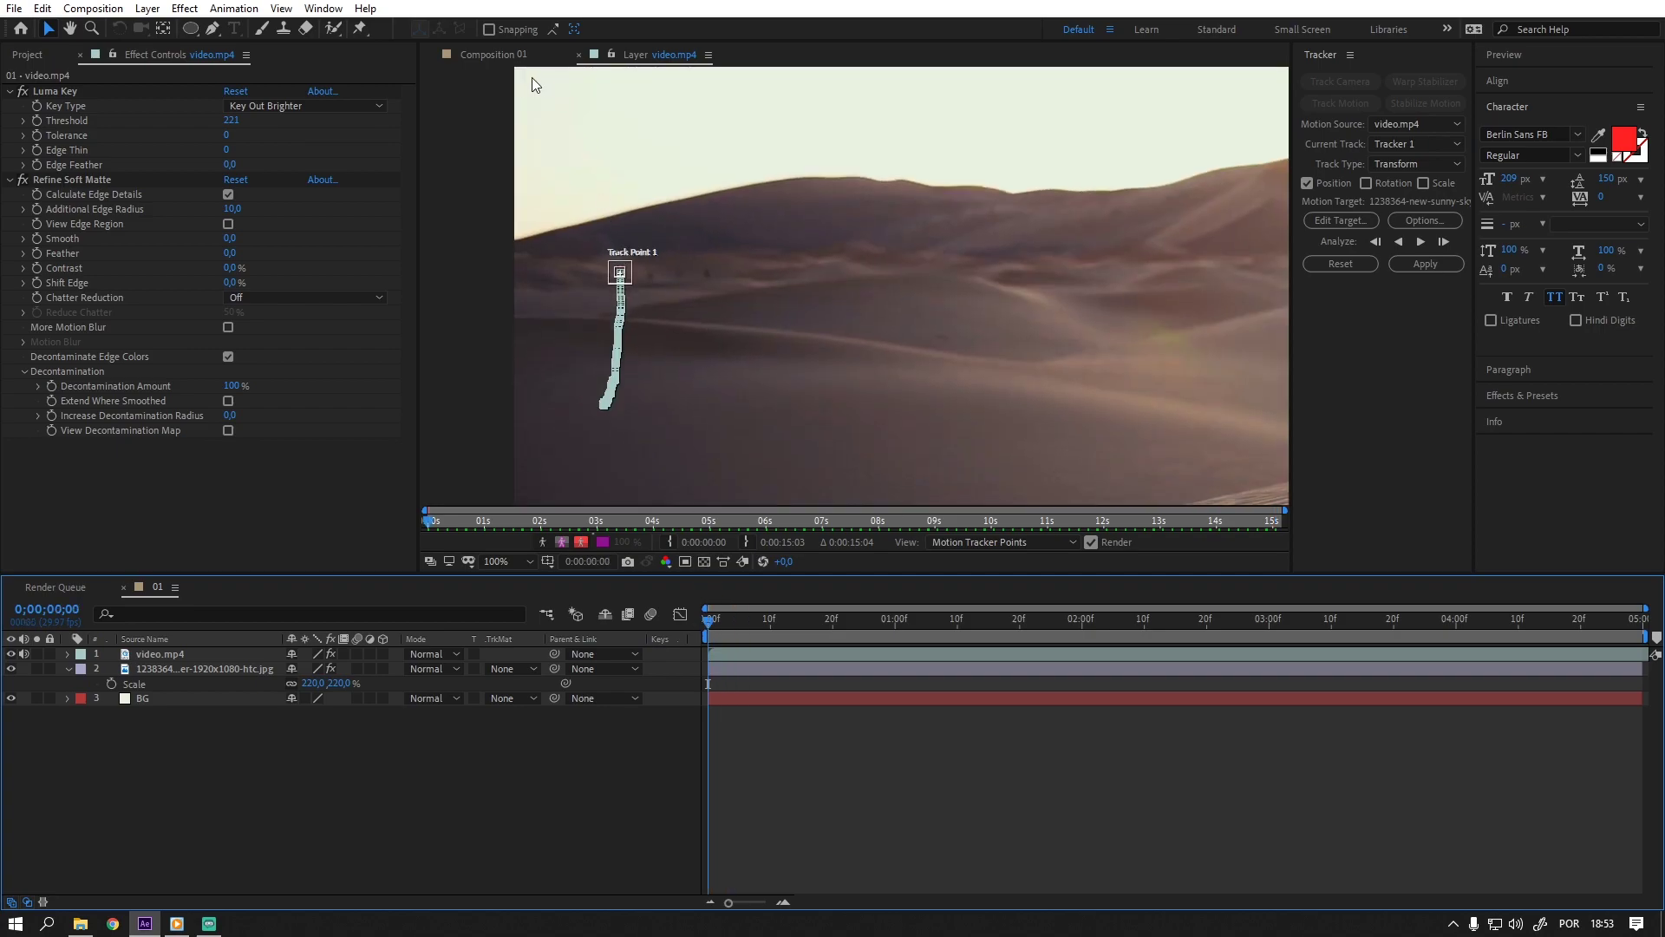
Bring Composition 01 back to the viewer and clear the layer selection.
left_click(496, 54)
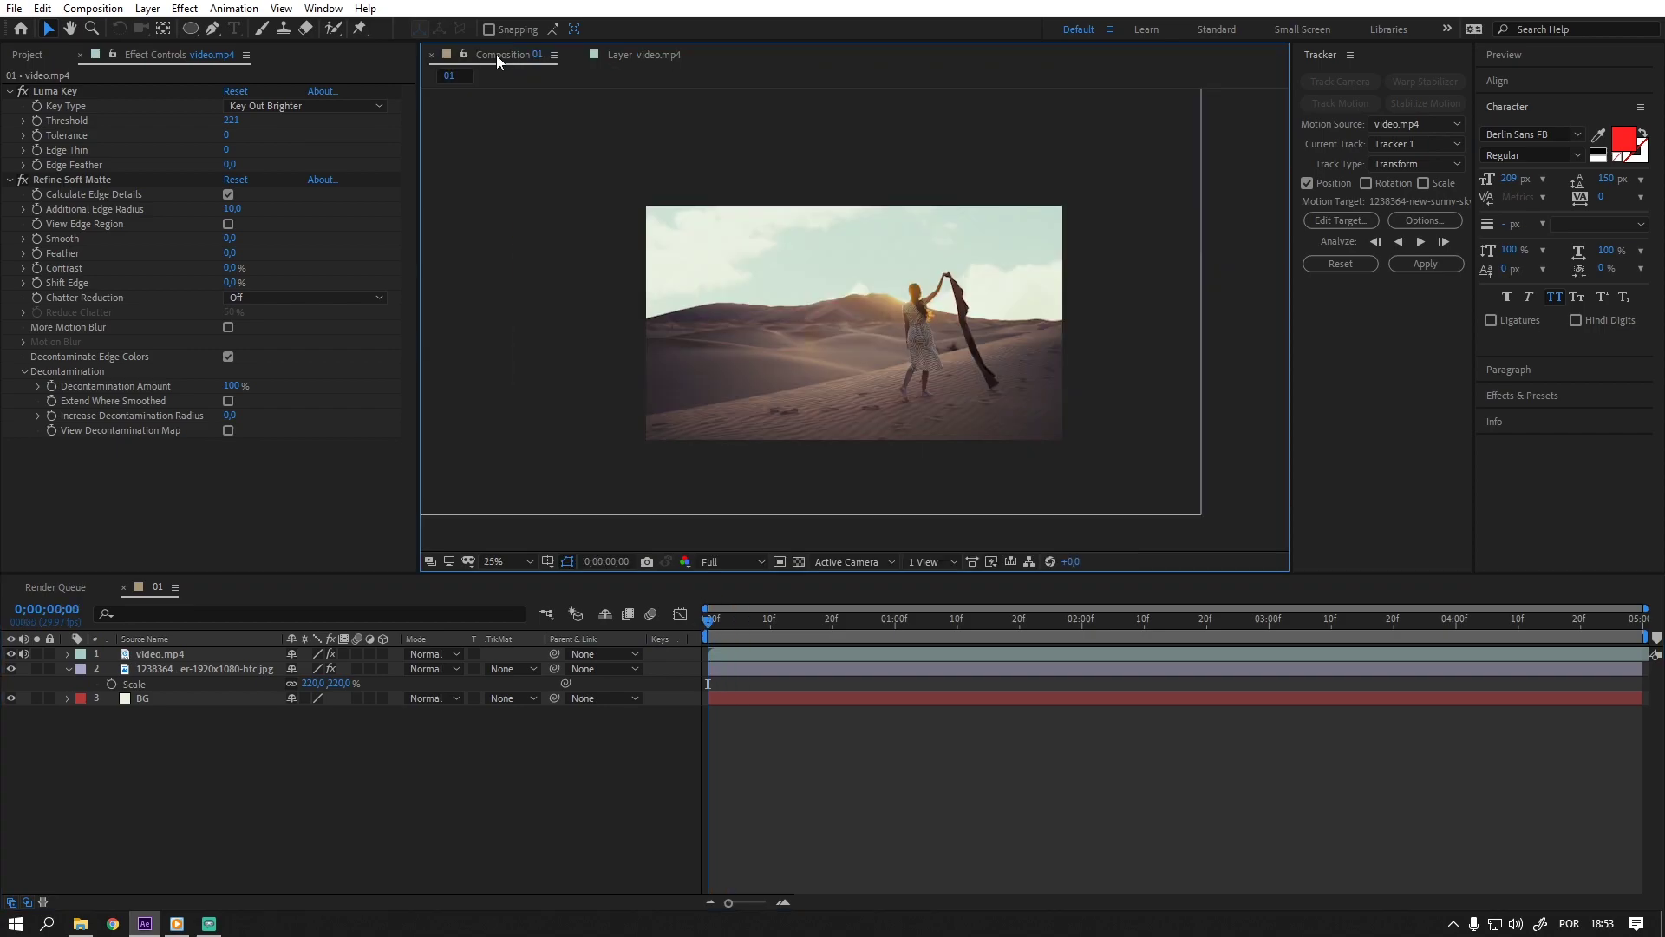
left_click(175, 657)
left_click(168, 670)
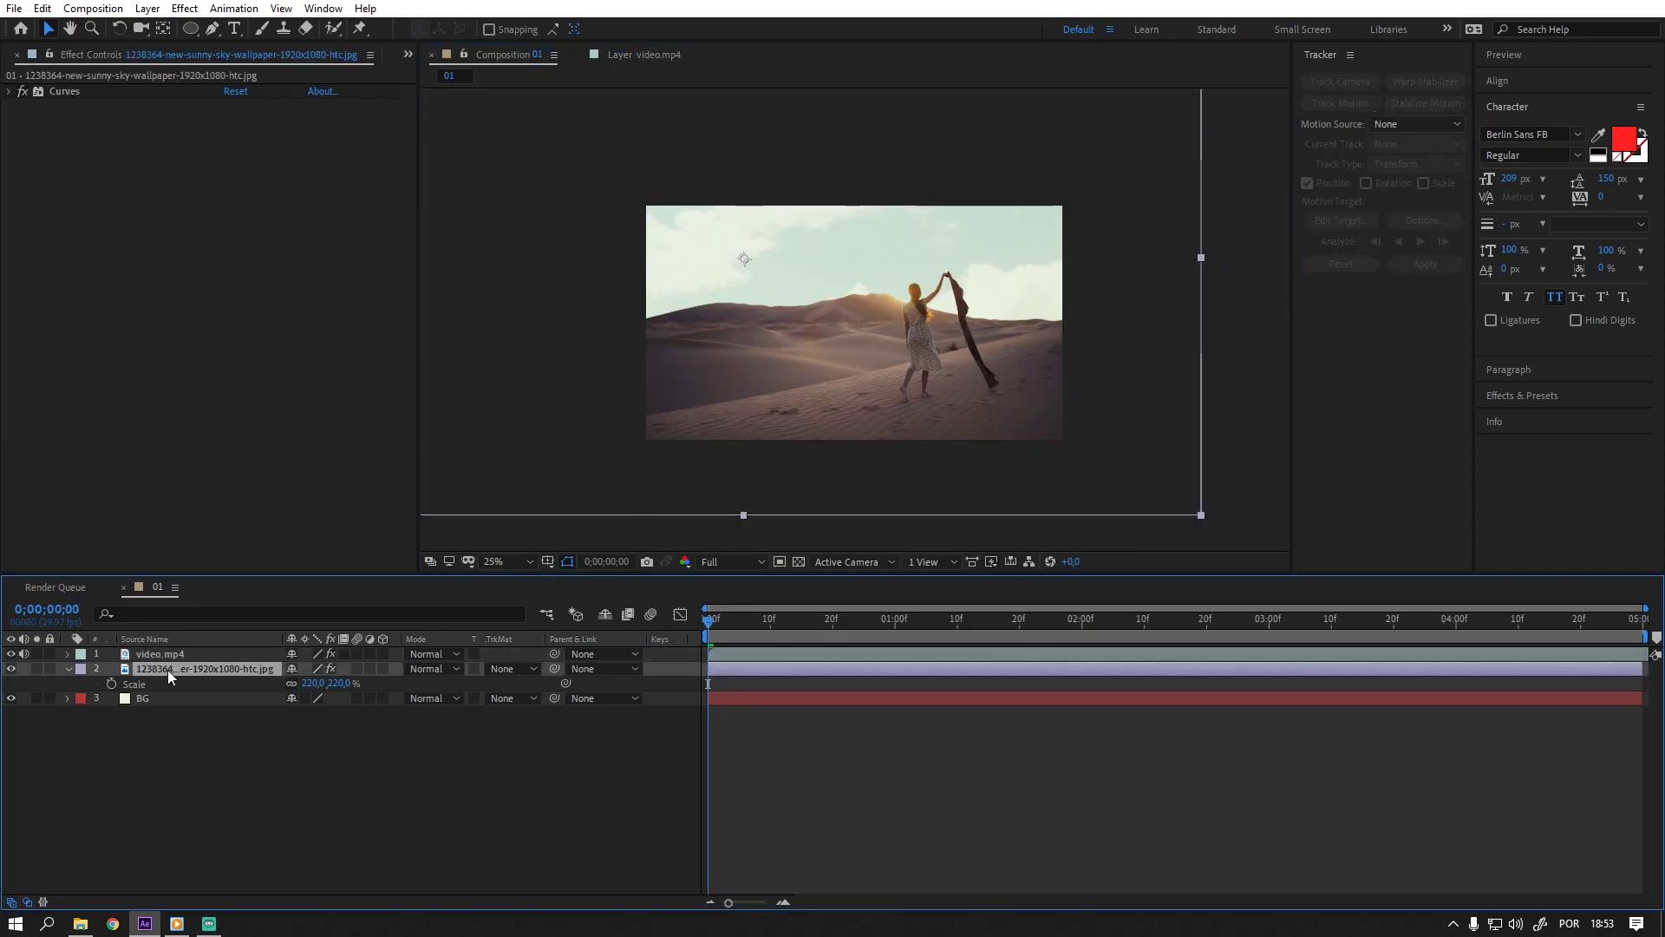
left_click(186, 656)
left_click(310, 796)
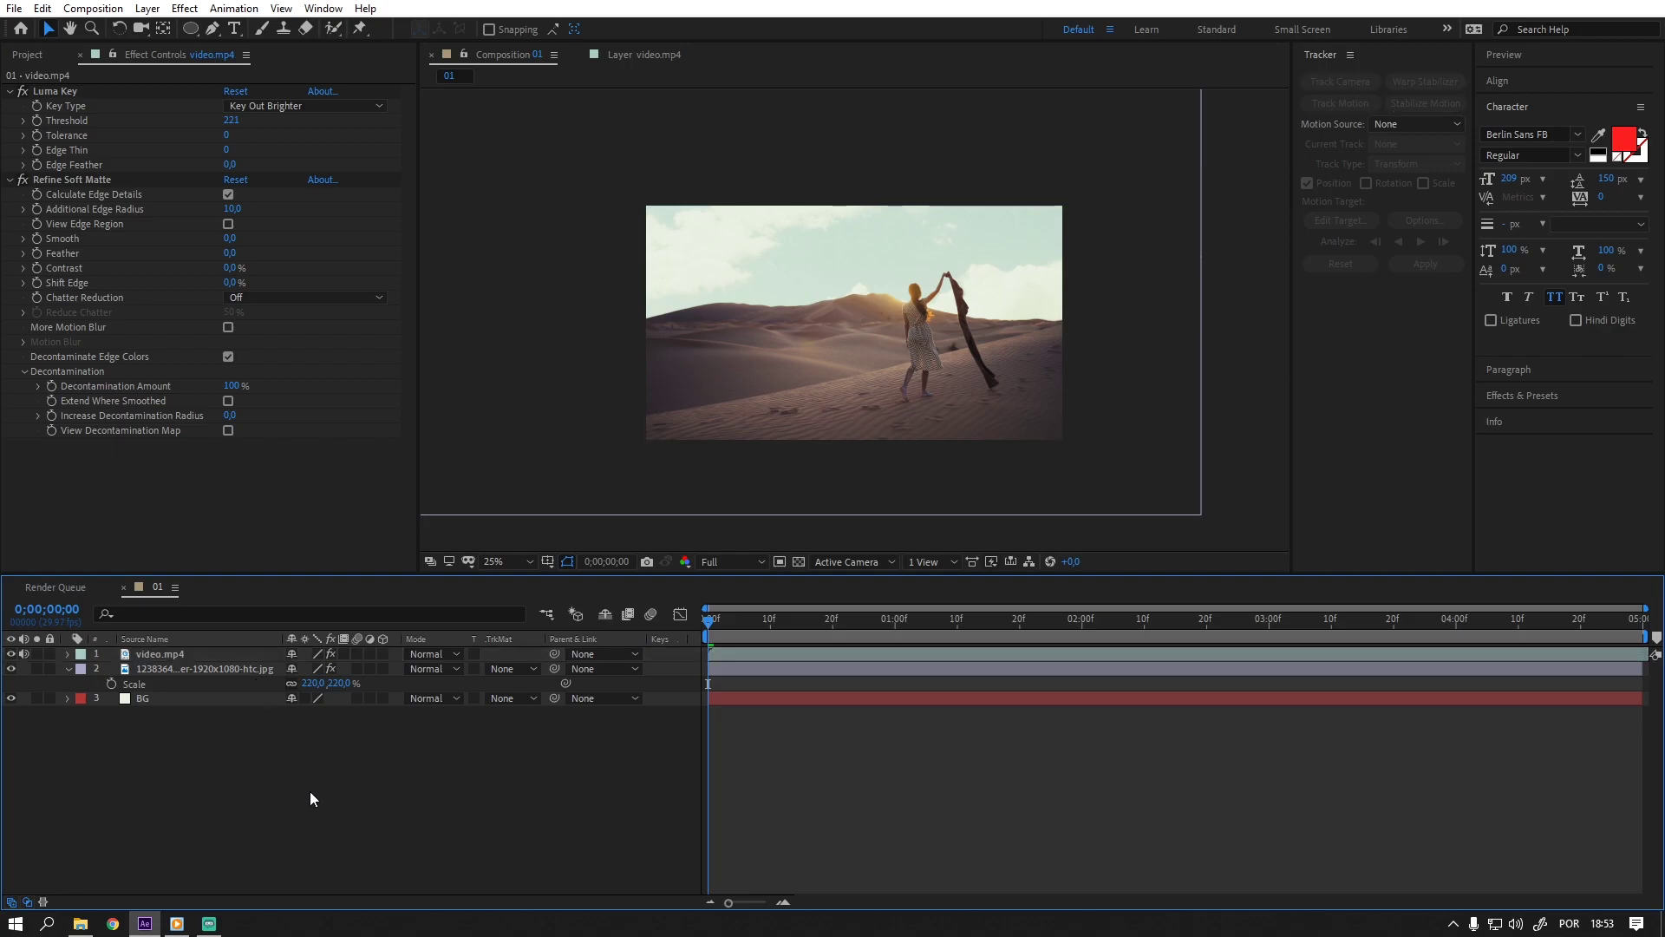
left_click(148, 9)
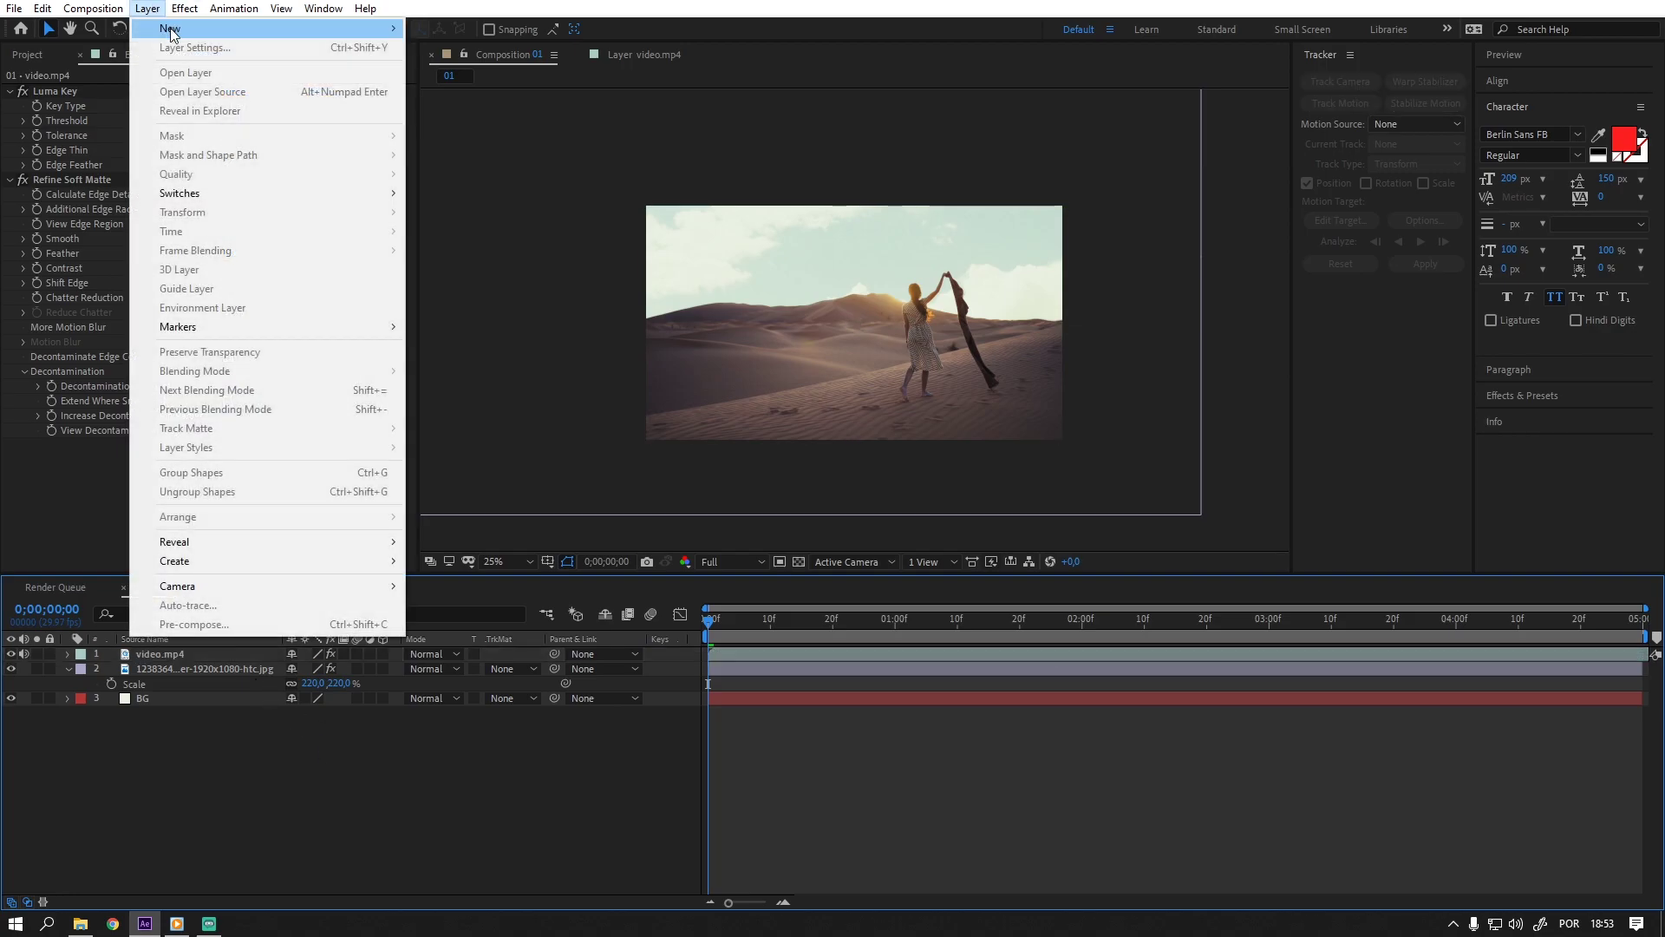
Add a Null Object layer and set the tracker's motion source to video.mp4.
mouse_move(173, 29)
left_click(485, 104)
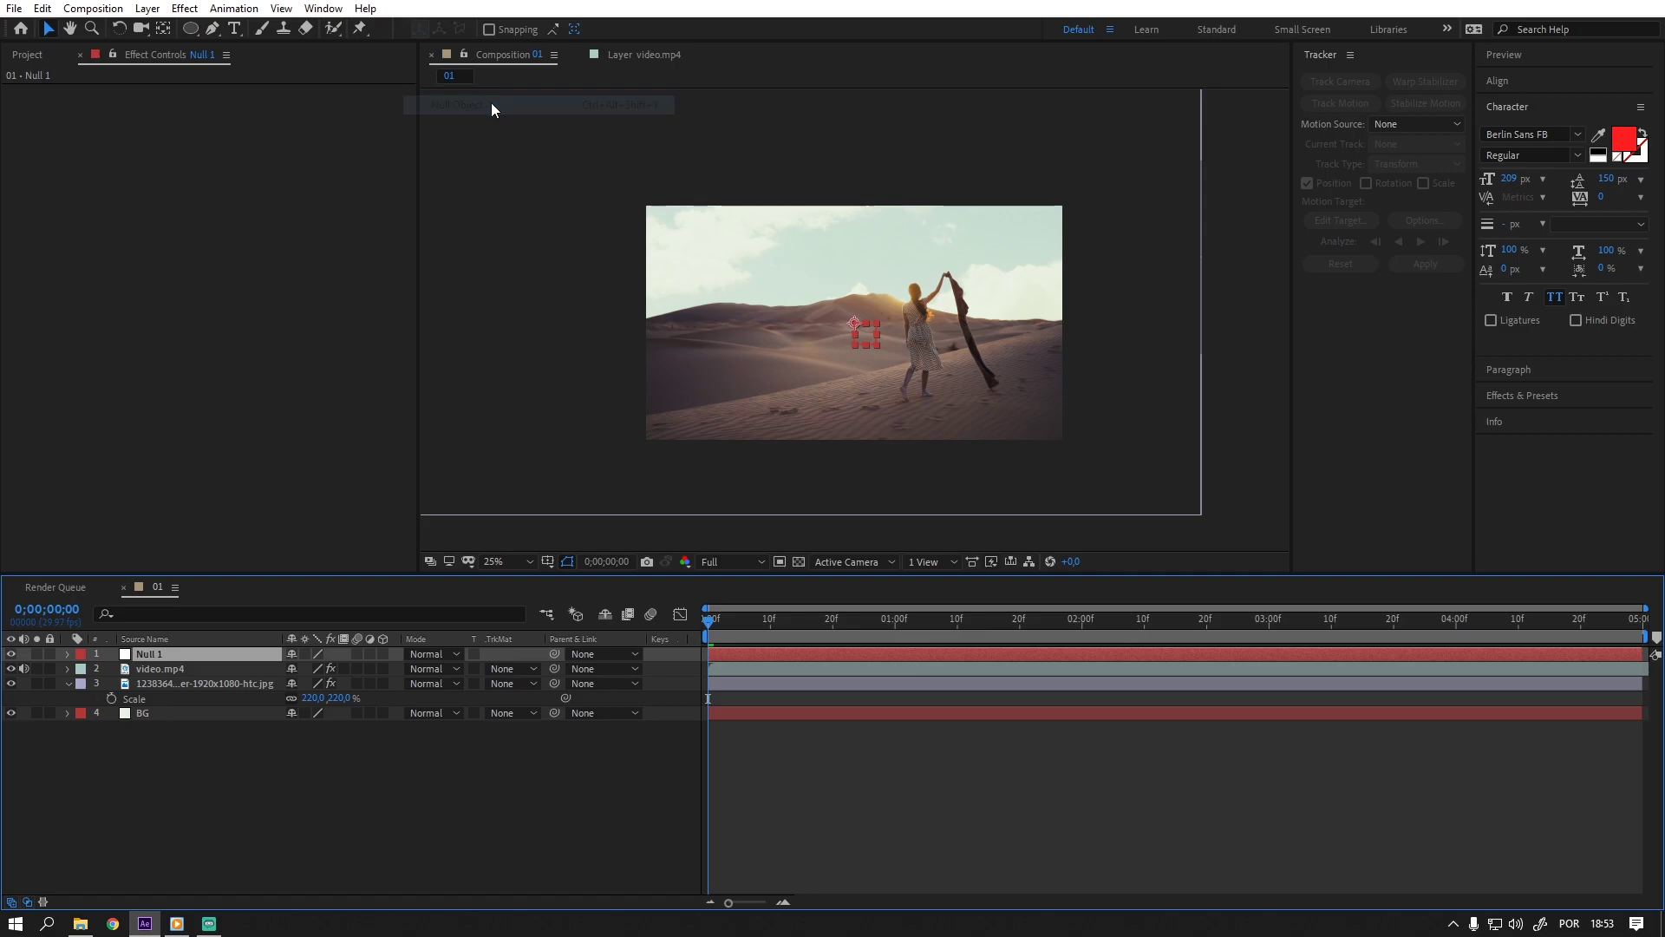
left_click(157, 669)
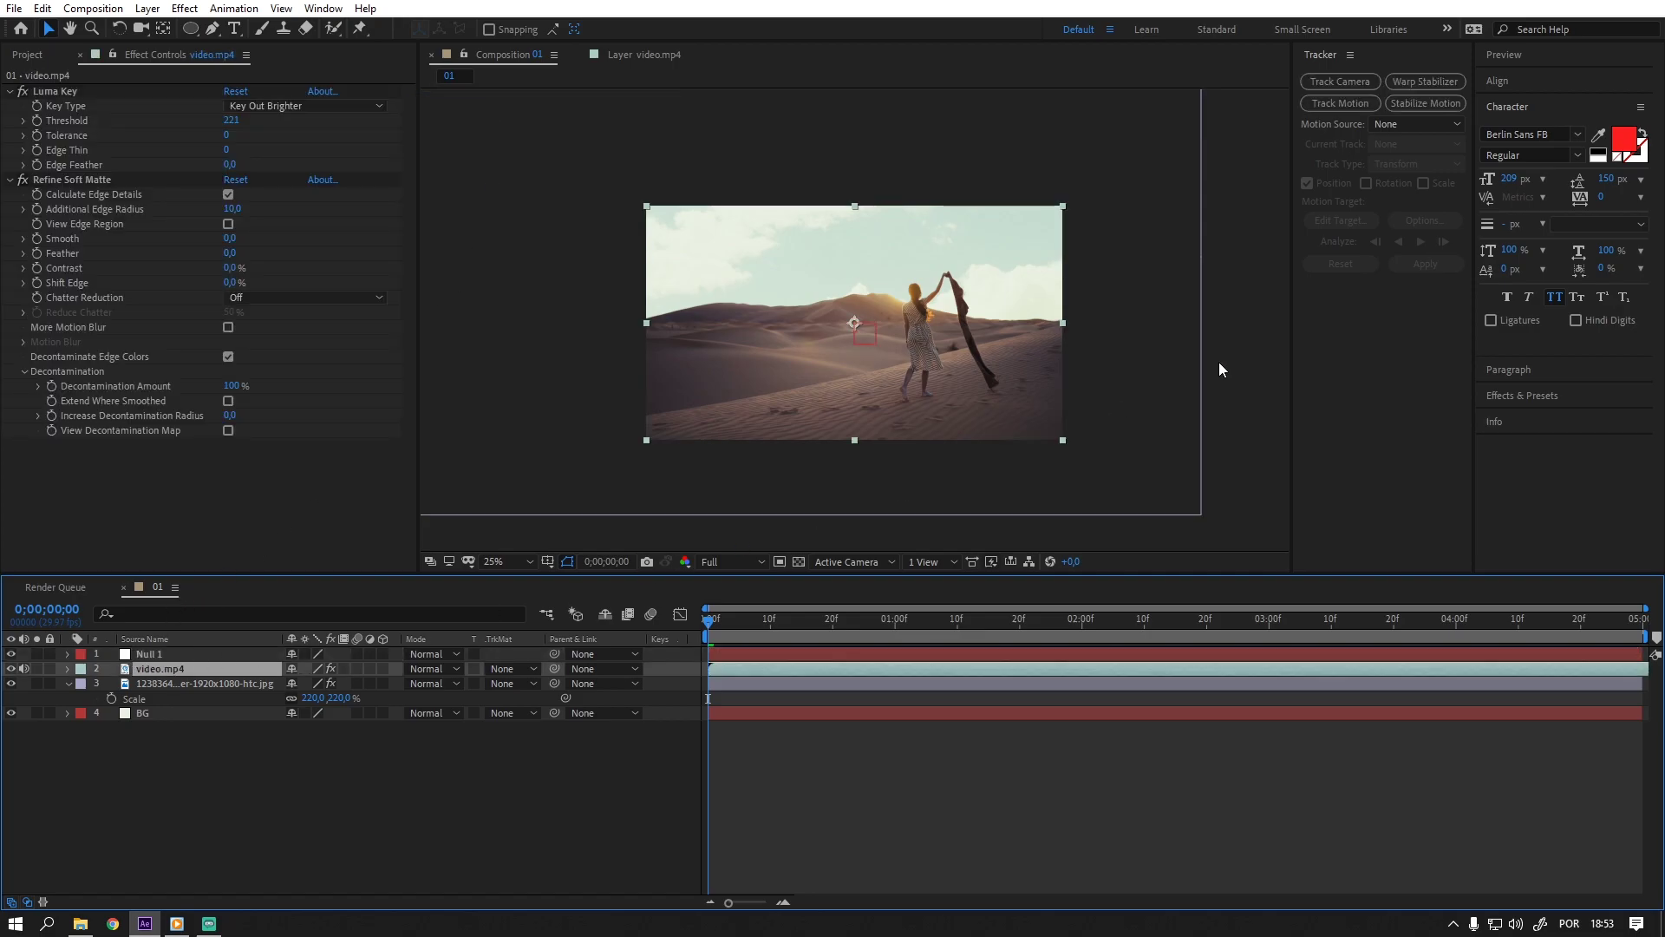
left_click(1416, 127)
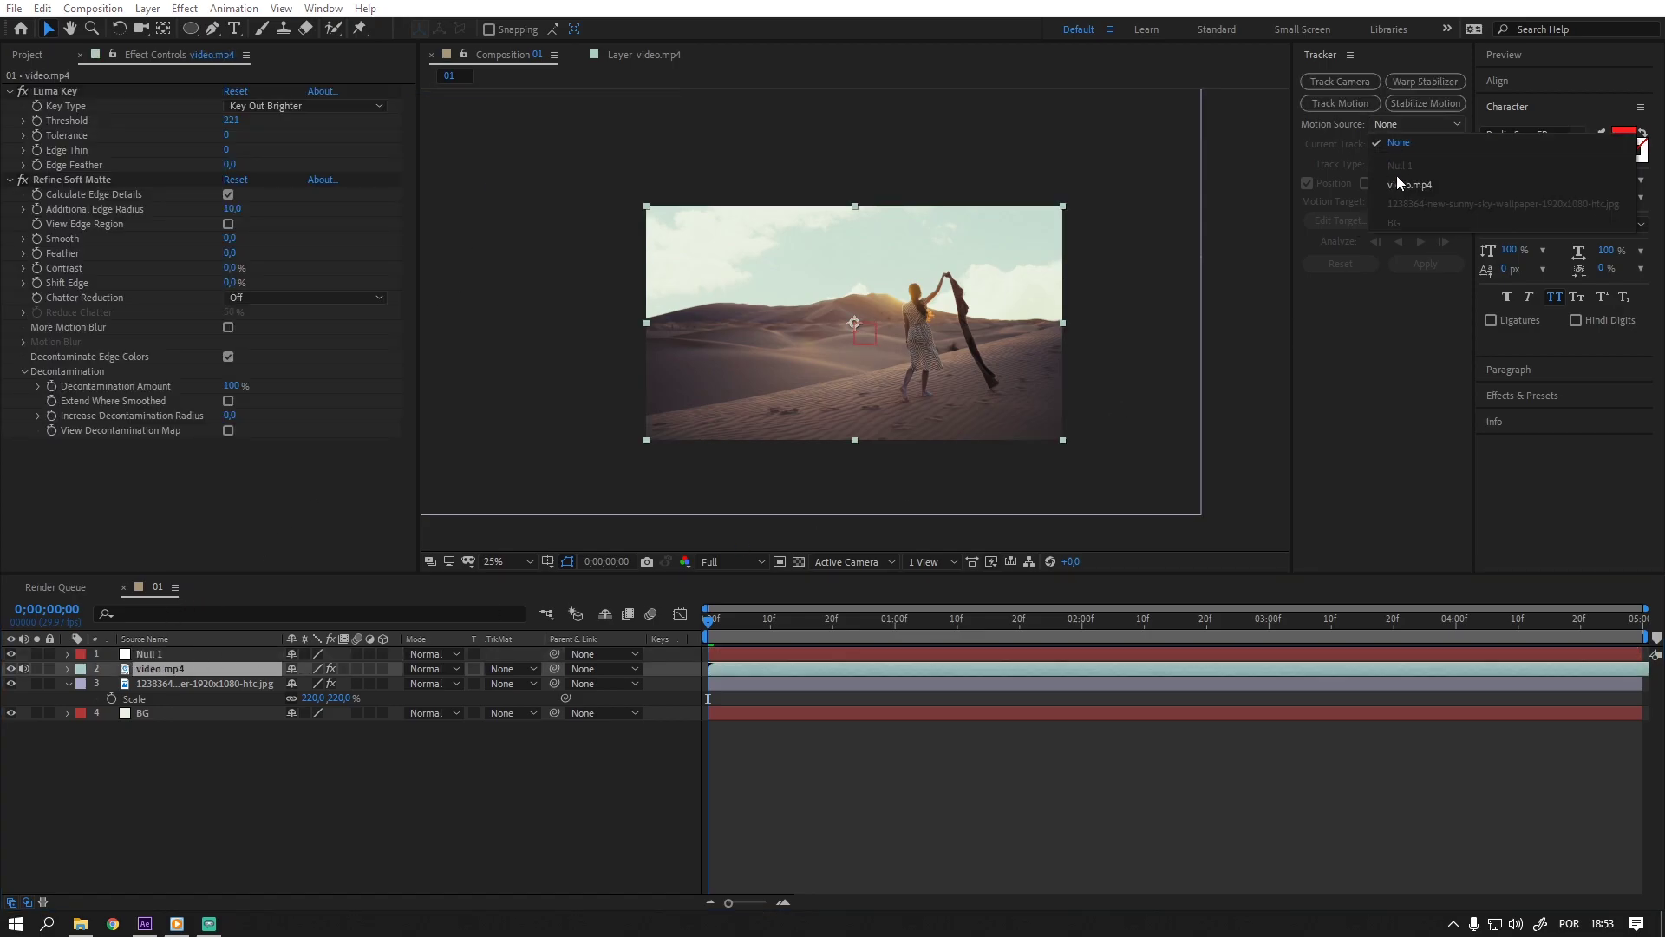
left_click(1377, 146)
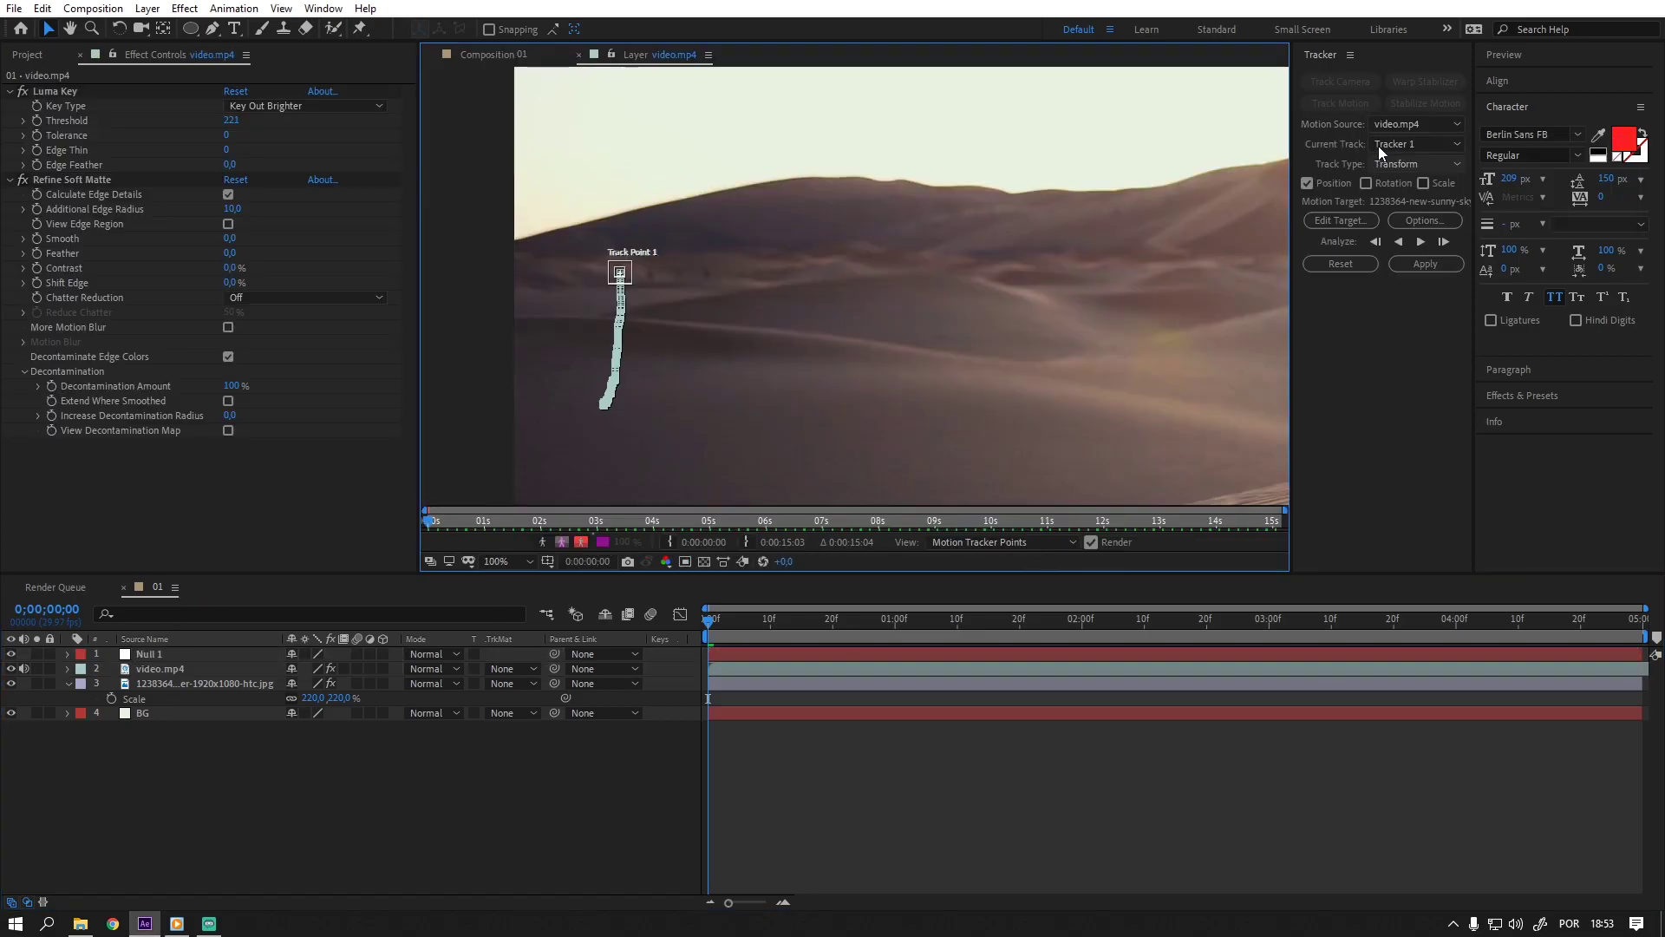
Set Null 1 as the motion target and apply the tracking data on X and Y.
left_click(1339, 222)
left_click(869, 440)
left_click(871, 457)
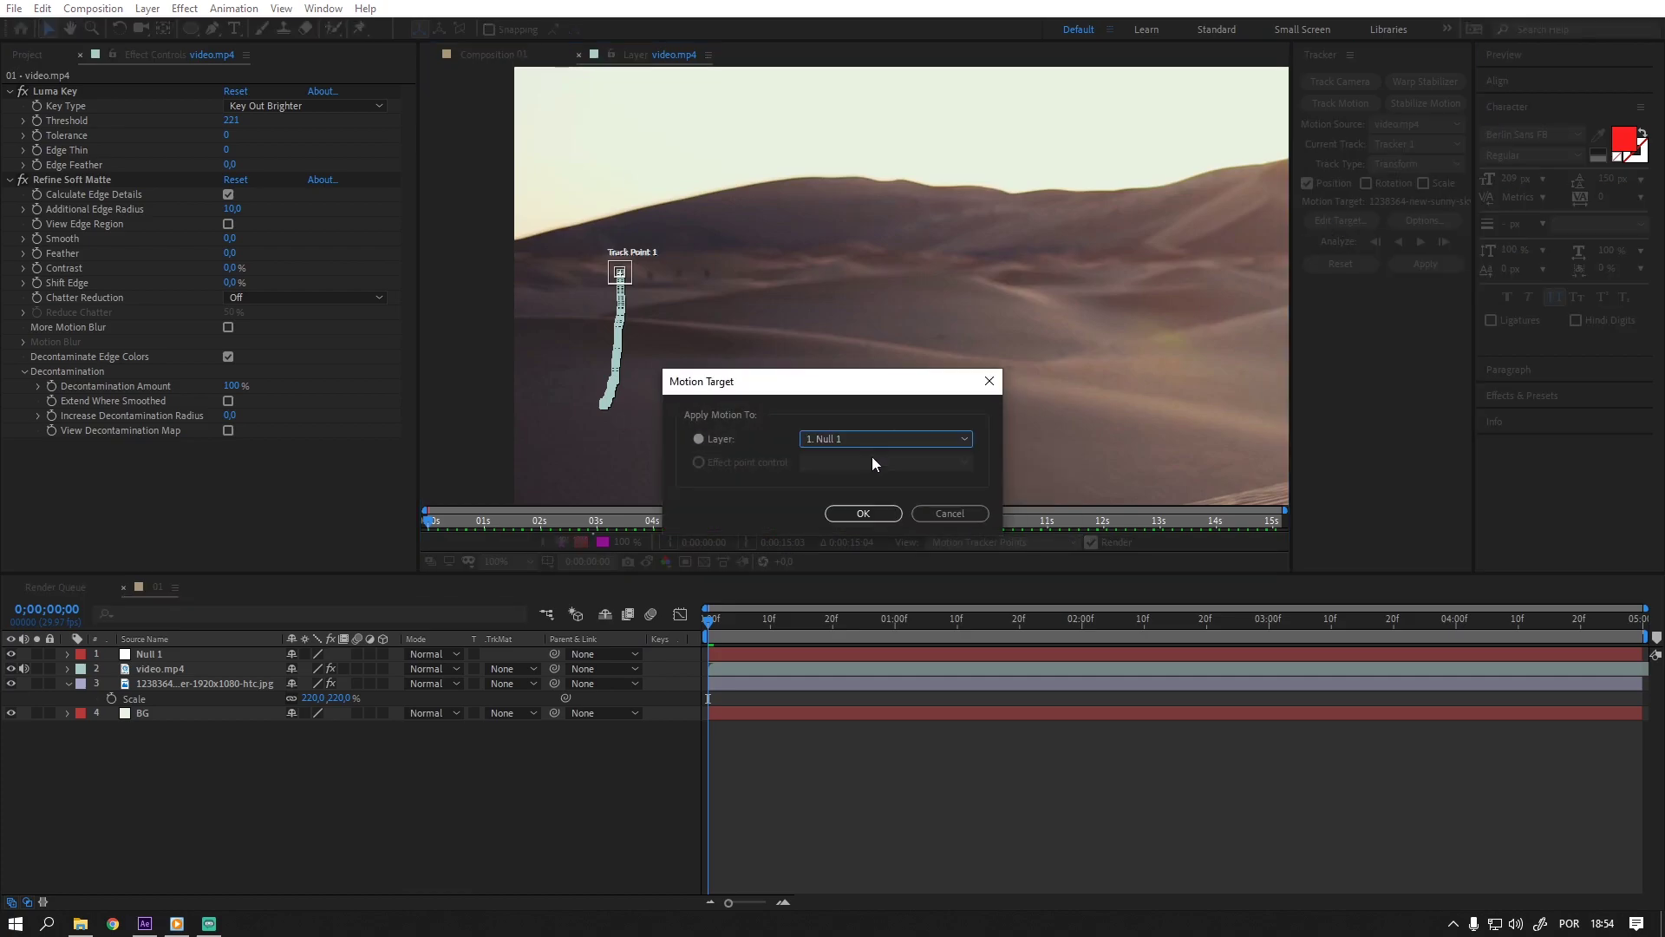
left_click(853, 515)
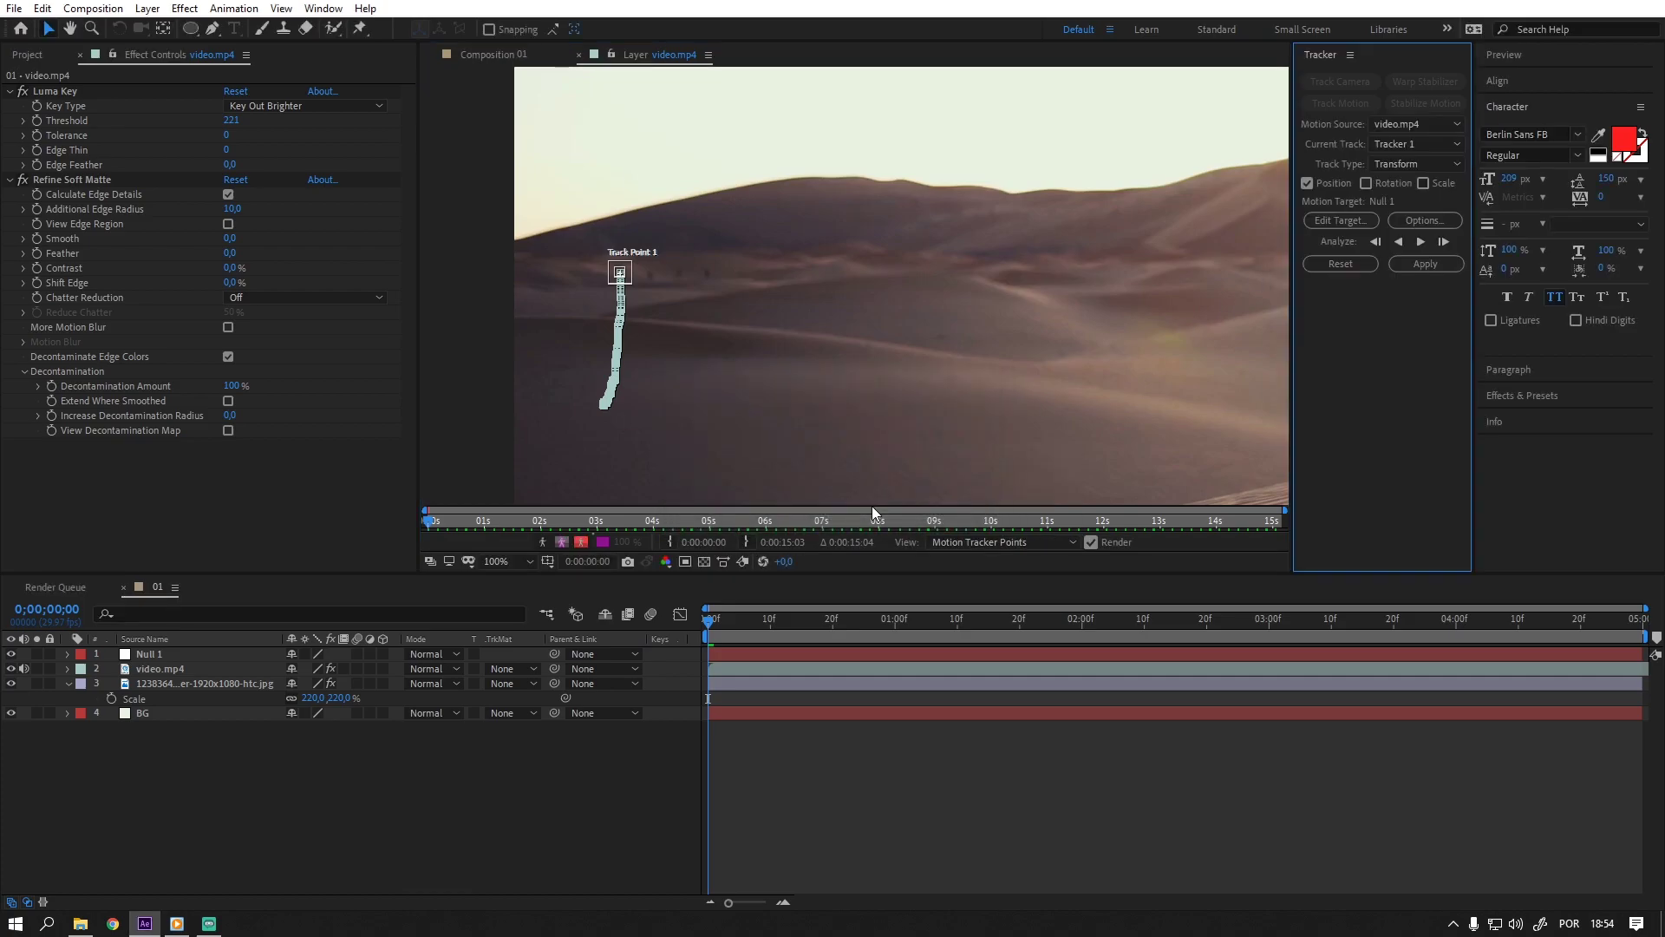
left_click(1434, 268)
left_click(799, 481)
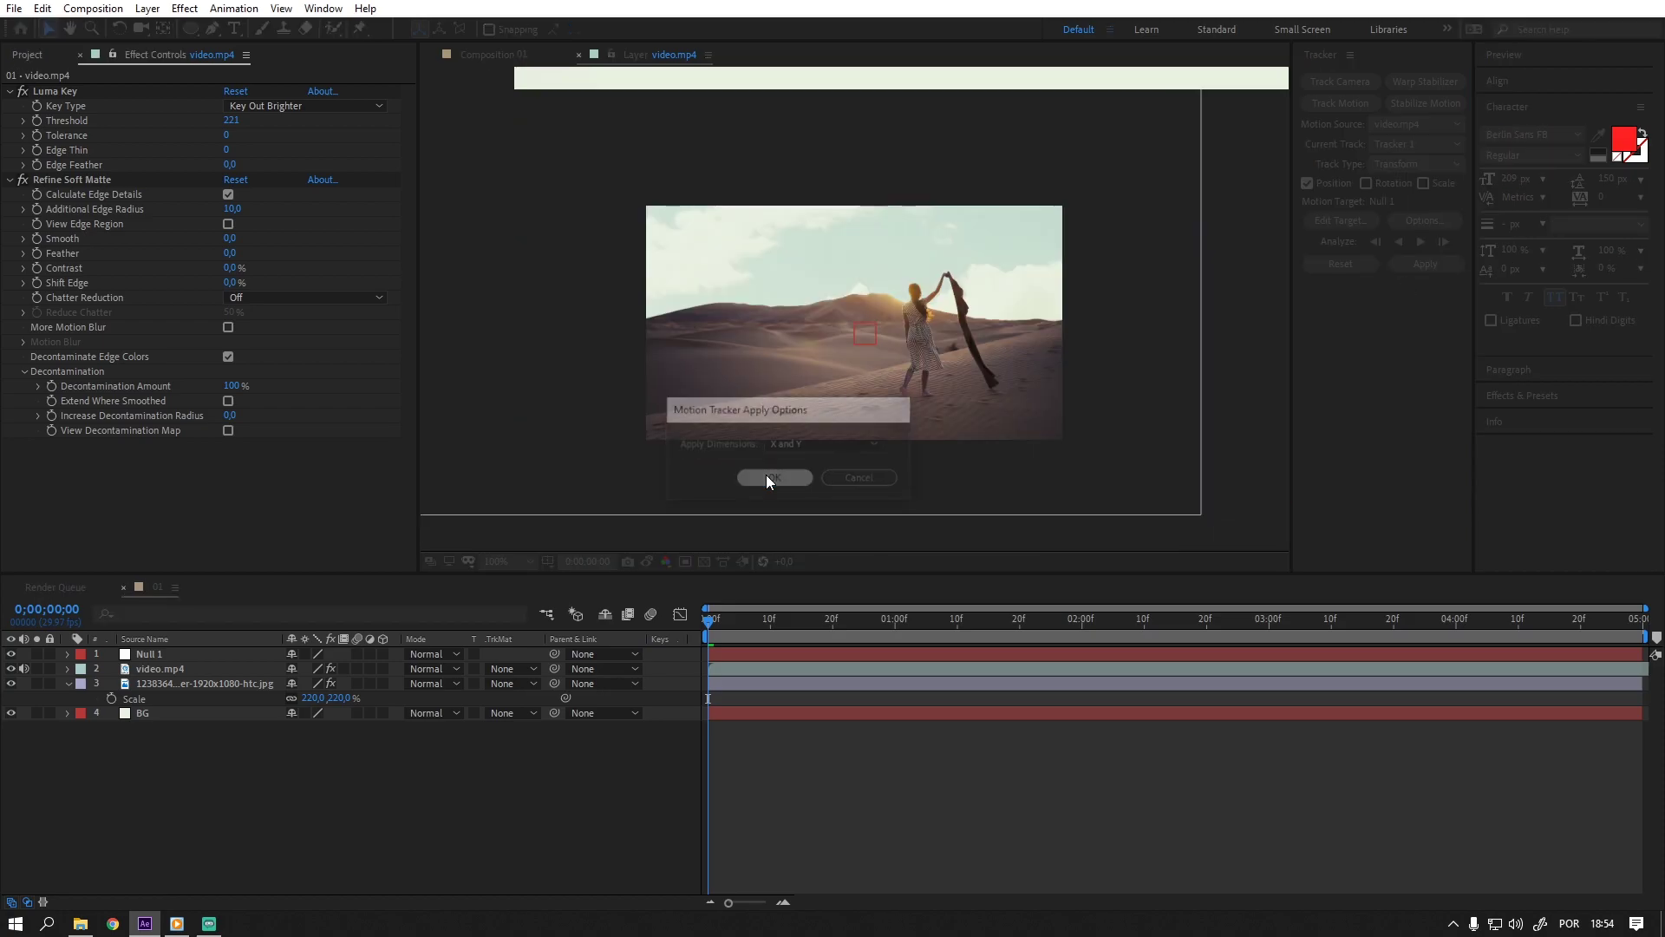
Select Null 1 and fit the whole composition in the viewer.
left_click(170, 661)
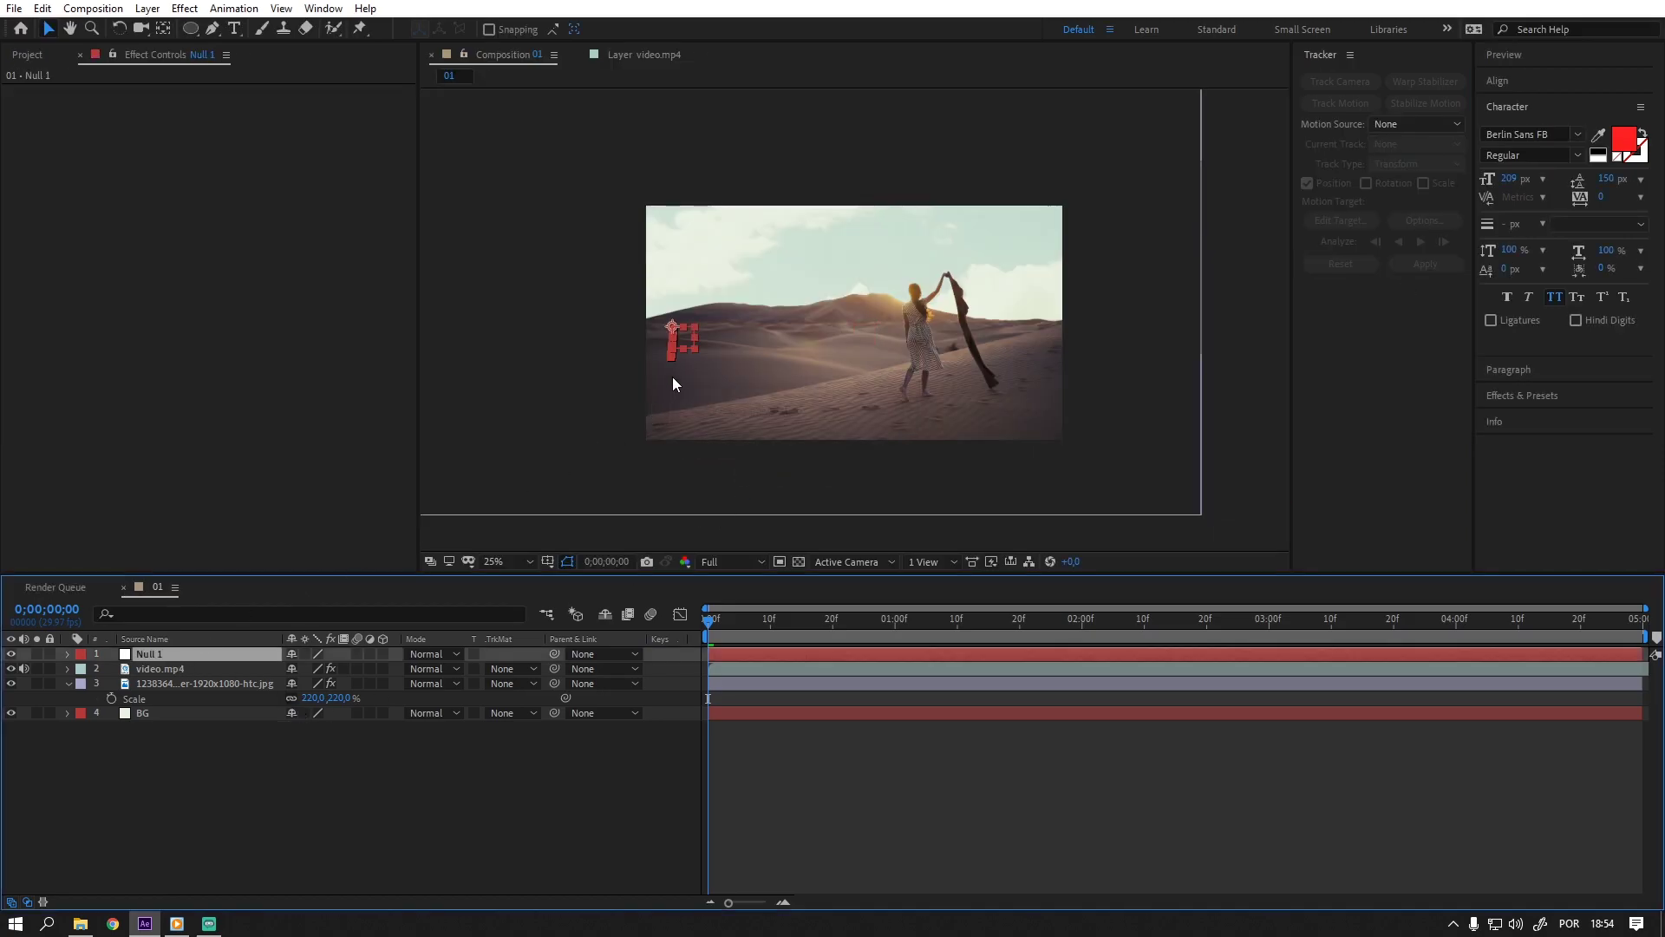
scroll(673, 376, "up", 3)
scroll(767, 349, "up", 3)
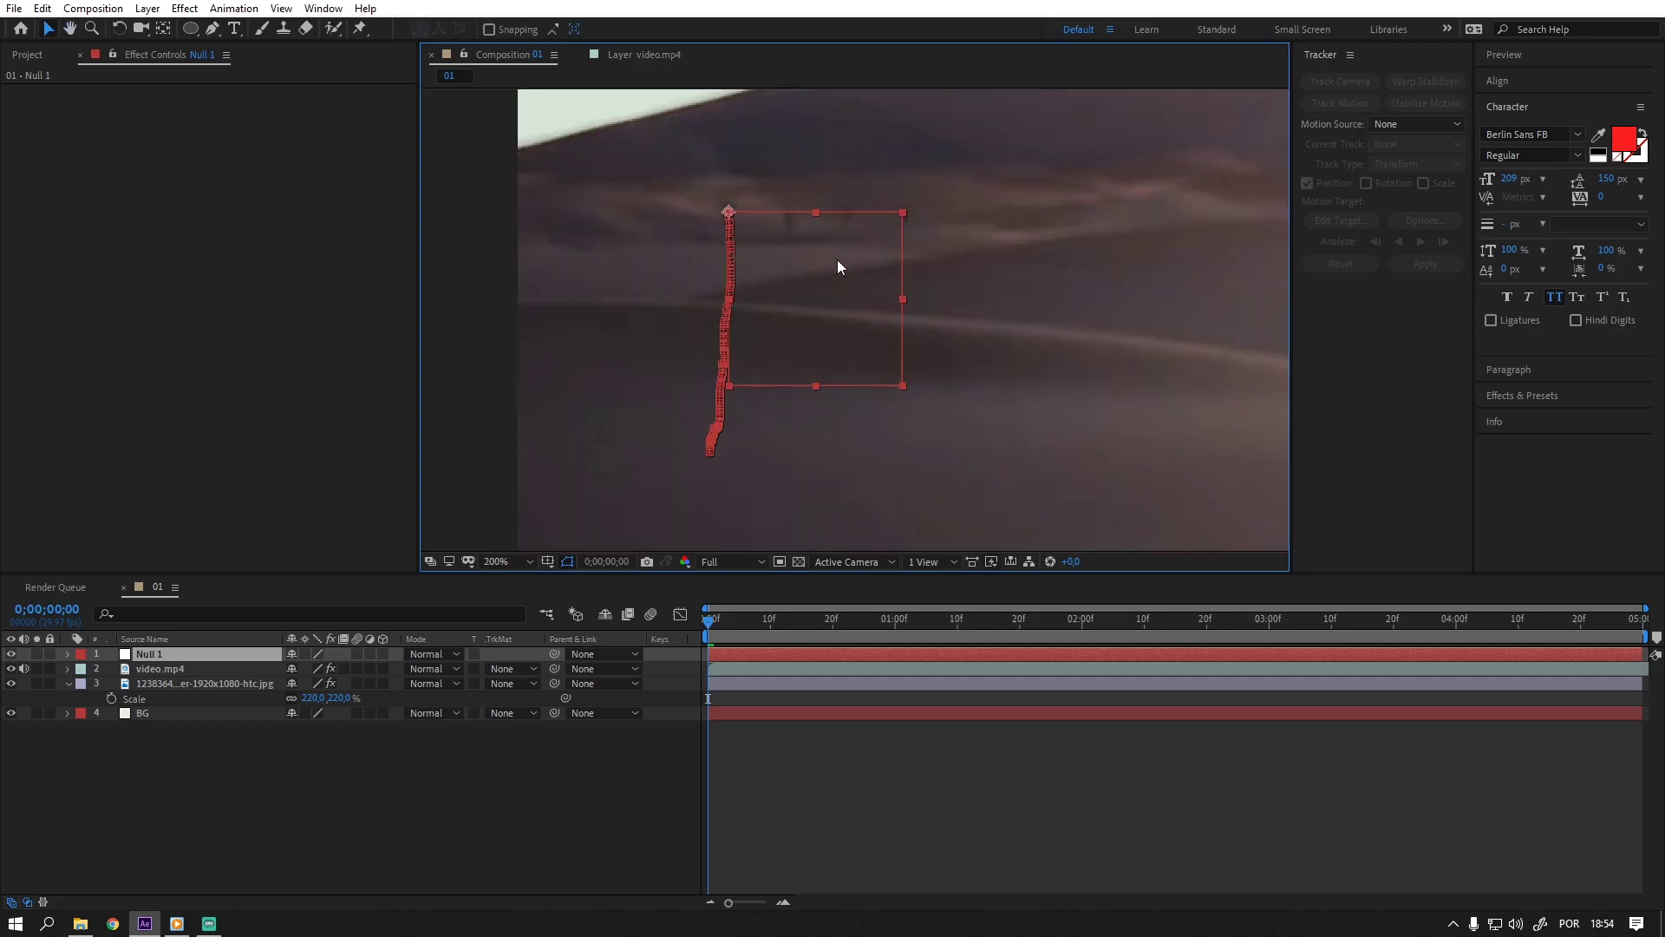
key("shift+slash")
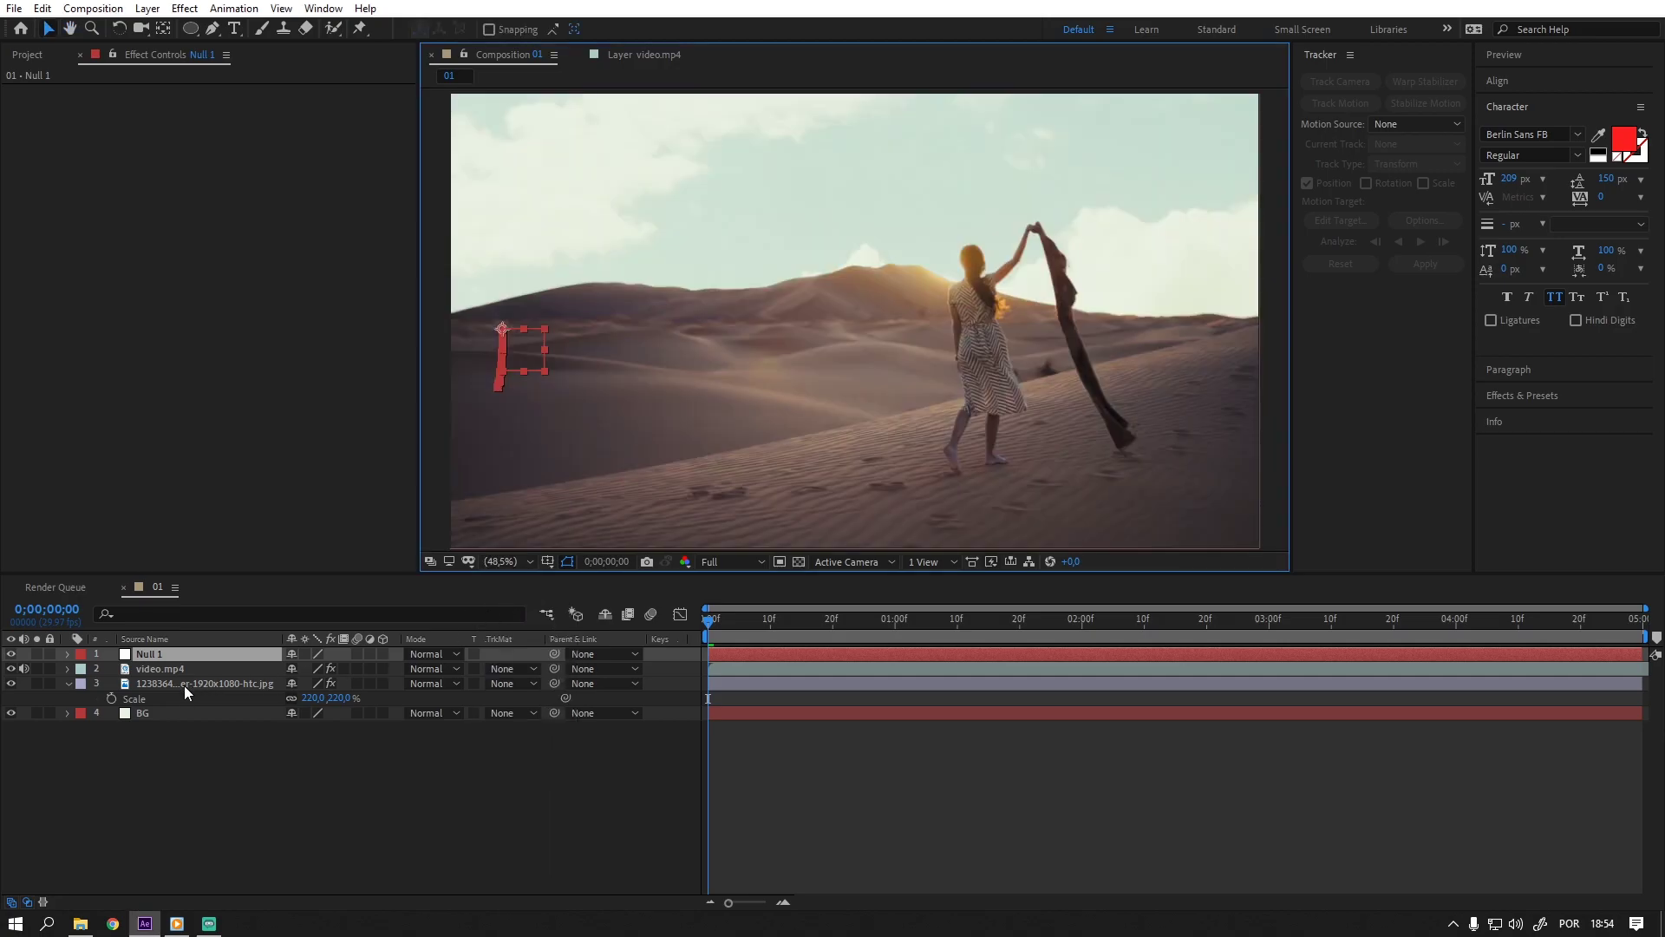
left_click(184, 685)
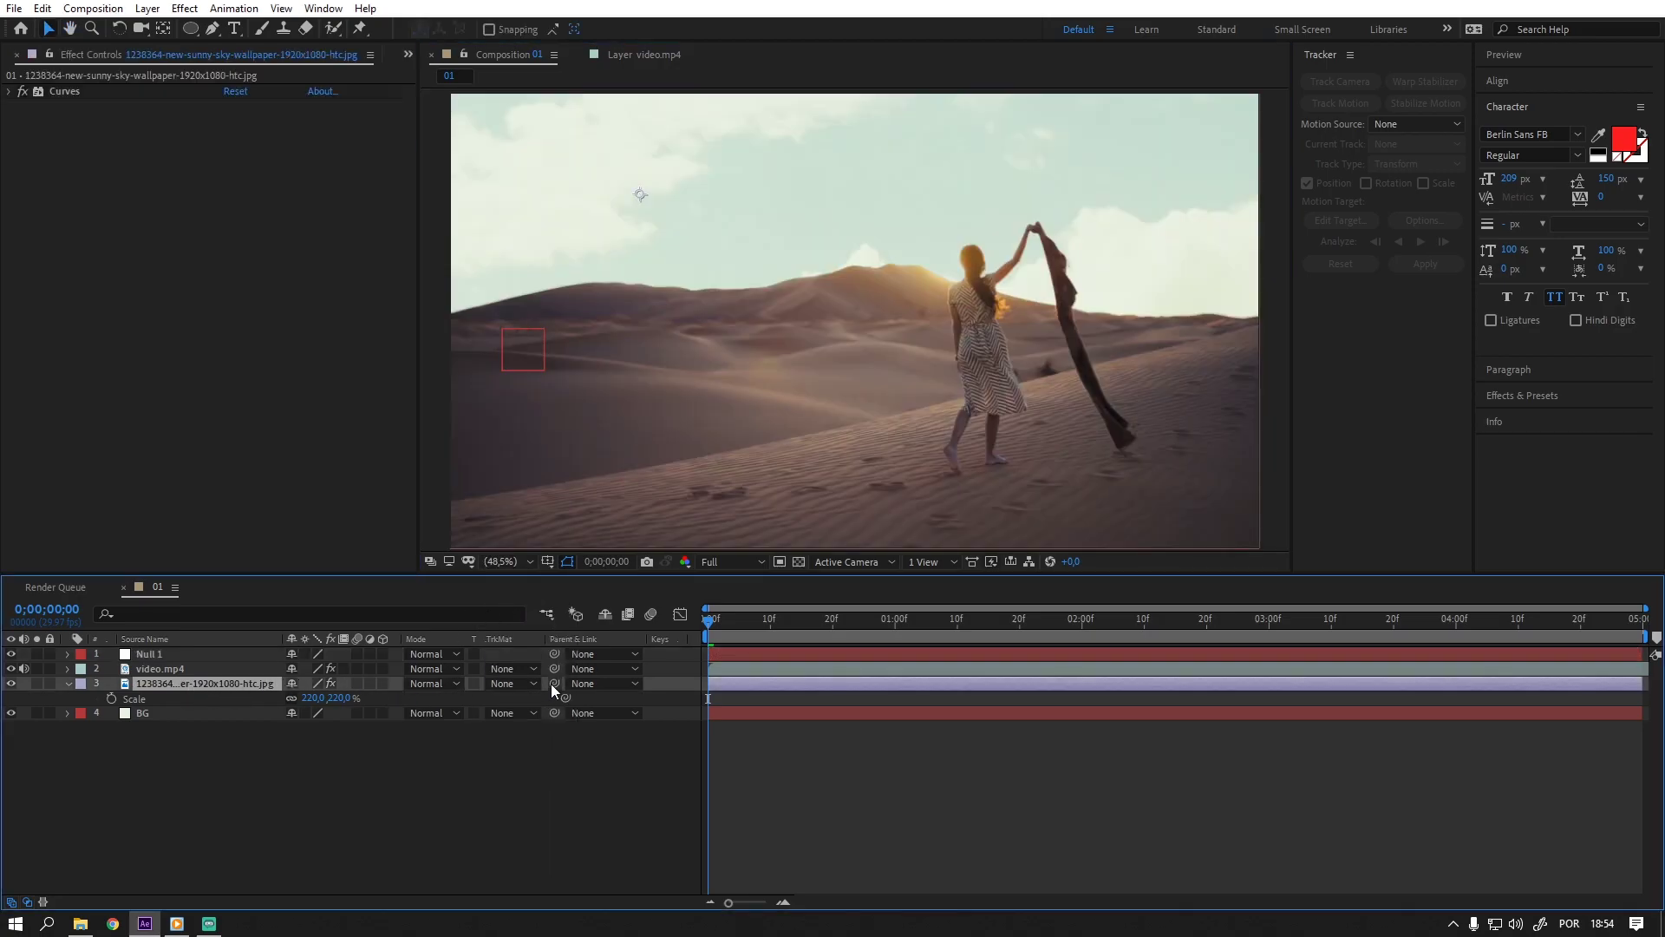
Parent the sky jpg layer to Null 1 and preview playback to check the clouds' motion.
left_click_drag(347, 690, 198, 661)
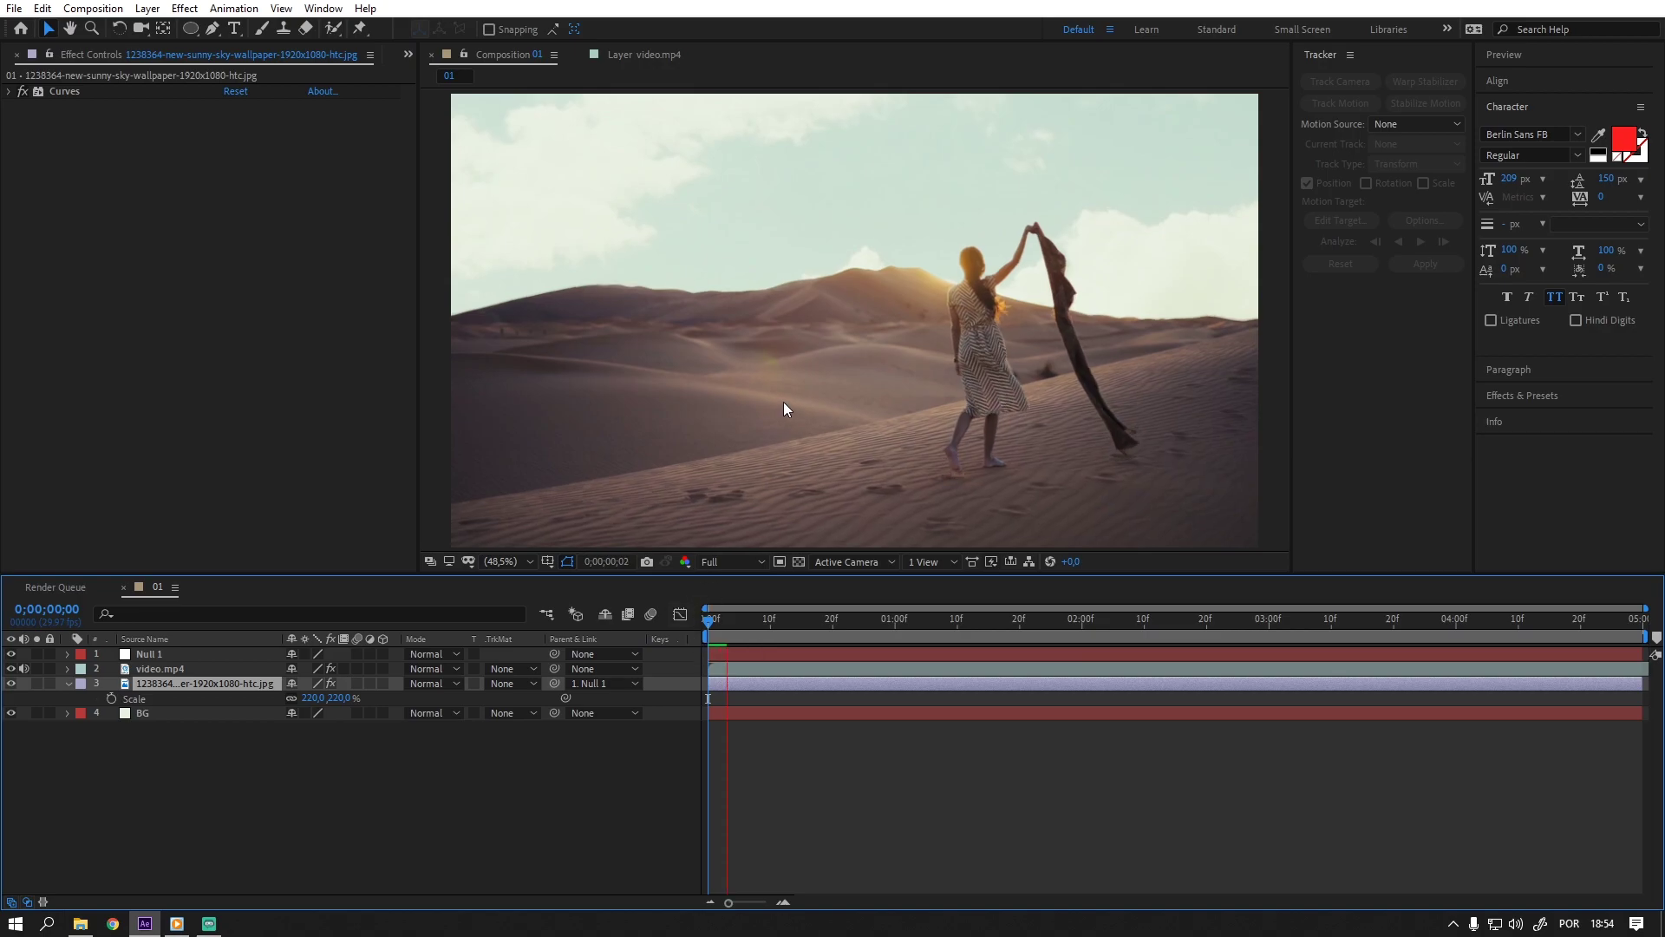
key("space")
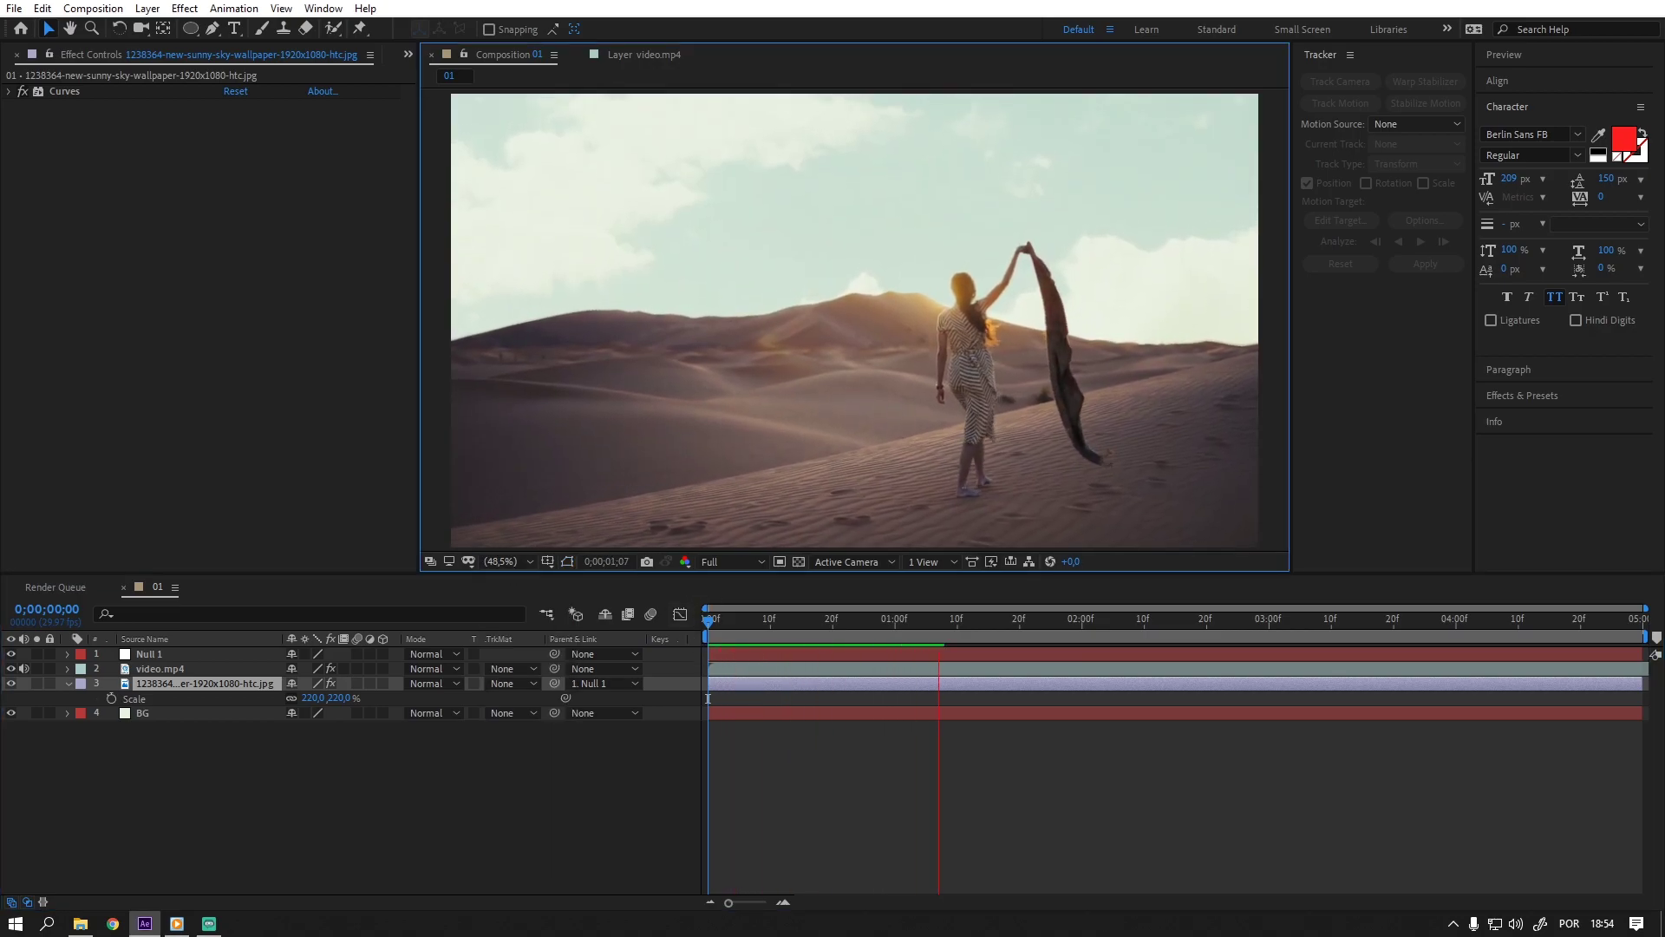